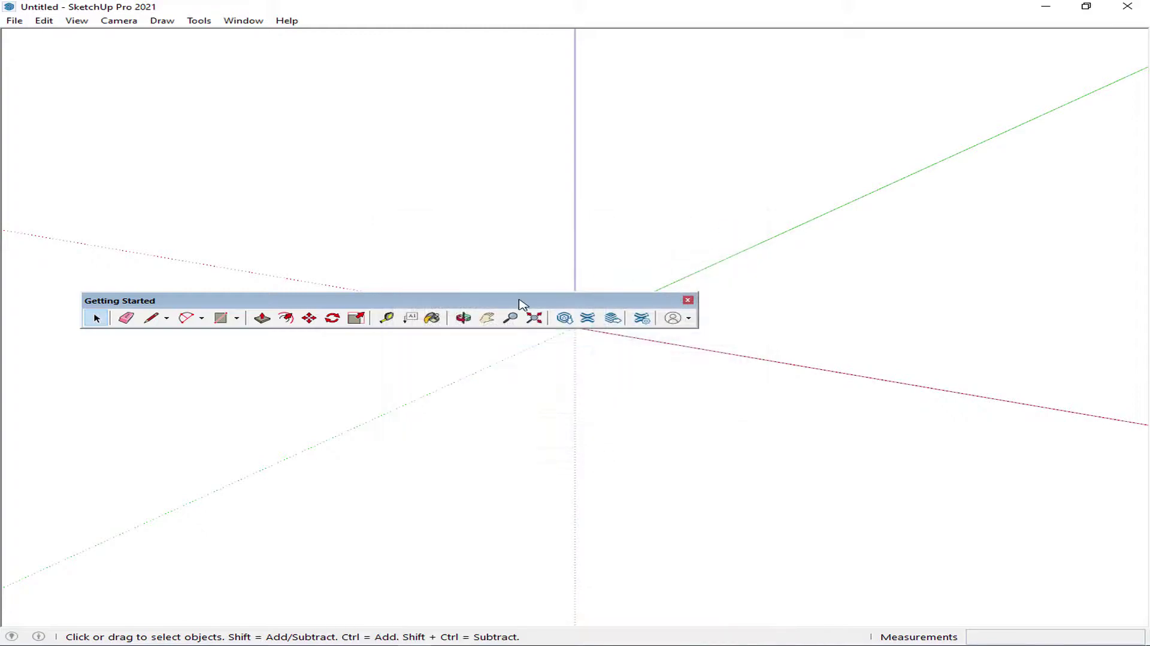
- Dock the floating Getting Started toolbar along the top, just beneath the menu bar
{"action": "left_click_drag", "start_coordinate": [514, 298], "coordinate": [402, 17]}
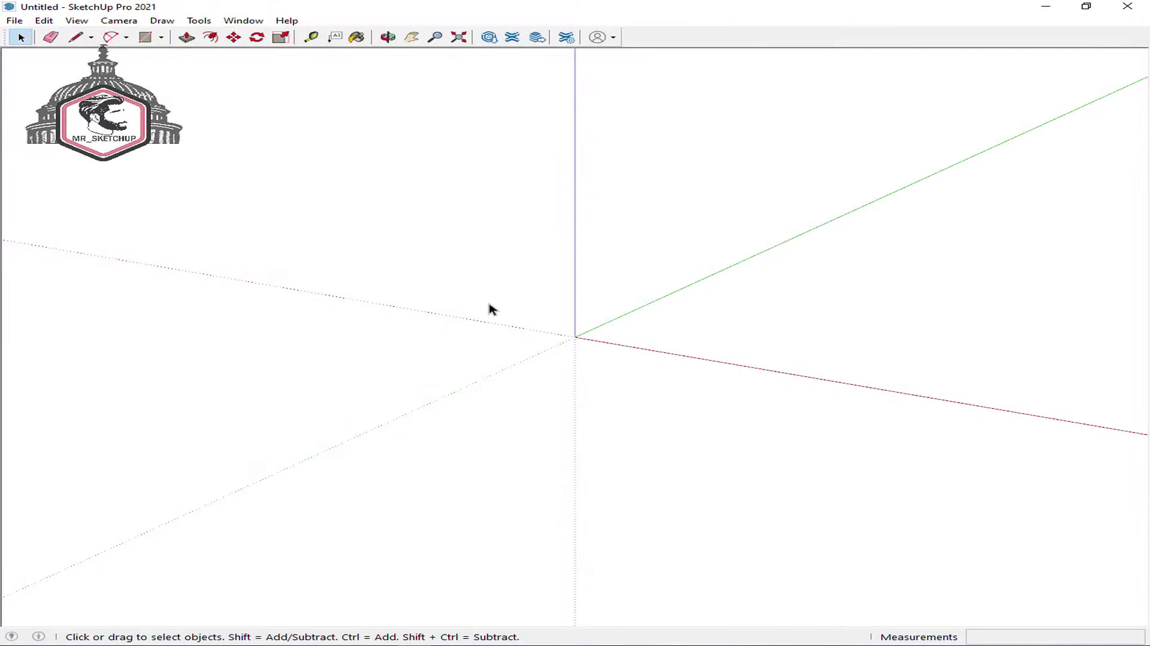
{"action": "left_click", "coordinate": [284, 24]}
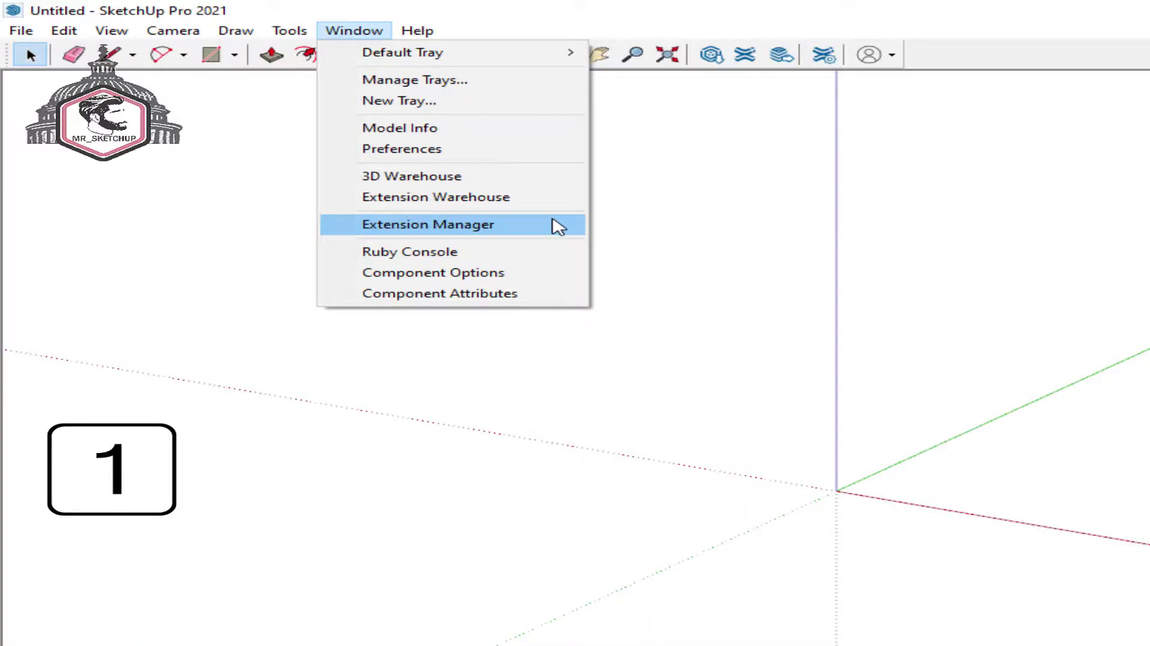
- Open the Extension Warehouse and choose Sign In to reach the Trimble sign-in page
{"action": "left_click", "coordinate": [562, 200]}
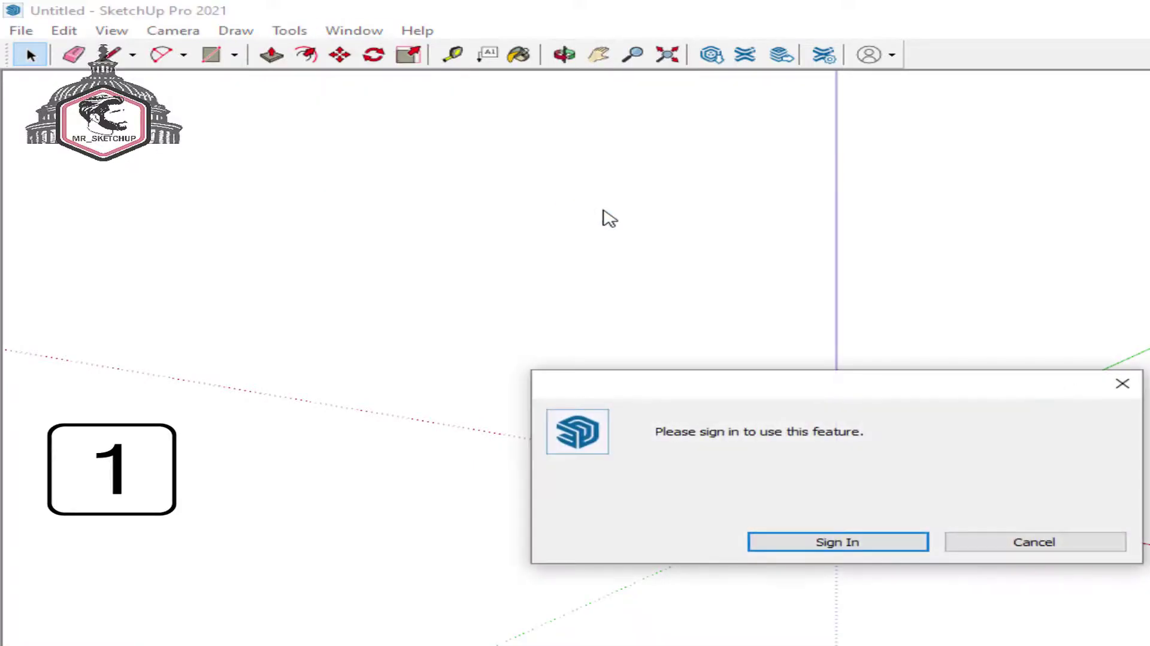
{"action": "left_click", "coordinate": [1138, 377]}
{"action": "left_click", "coordinate": [746, 56]}
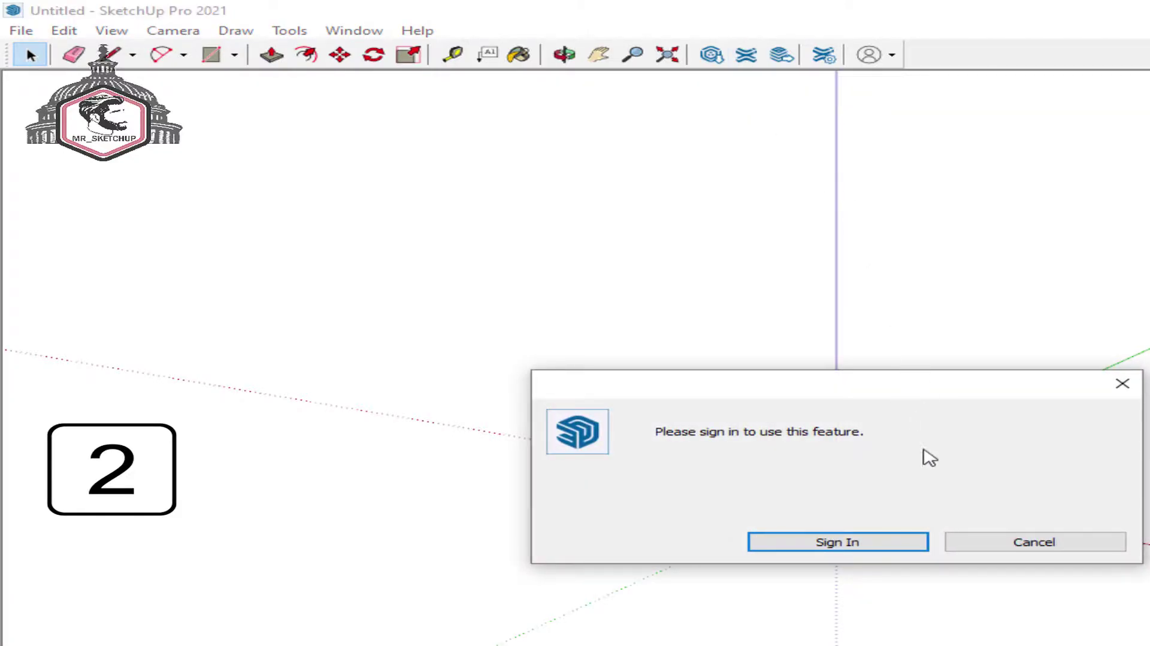
{"action": "left_click", "coordinate": [900, 546]}
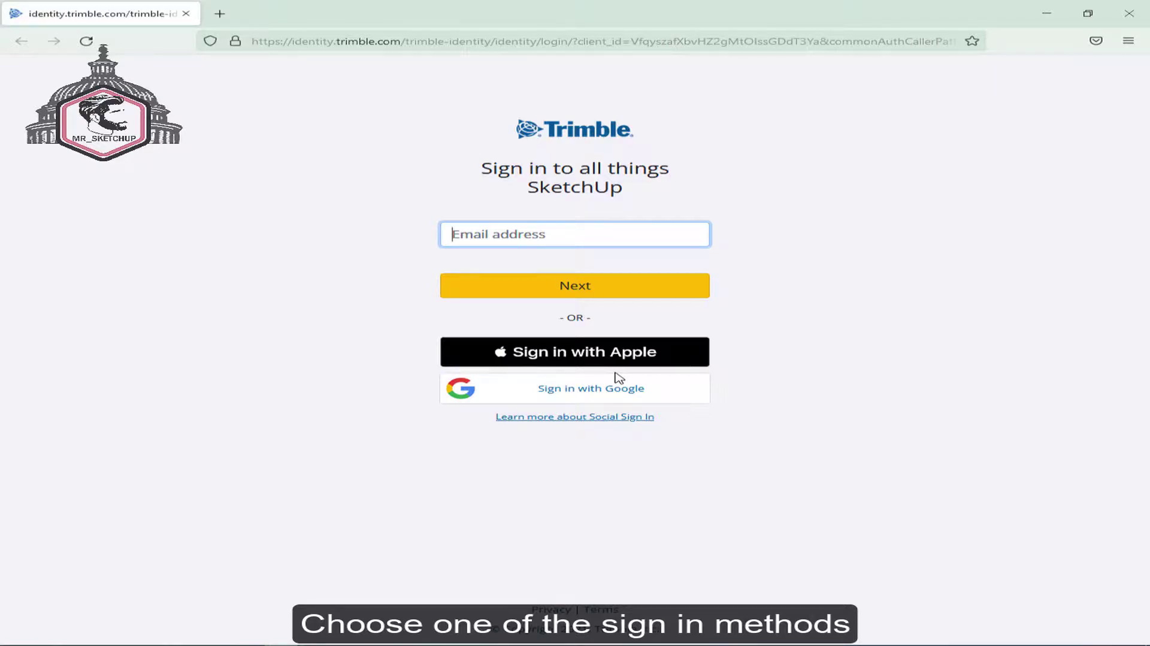
- Sign in to Trimble Identity with Google, picking the Google account from the chooser
{"action": "left_click", "coordinate": [622, 392]}
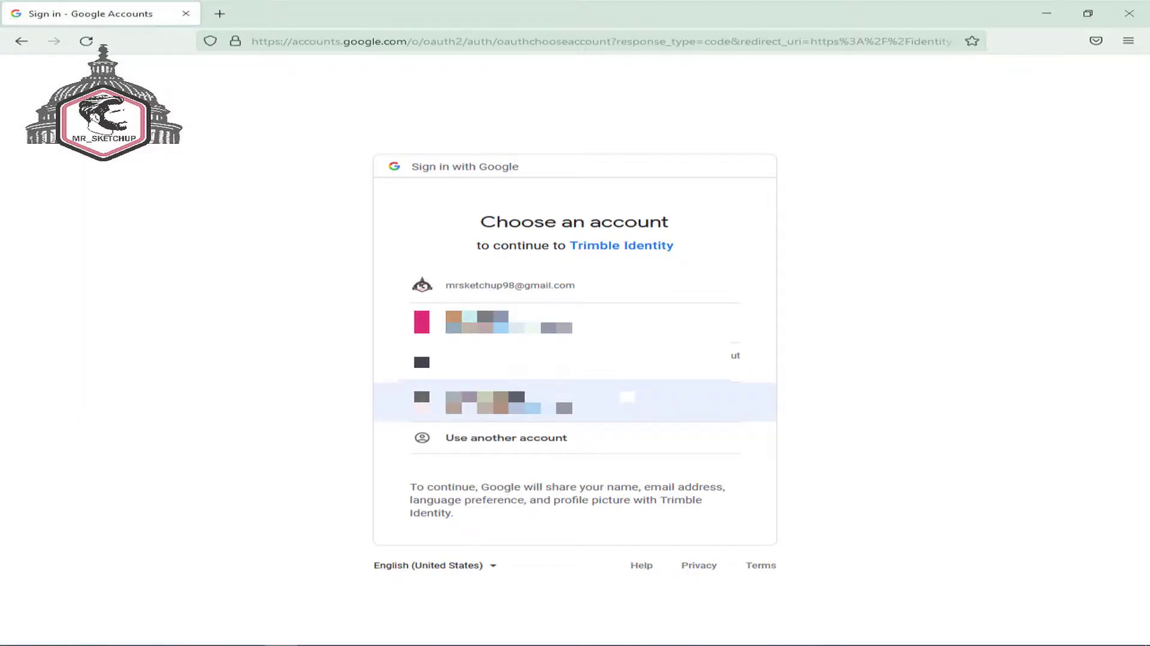
{"action": "left_click", "coordinate": [609, 293]}
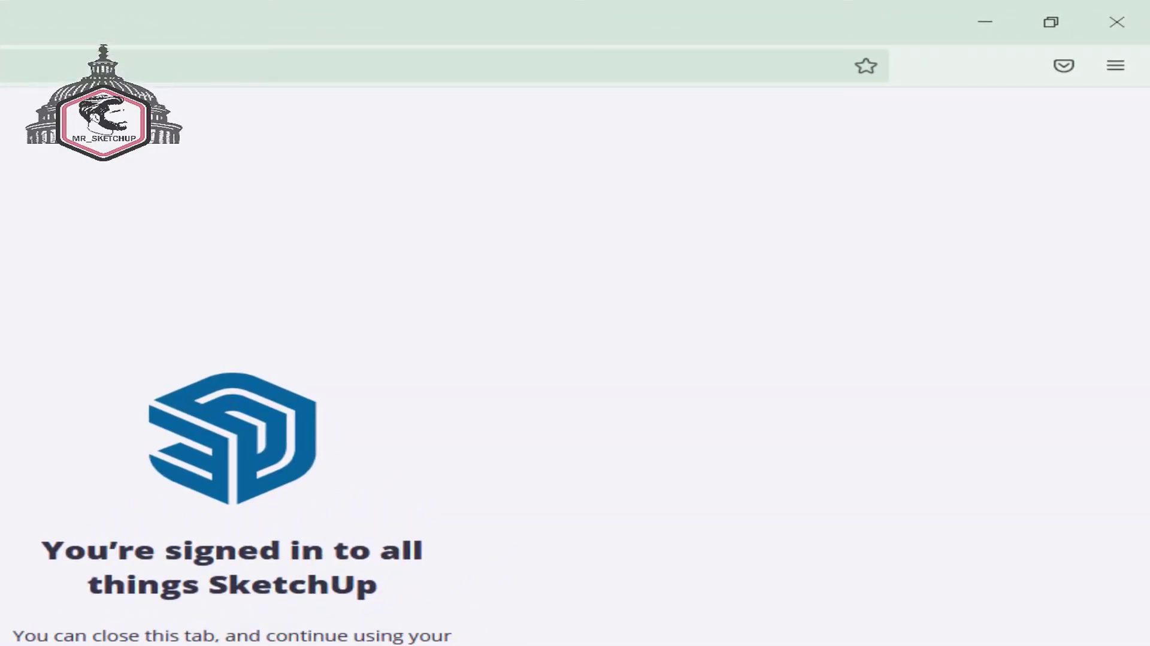
- Return to SketchUp, reposition the Extension Warehouse window and search it for 'subd'
{"action": "left_click", "coordinate": [1126, 33]}
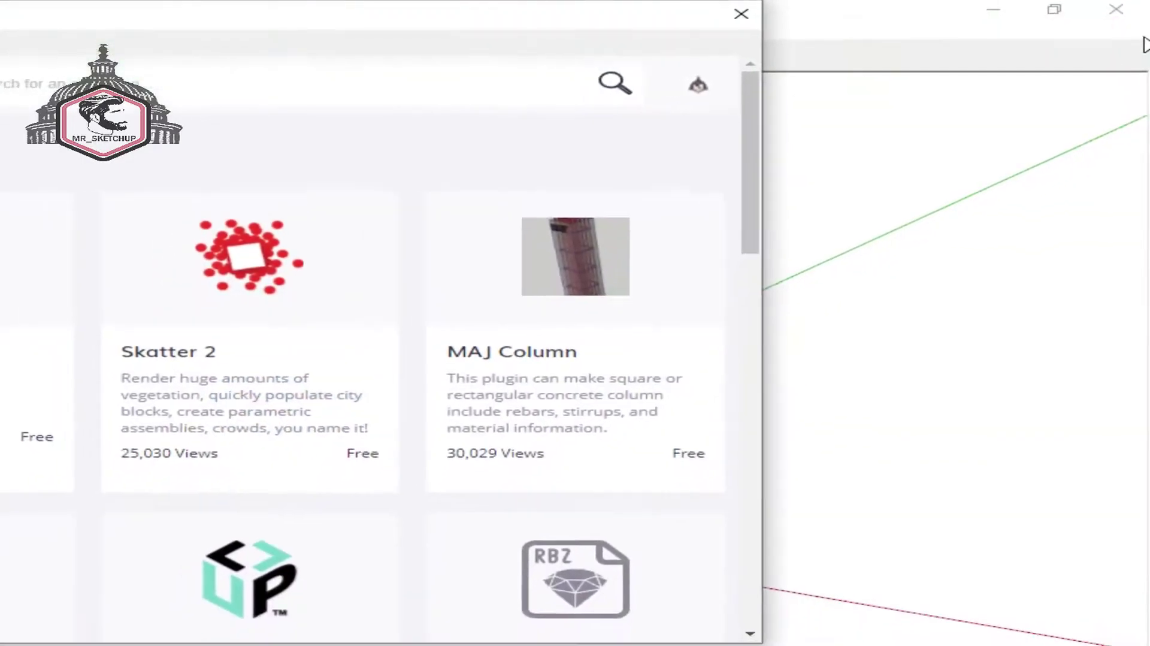
{"action": "mouse_move", "coordinate": [823, 25]}
{"action": "left_mouse_down"}
{"action": "mouse_move", "coordinate": [885, 98]}
{"action": "mouse_move", "coordinate": [937, 112]}
{"action": "left_mouse_up"}
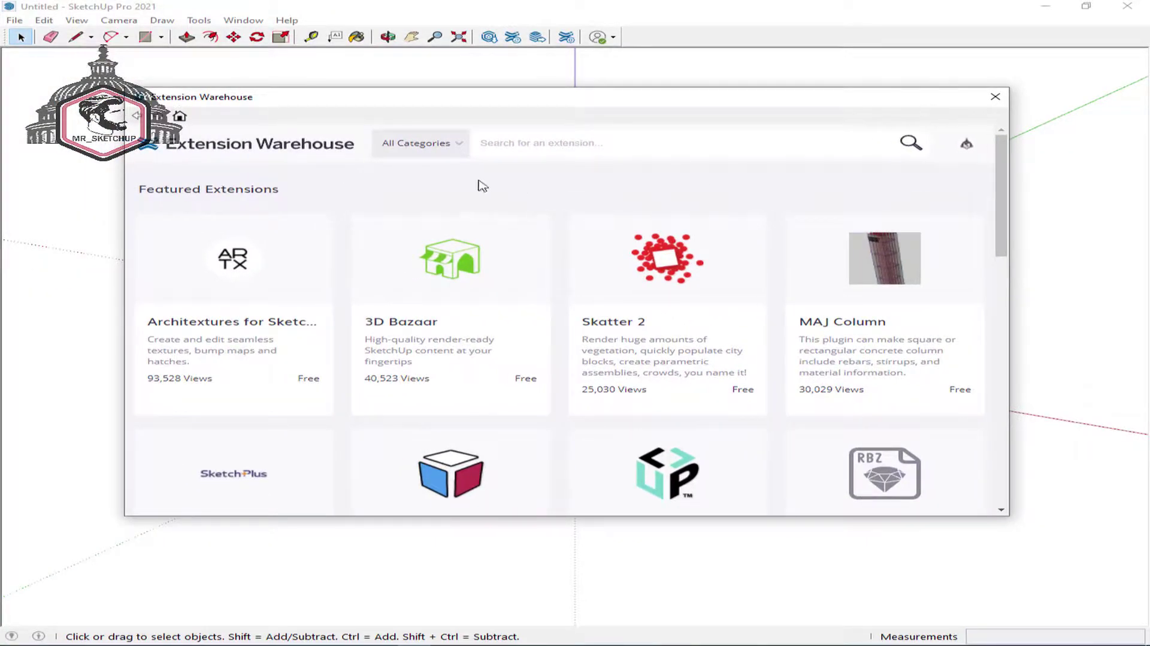
{"action": "scroll", "coordinate": [579, 204], "scroll_direction": "down", "scroll_amount": 5}
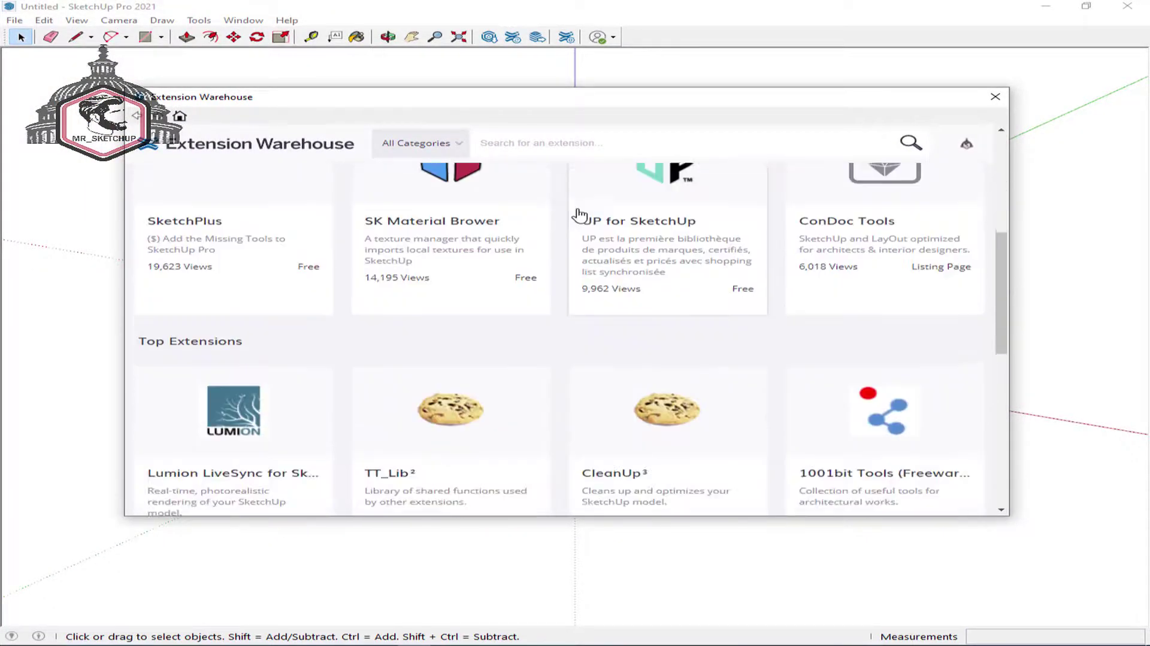
{"action": "scroll", "coordinate": [579, 215], "scroll_direction": "down", "scroll_amount": 5}
{"action": "scroll", "coordinate": [579, 214], "scroll_direction": "down", "scroll_amount": 3}
{"action": "scroll", "coordinate": [579, 215], "scroll_direction": "up", "scroll_amount": 13}
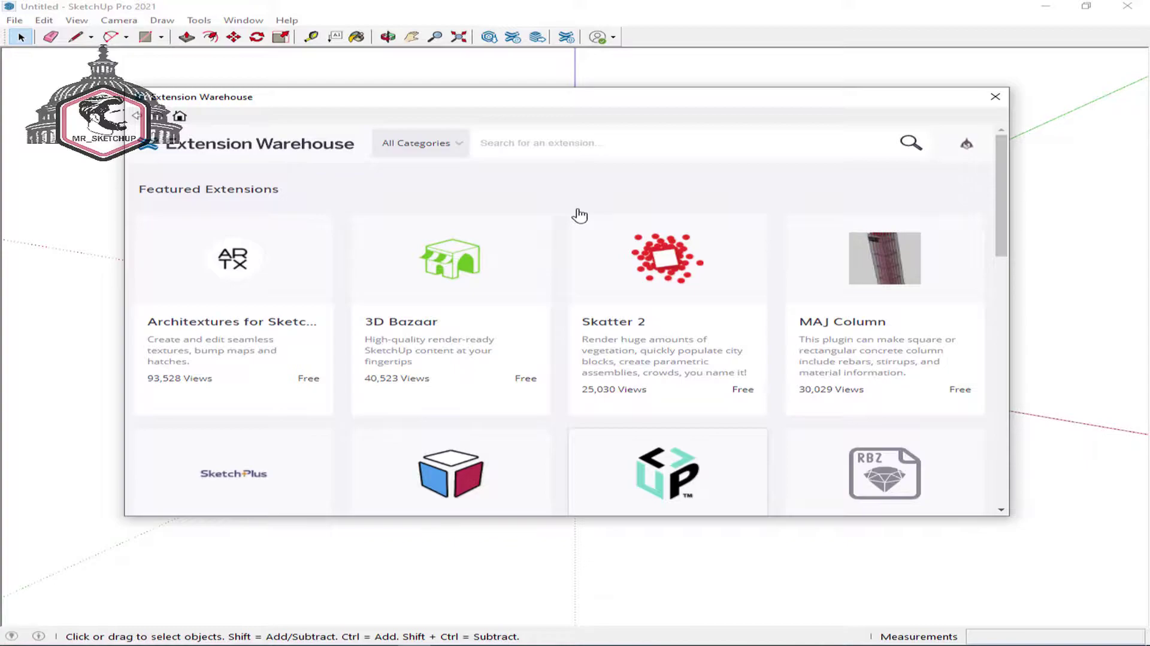
{"action": "left_click", "coordinate": [592, 141]}
{"action": "type", "text": "s"}
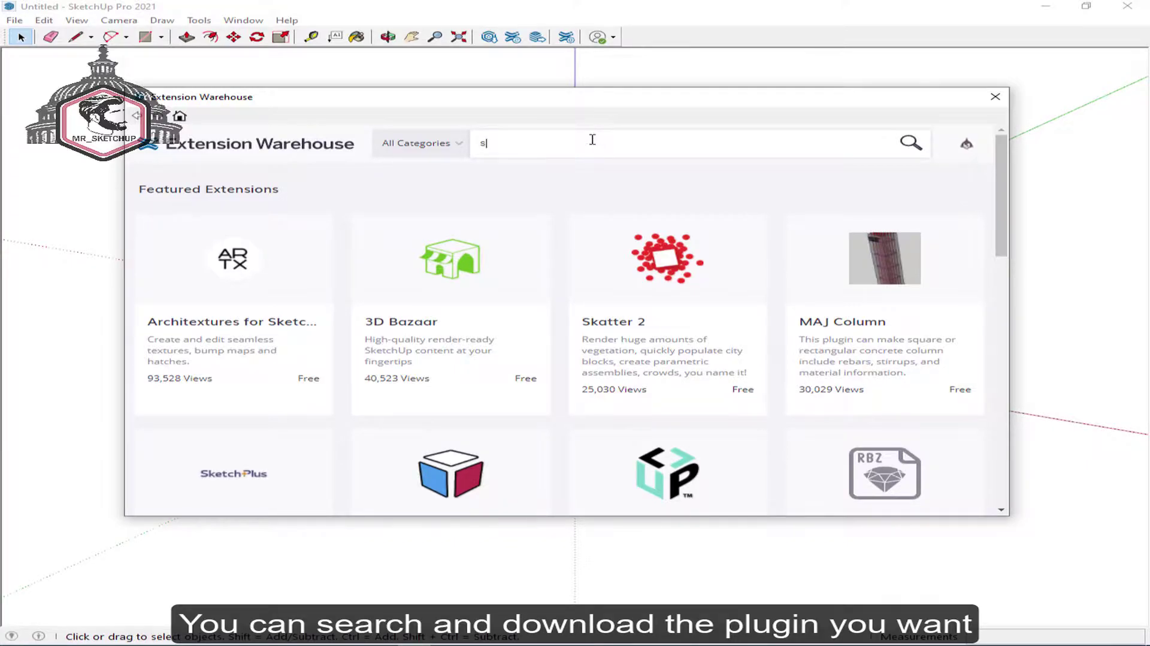
{"action": "type", "text": "ubd"}
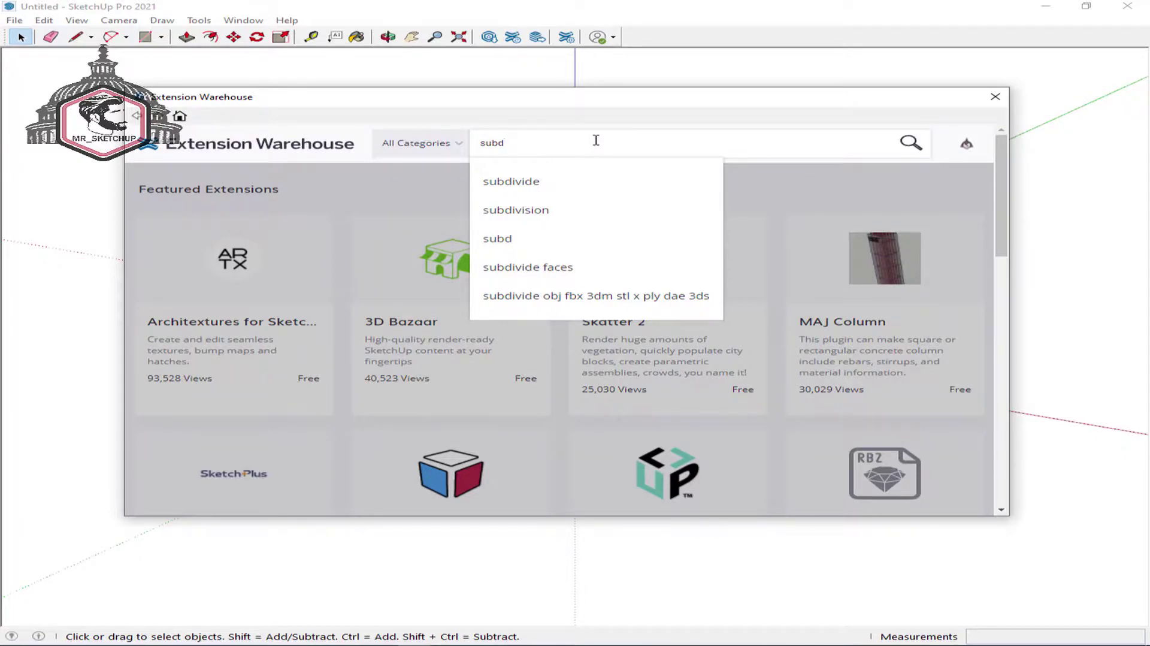
{"action": "key", "text": "Return"}
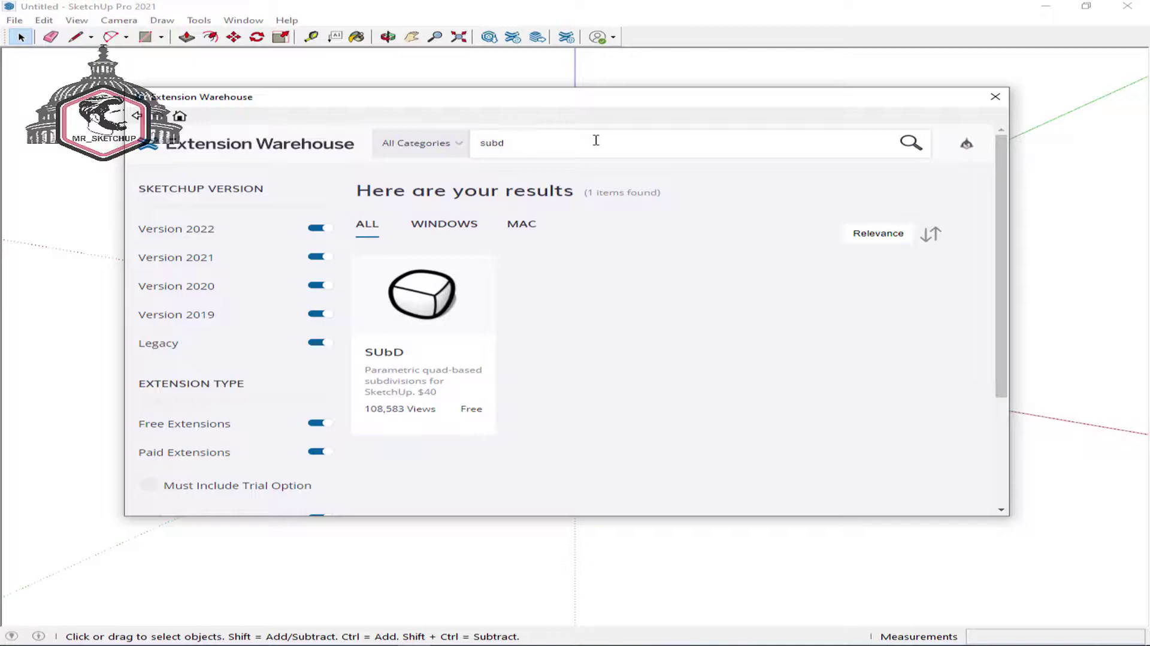
- Open the SUbD extension's page and browse its preview images
{"action": "left_click", "coordinate": [429, 324]}
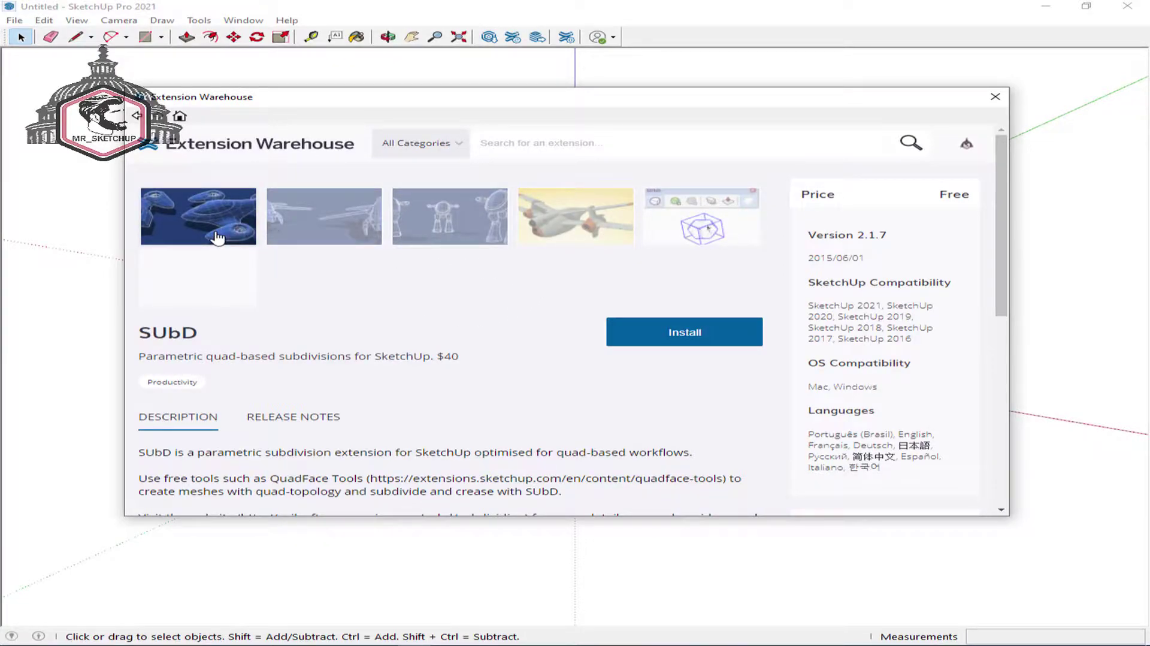
{"action": "left_click", "coordinate": [315, 233]}
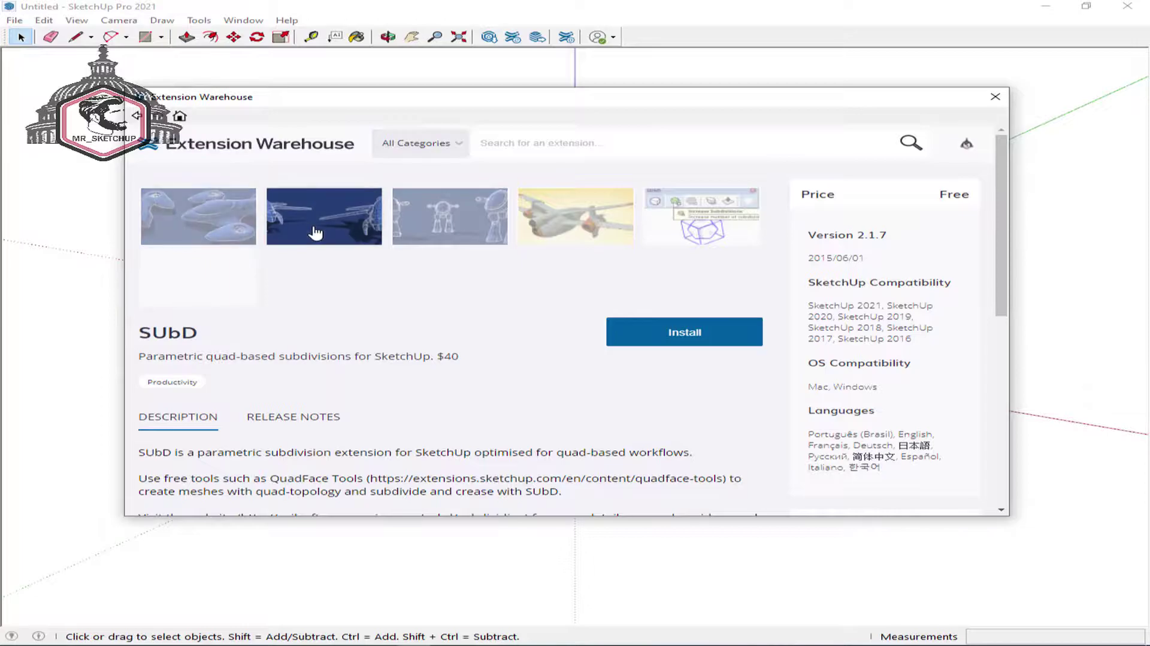
{"action": "scroll", "coordinate": [488, 248], "scroll_direction": "down", "scroll_amount": 2}
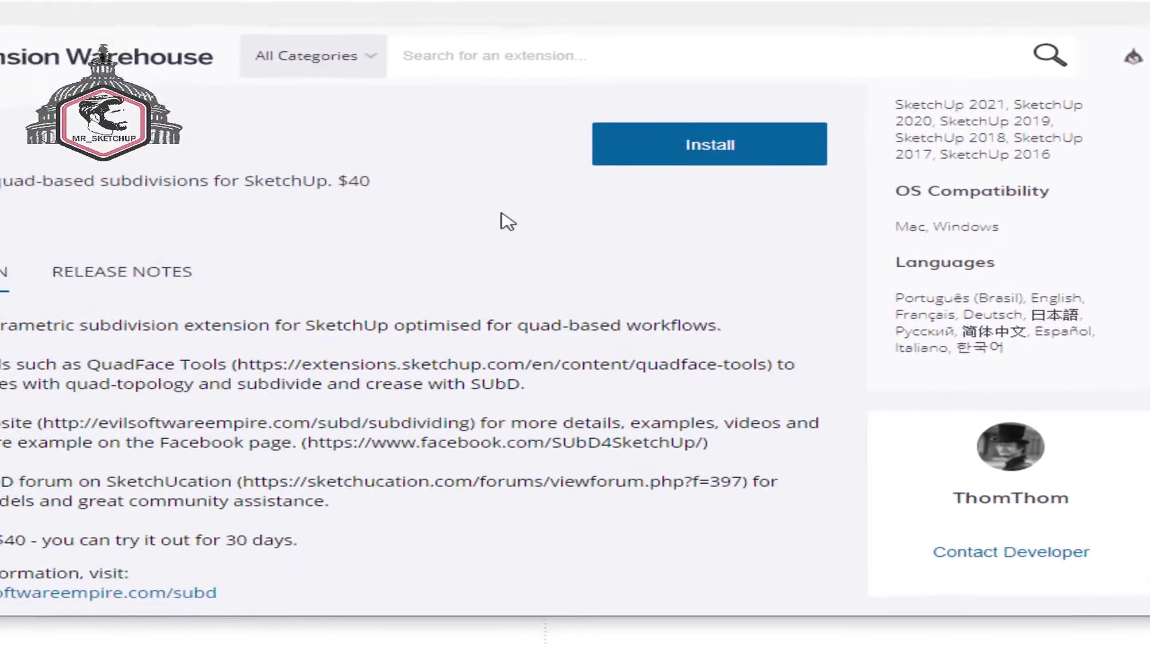
{"action": "scroll", "coordinate": [539, 250], "scroll_direction": "up", "scroll_amount": 2}
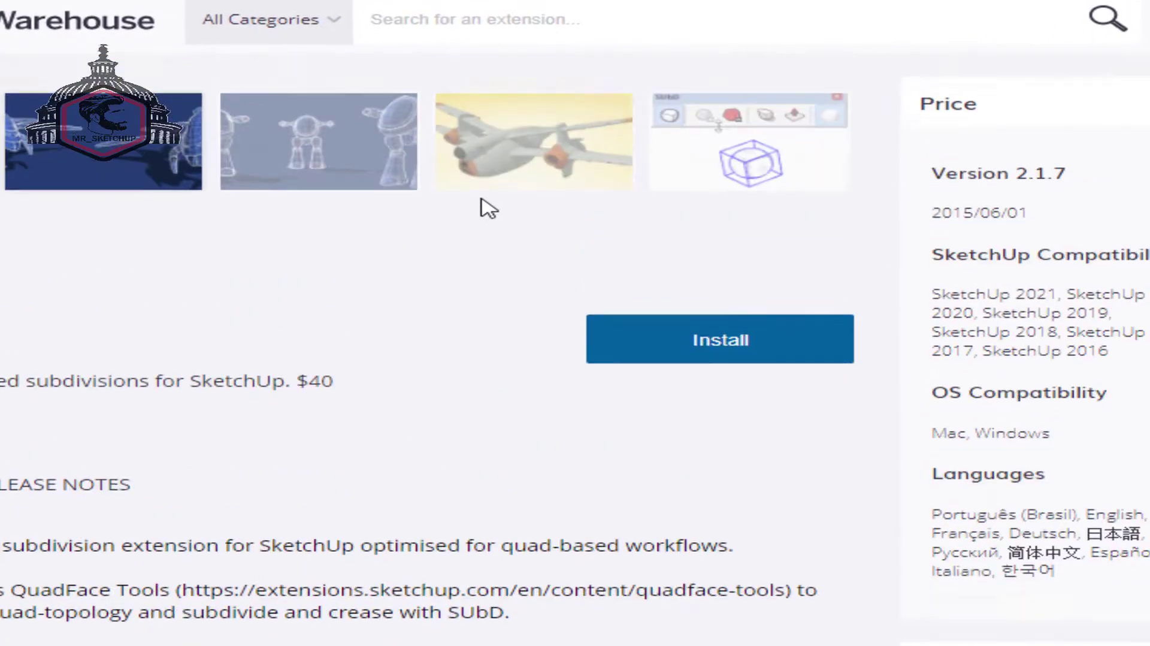
- Install SUbD, confirm it, dismiss the welcome and success windows, and close the Extension Warehouse
{"action": "left_click", "coordinate": [746, 341]}
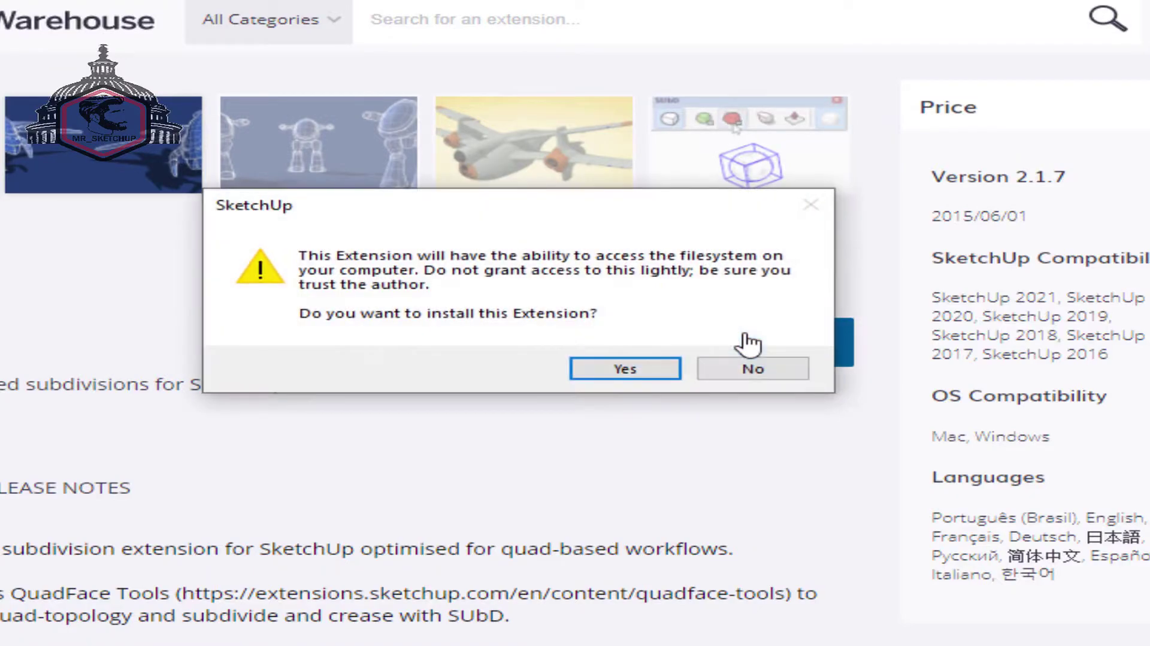
{"action": "left_click", "coordinate": [625, 369]}
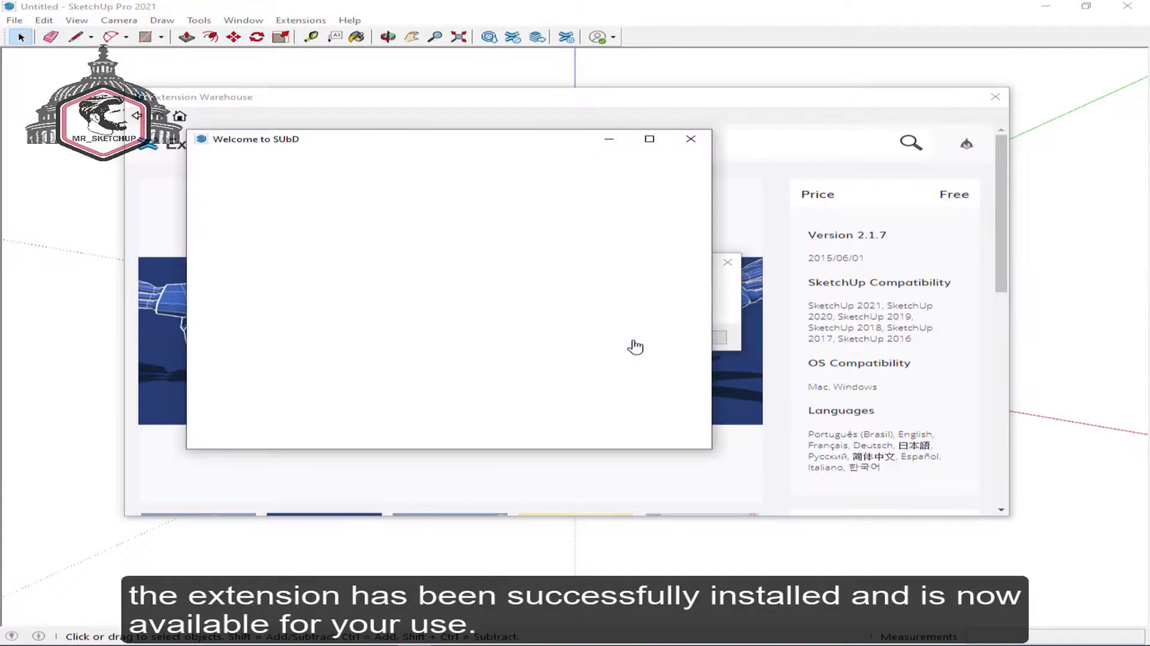
{"action": "left_click_drag", "start_coordinate": [713, 252], "coordinate": [702, 414]}
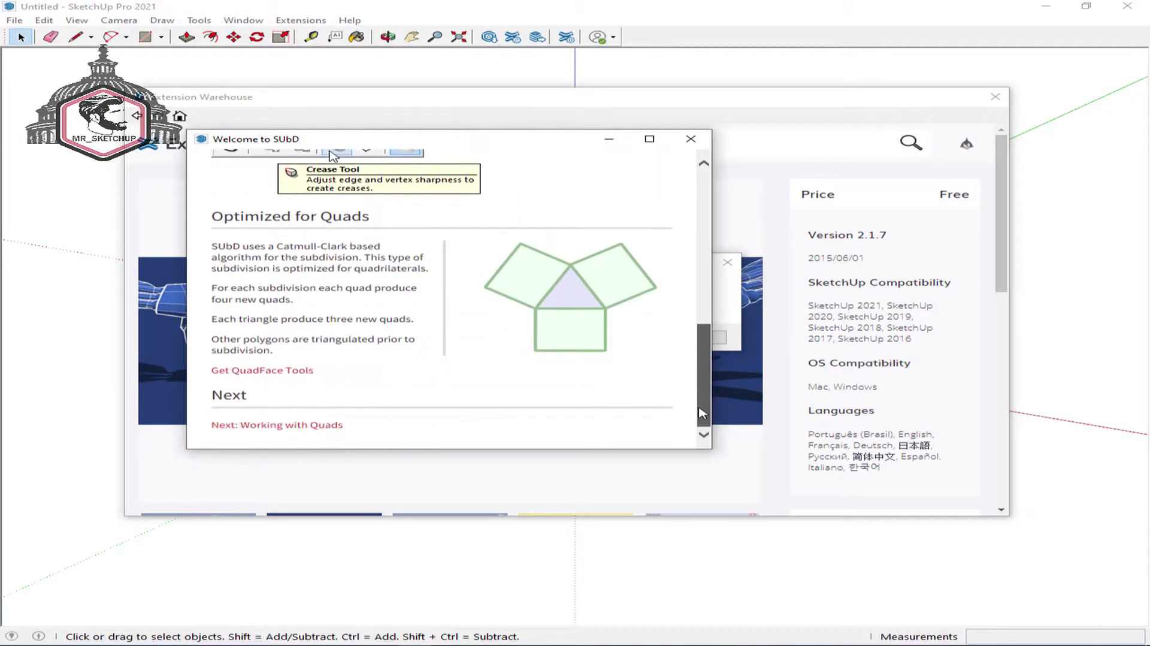
{"action": "left_click", "coordinate": [690, 139]}
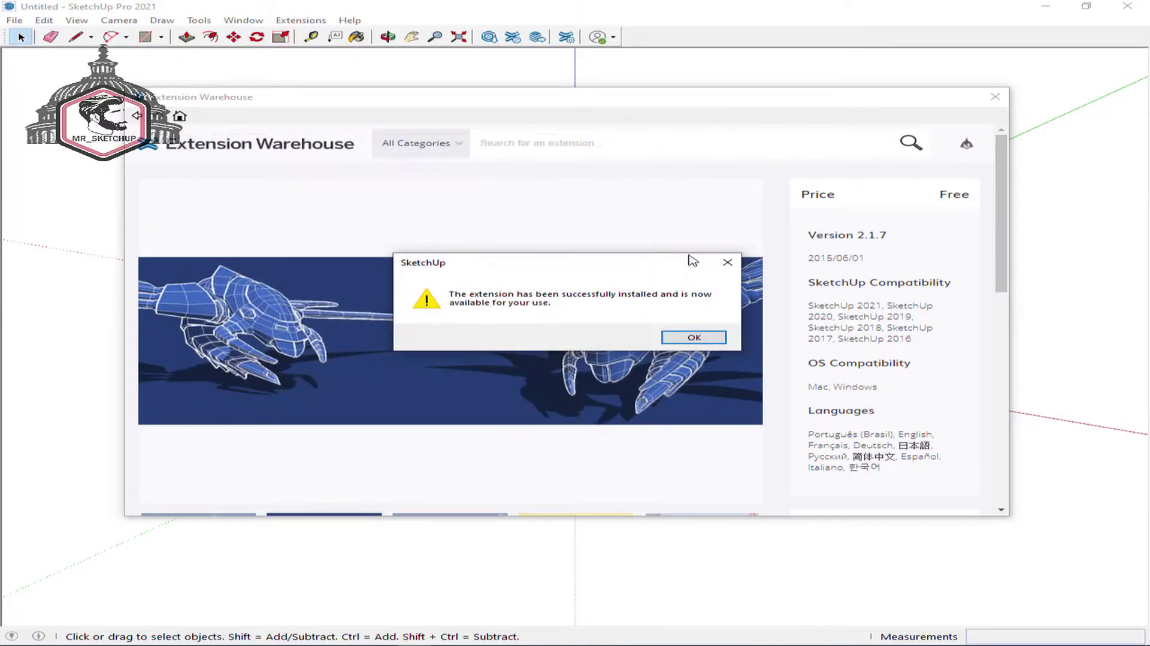
{"action": "left_click_drag", "start_coordinate": [690, 265], "coordinate": [527, 218]}
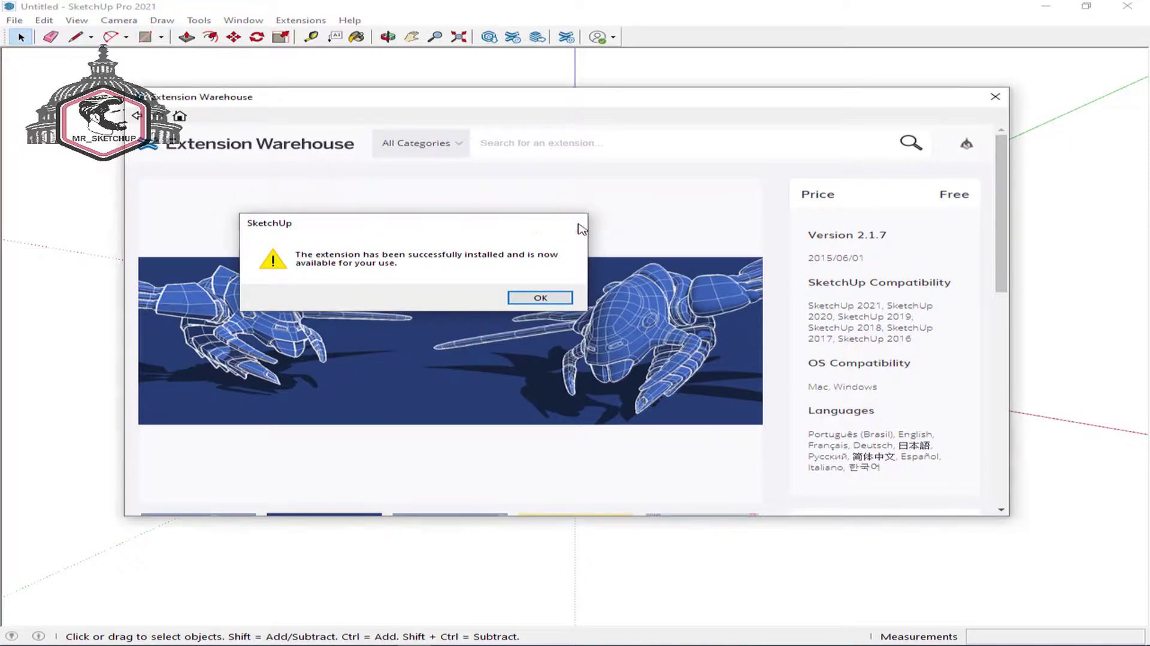
{"action": "left_click", "coordinate": [564, 217]}
{"action": "scroll", "coordinate": [522, 288], "scroll_direction": "down", "scroll_amount": 3}
{"action": "left_click", "coordinate": [290, 412]}
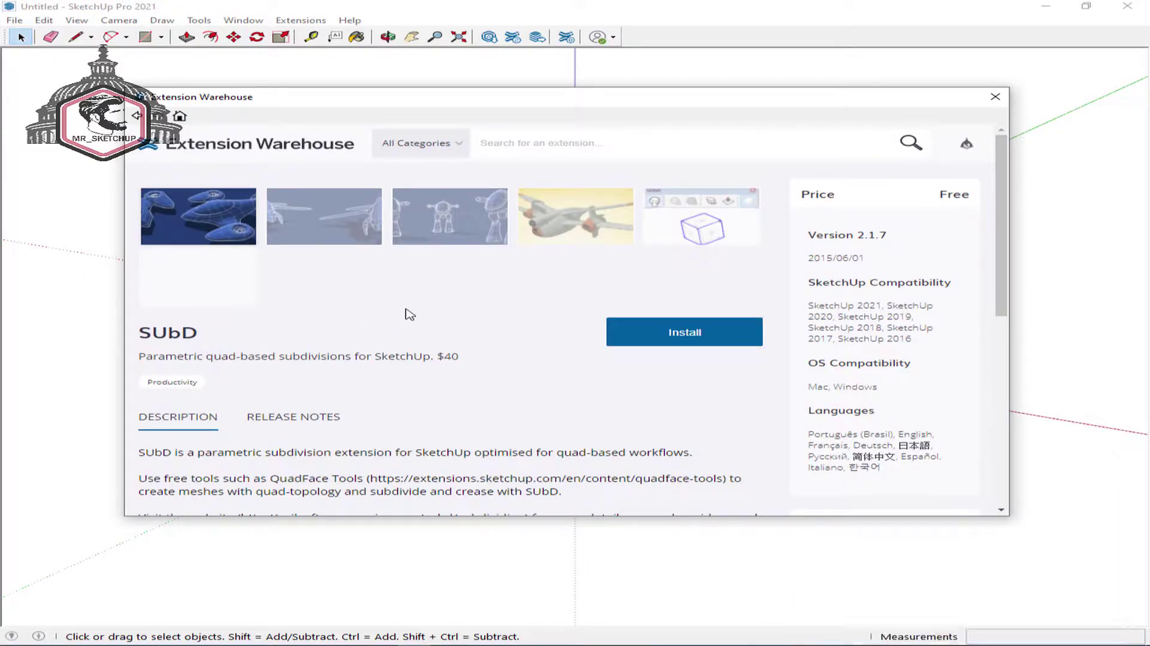
{"action": "left_click", "coordinate": [995, 97]}
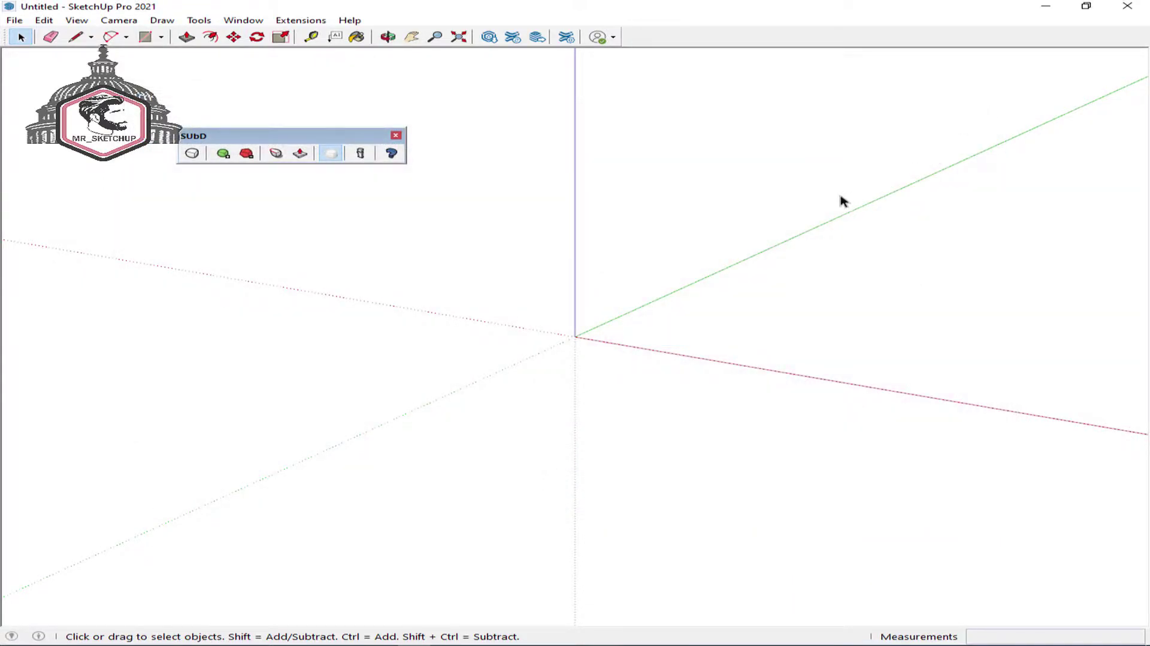
- Draw a 30 × 30 m rectangle starting at the axes origin
{"action": "left_click_drag", "start_coordinate": [274, 141], "coordinate": [289, 109]}
{"action": "middle_click_drag", "start_coordinate": [464, 264], "coordinate": [452, 352]}
{"action": "key", "text": "r"}
{"action": "left_click", "coordinate": [574, 336]}
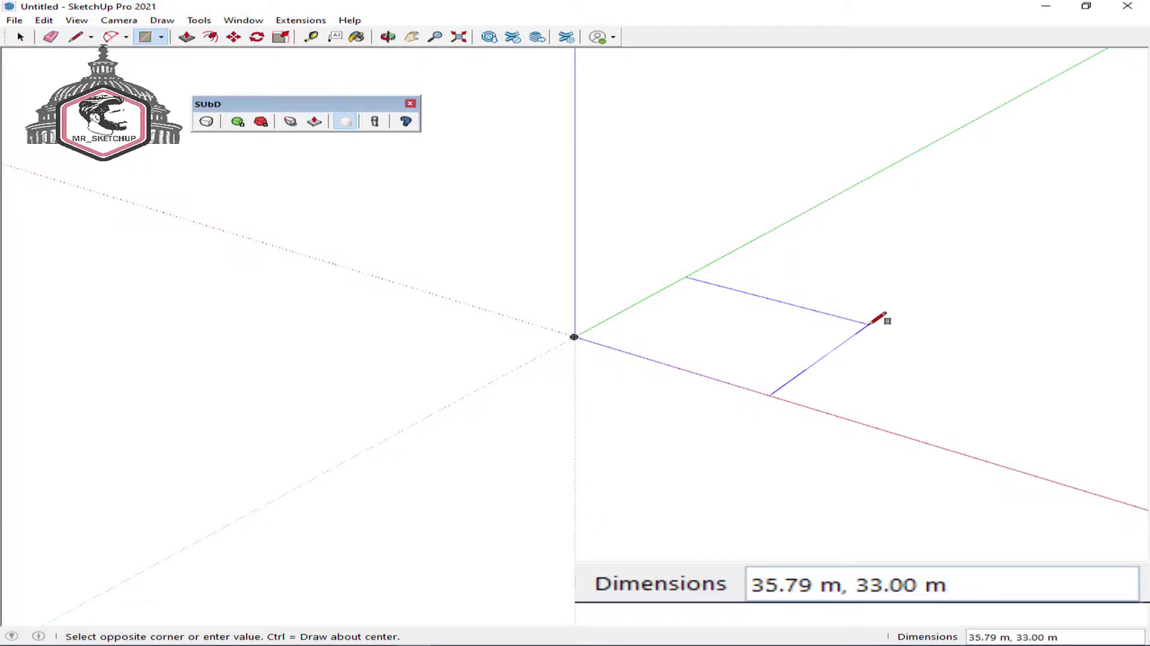
{"action": "type", "text": "30,3"}
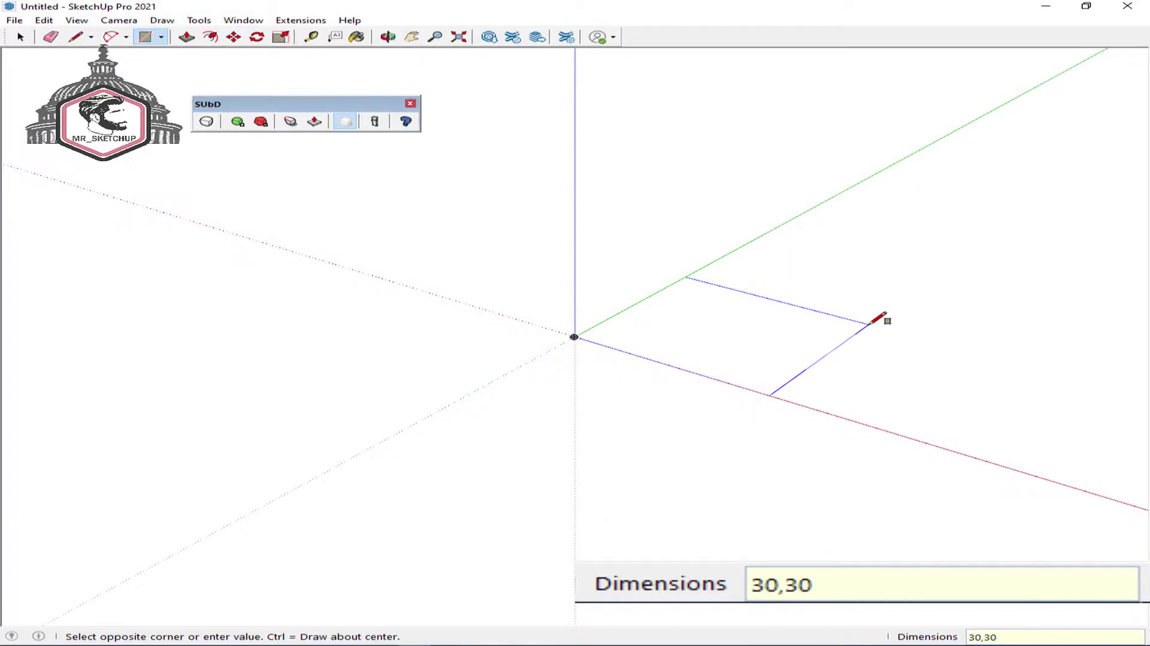
{"action": "type", "text": "0"}
{"action": "key", "text": "Return"}
- Push the square up 30 m into a box and group it
{"action": "key", "text": "p"}
{"action": "left_click", "coordinate": [787, 341]}
{"action": "type", "text": "30"}
{"action": "key", "text": "Return"}
{"action": "key", "text": "space"}
{"action": "left_click_drag", "start_coordinate": [928, 126], "coordinate": [495, 432]}
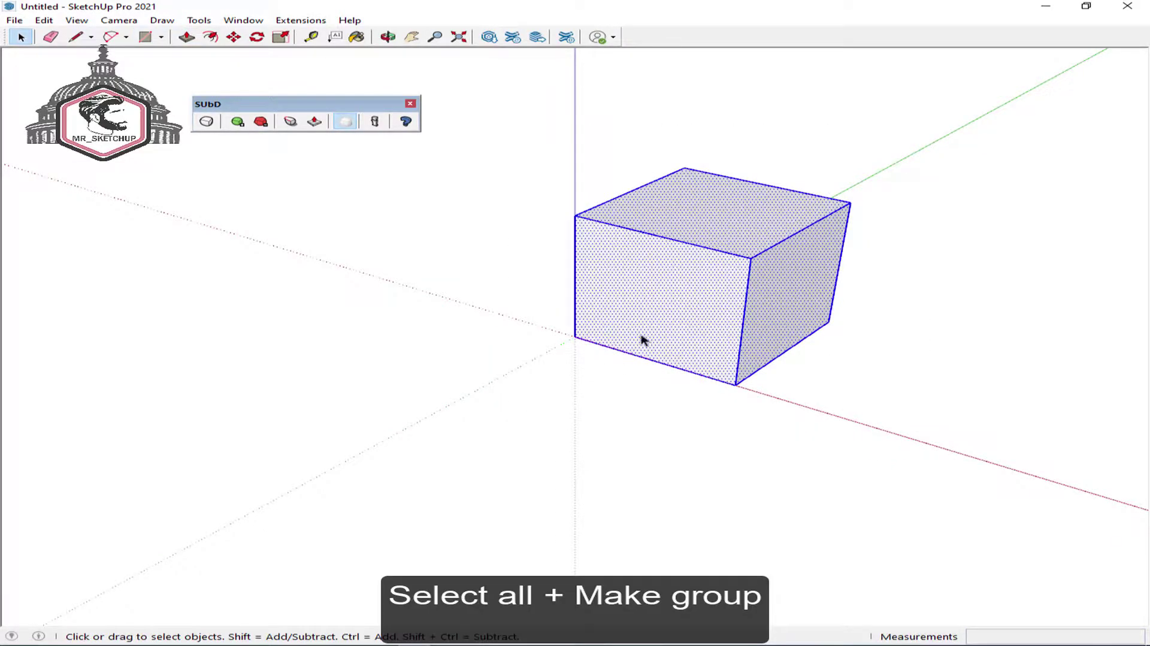
{"action": "key", "text": "ctrl+g"}
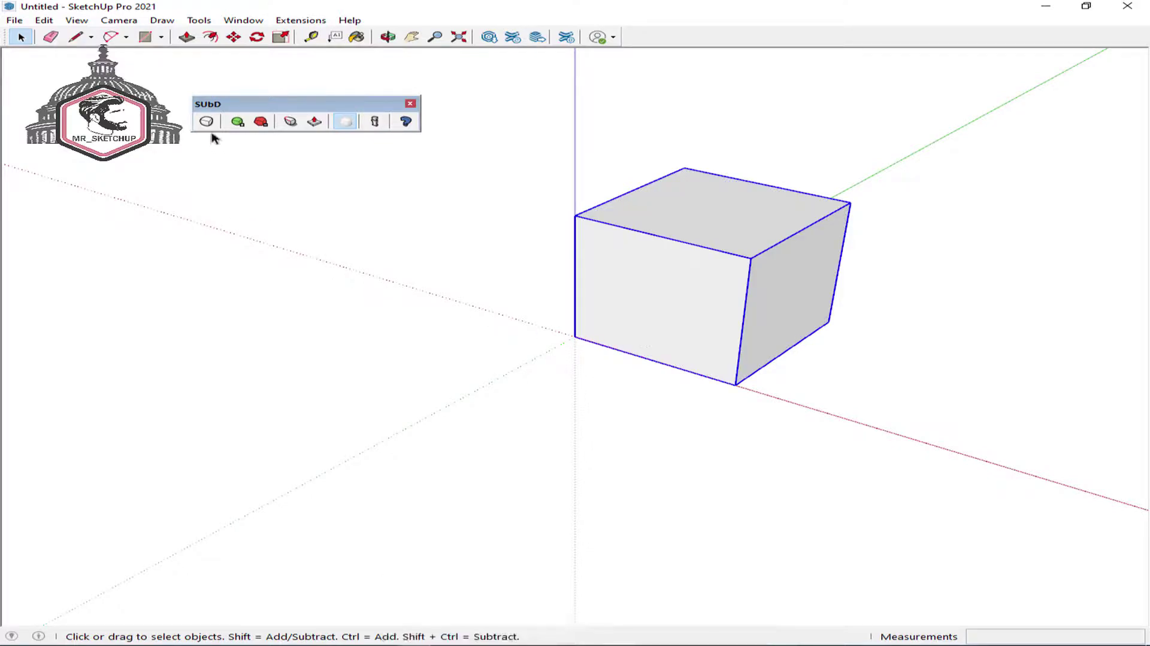
- Subdivide the cube with SUbD and increase the subdivisions to smooth it into an egg
{"action": "left_click", "coordinate": [206, 122]}
{"action": "left_click", "coordinate": [239, 123]}
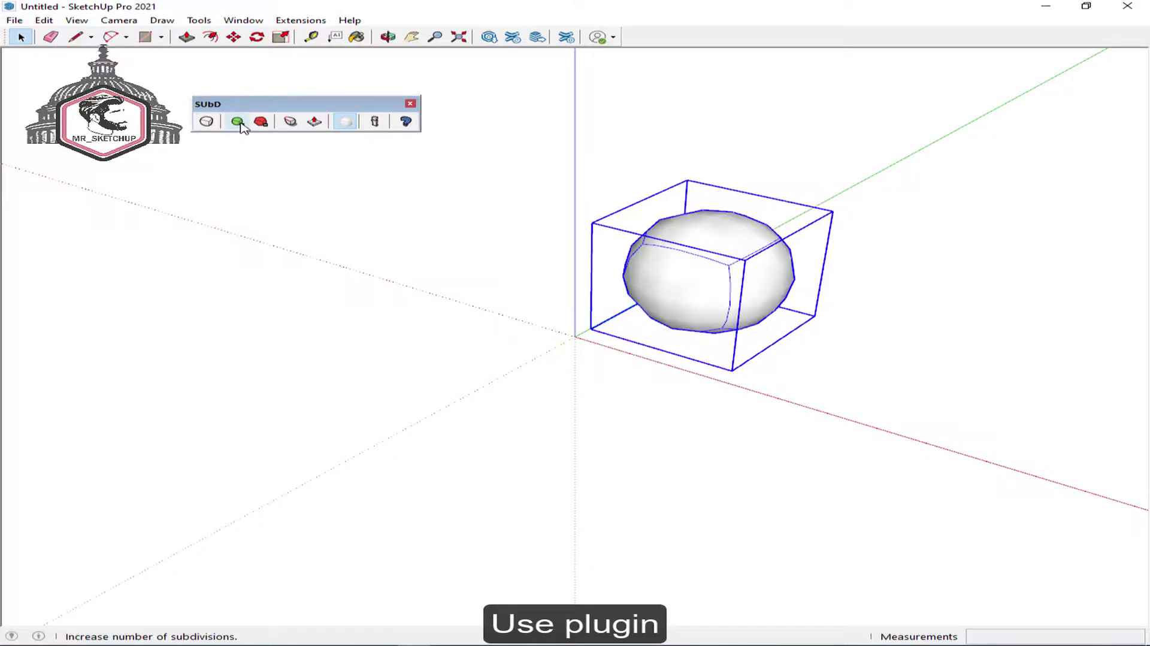
{"action": "left_click", "coordinate": [238, 122]}
{"action": "left_click", "coordinate": [241, 124]}
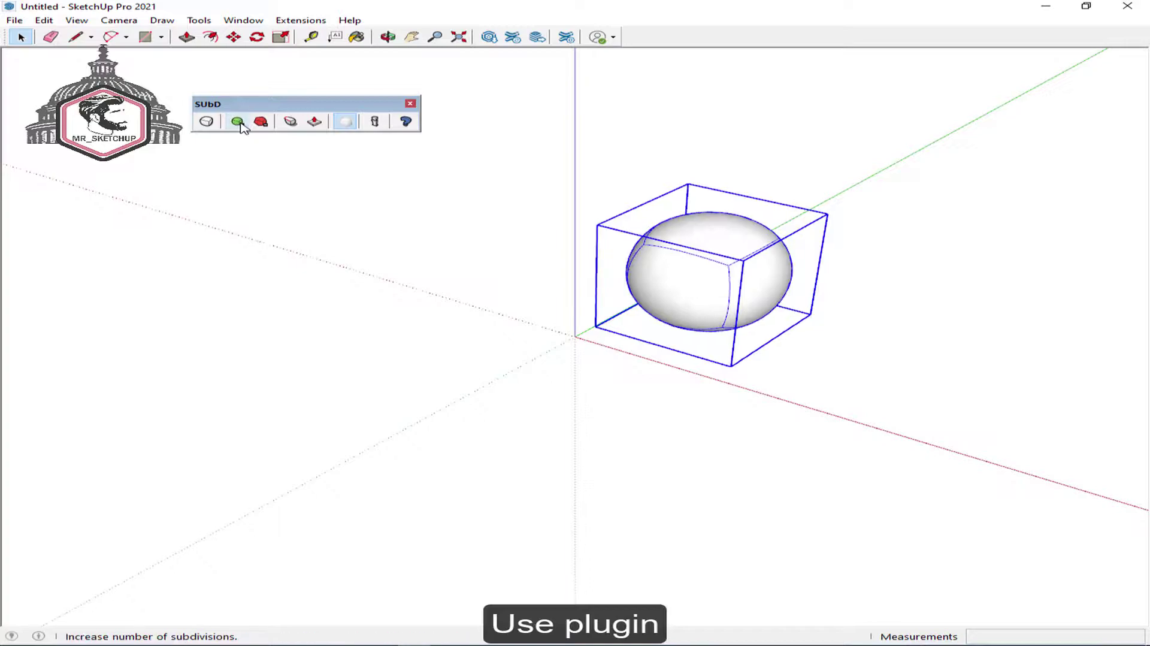
- Orbit around the egg and zoom to fit it in the view
{"action": "left_click", "coordinate": [510, 251]}
{"action": "scroll", "coordinate": [648, 281], "scroll_direction": "up", "scroll_amount": 1}
{"action": "middle_click_drag", "start_coordinate": [649, 281], "coordinate": [564, 321]}
{"action": "key", "text": "space"}
{"action": "key", "text": "shift+z"}
- Enter the egg's group and select several of its faces while orbiting around it
{"action": "double_click", "coordinate": [563, 347]}
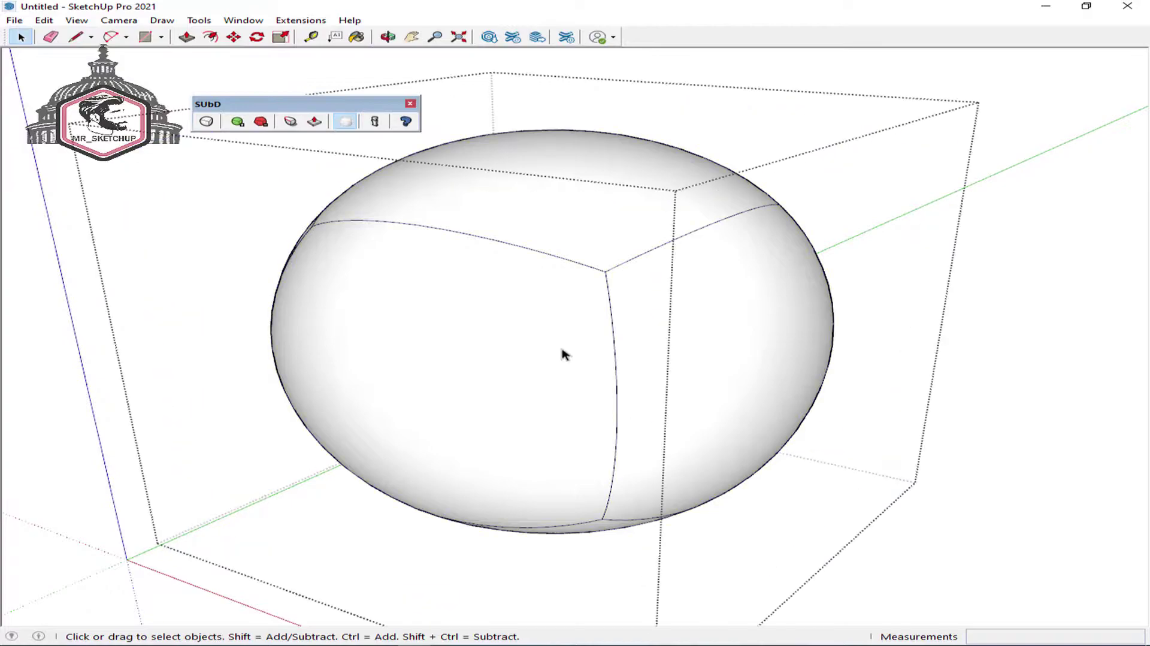
{"action": "left_click", "coordinate": [562, 348]}
{"action": "left_click", "coordinate": [700, 329]}
{"action": "scroll", "coordinate": [563, 326], "scroll_direction": "down", "scroll_amount": 2}
{"action": "middle_click_drag", "start_coordinate": [565, 326], "coordinate": [619, 346]}
{"action": "left_click", "coordinate": [620, 344]}
{"action": "left_click", "coordinate": [603, 224]}
{"action": "middle_click_drag", "start_coordinate": [577, 290], "coordinate": [701, 285]}
{"action": "key", "text": "Escape"}
{"action": "scroll", "coordinate": [584, 245], "scroll_direction": "down", "scroll_amount": 3}
{"action": "middle_click_drag", "start_coordinate": [507, 271], "coordinate": [732, 226]}
- Delete the egg group and dock the SUbD toolbar beside the main toolbars
{"action": "left_click_drag", "start_coordinate": [796, 160], "coordinate": [367, 444]}
{"action": "key", "text": "Delete"}
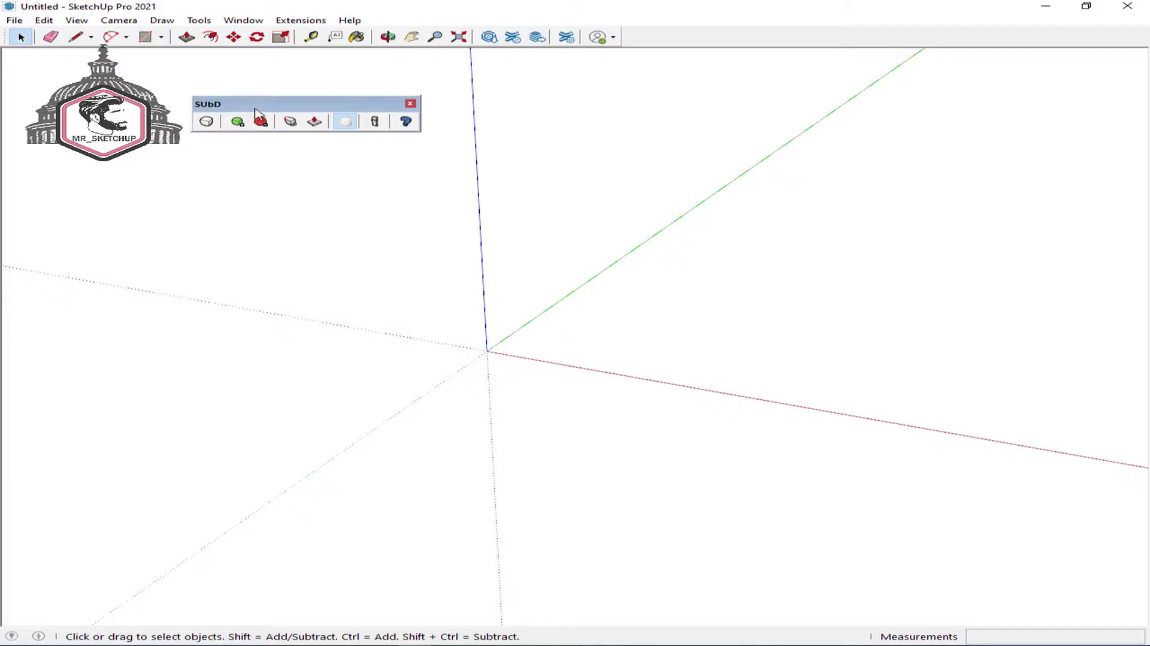
{"action": "double_click", "coordinate": [253, 109]}
{"action": "left_click_drag", "start_coordinate": [4, 56], "coordinate": [628, 37]}
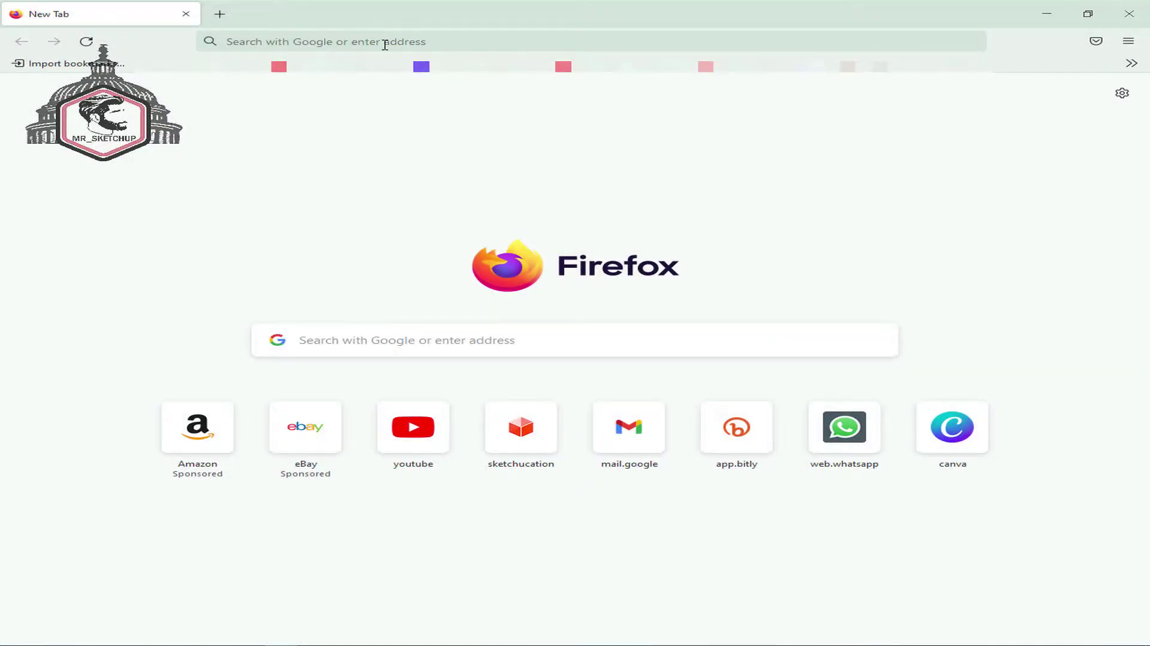
- Go to sketchucation.com and open its user Register page
{"action": "left_click", "coordinate": [385, 41]}
{"action": "type", "text": "sketchuc"}
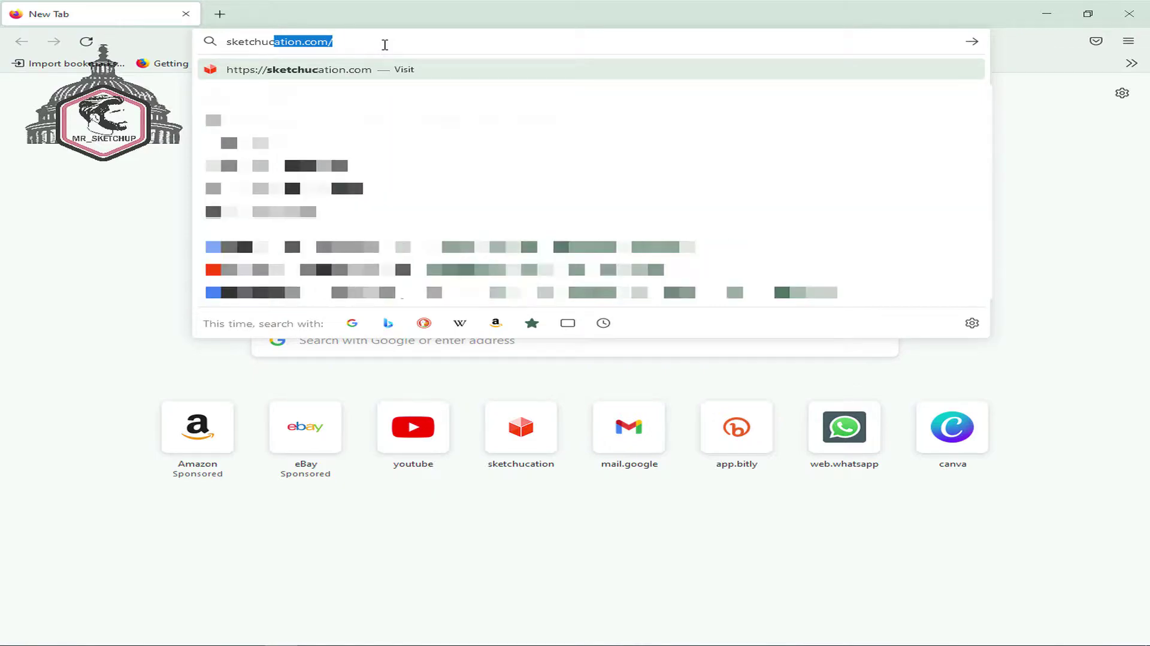
{"action": "type", "text": "ation"}
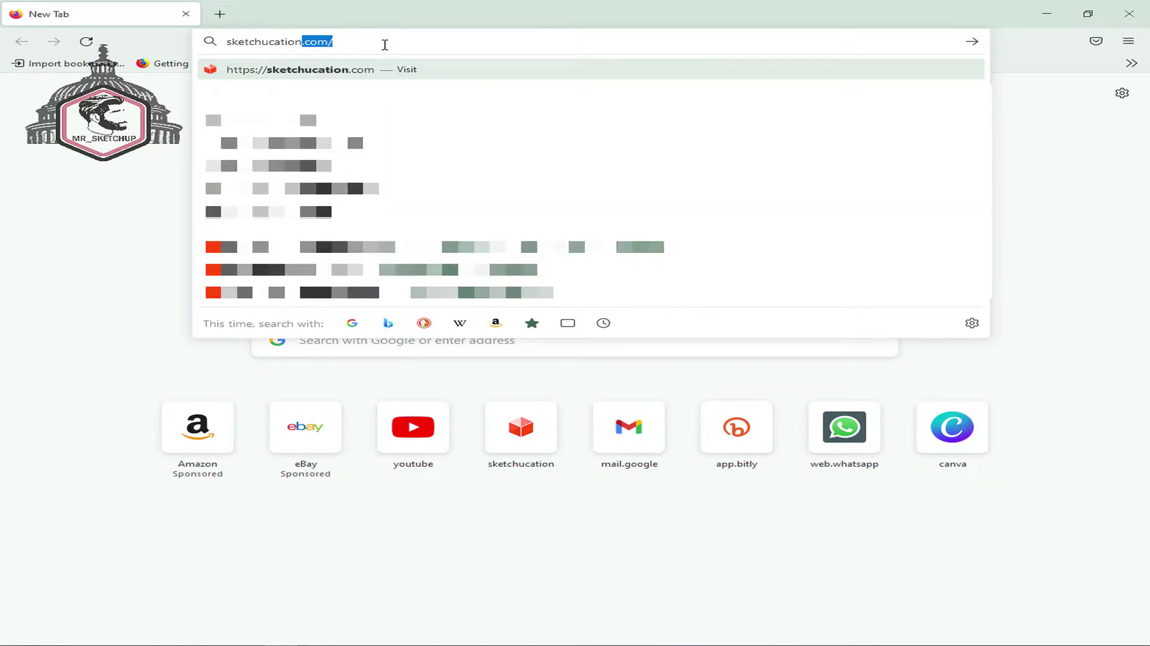
{"action": "key", "text": "Return"}
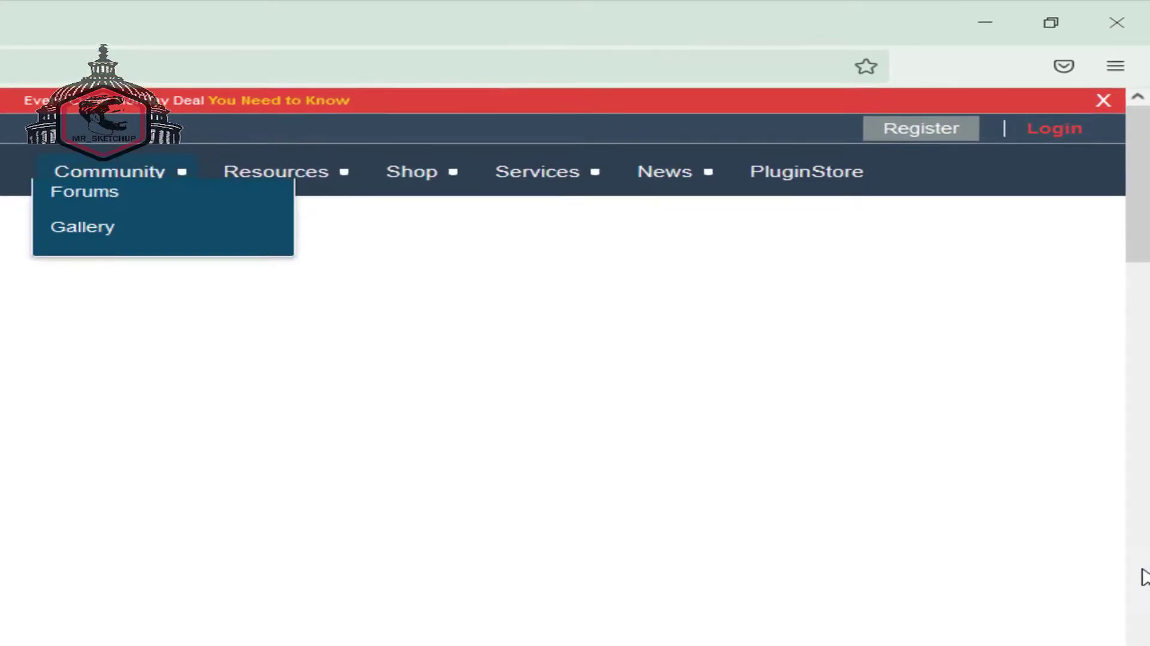
{"action": "left_click", "coordinate": [968, 130]}
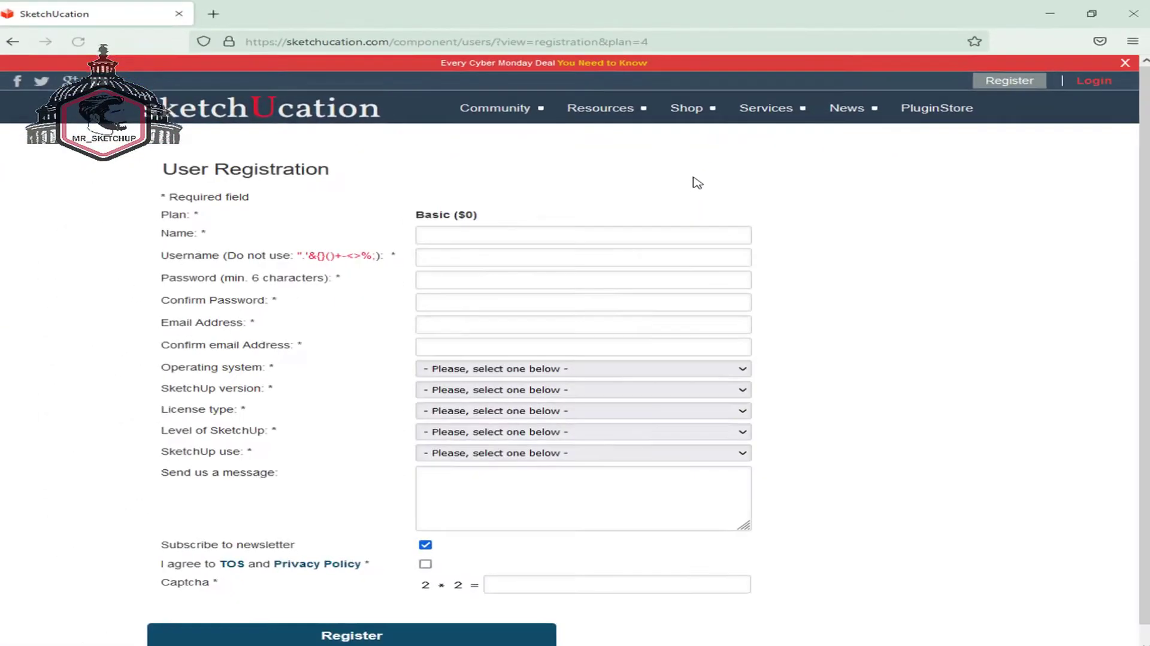
- Fill the Email and Confirm email fields with the saved e-mail address
{"action": "left_click", "coordinate": [644, 236]}
{"action": "left_click", "coordinate": [663, 255]}
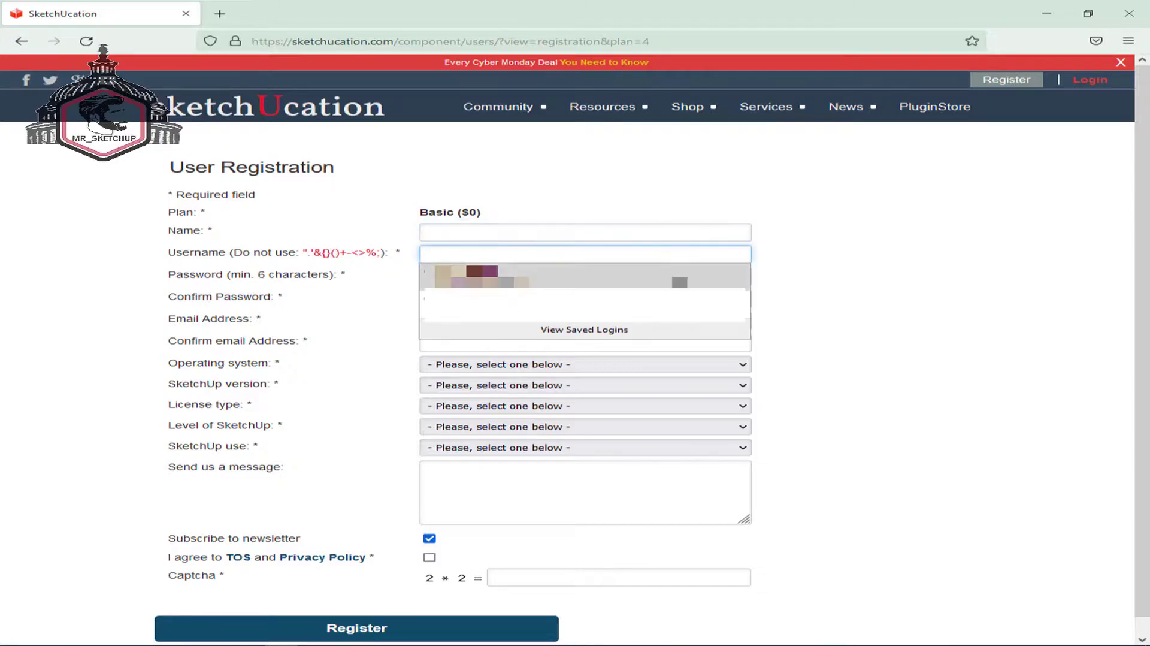
{"action": "left_click", "coordinate": [796, 294]}
{"action": "left_click", "coordinate": [732, 279]}
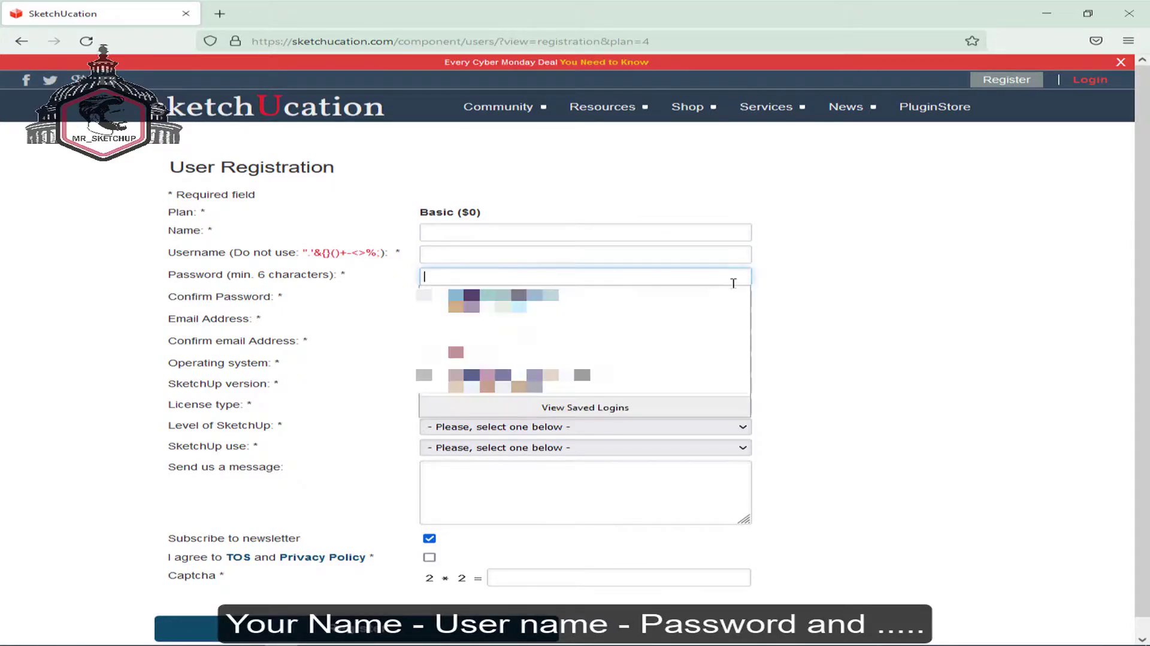
{"action": "left_click", "coordinate": [797, 290]}
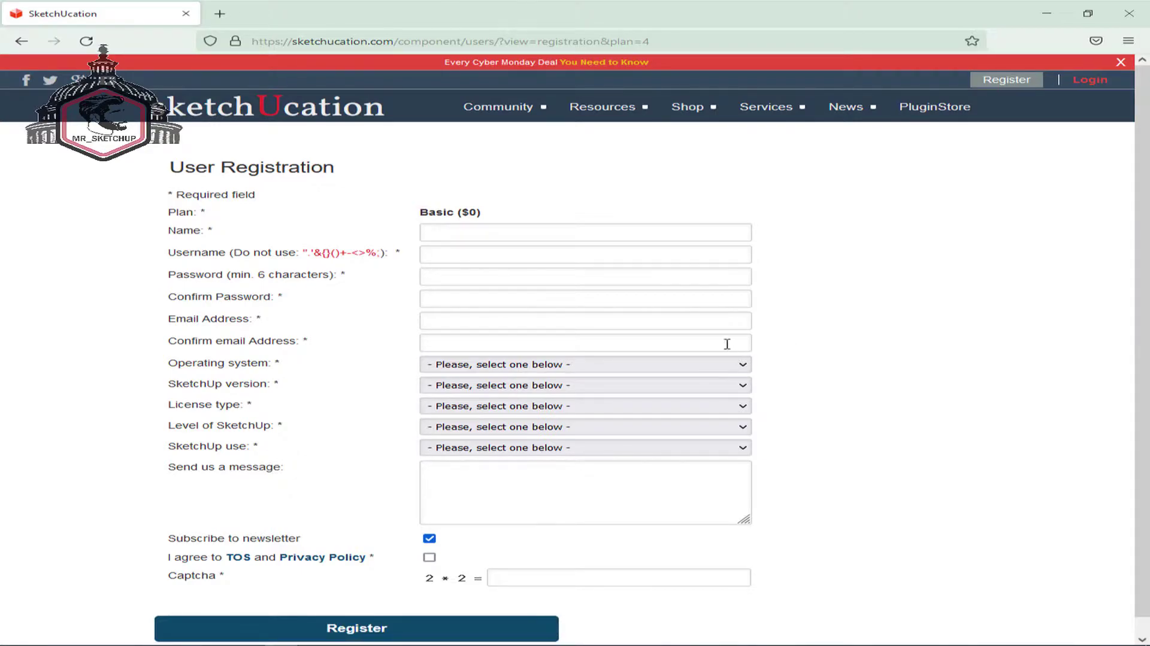
{"action": "left_click", "coordinate": [691, 322]}
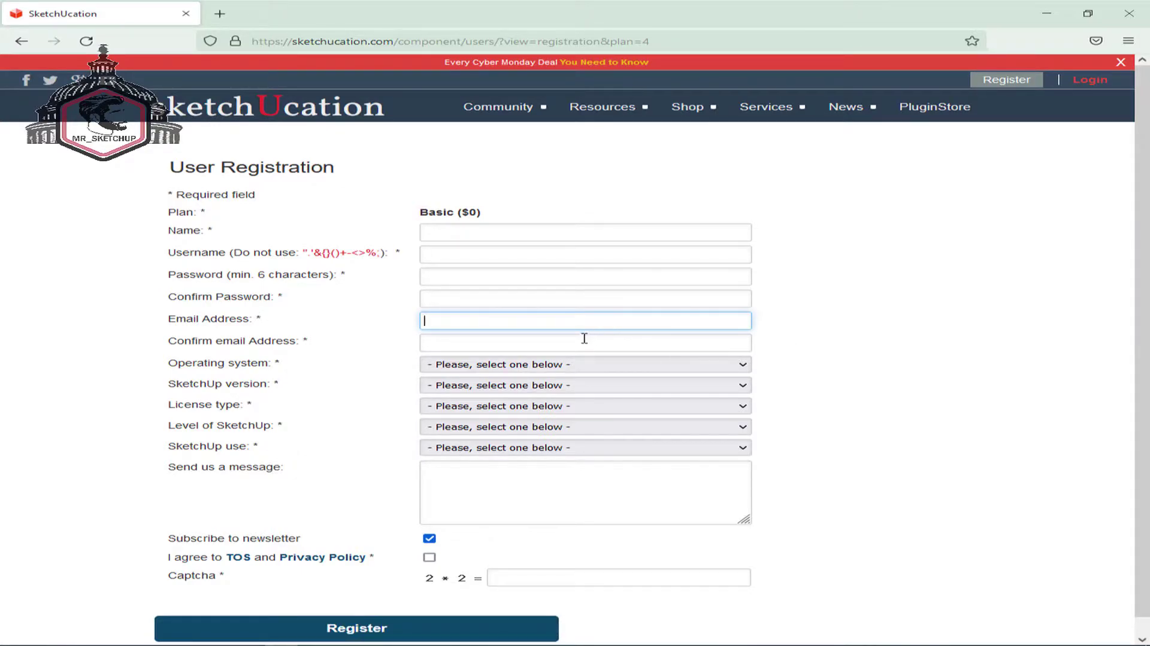
{"action": "type", "text": "m"}
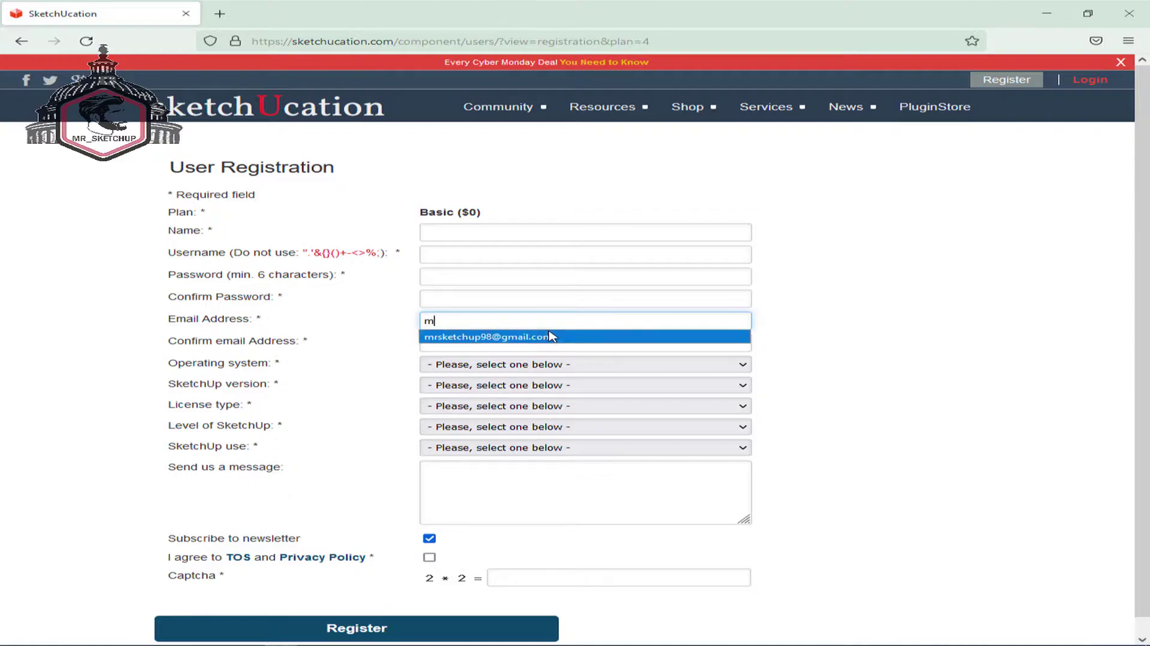
{"action": "left_click", "coordinate": [551, 333]}
{"action": "left_click", "coordinate": [630, 342]}
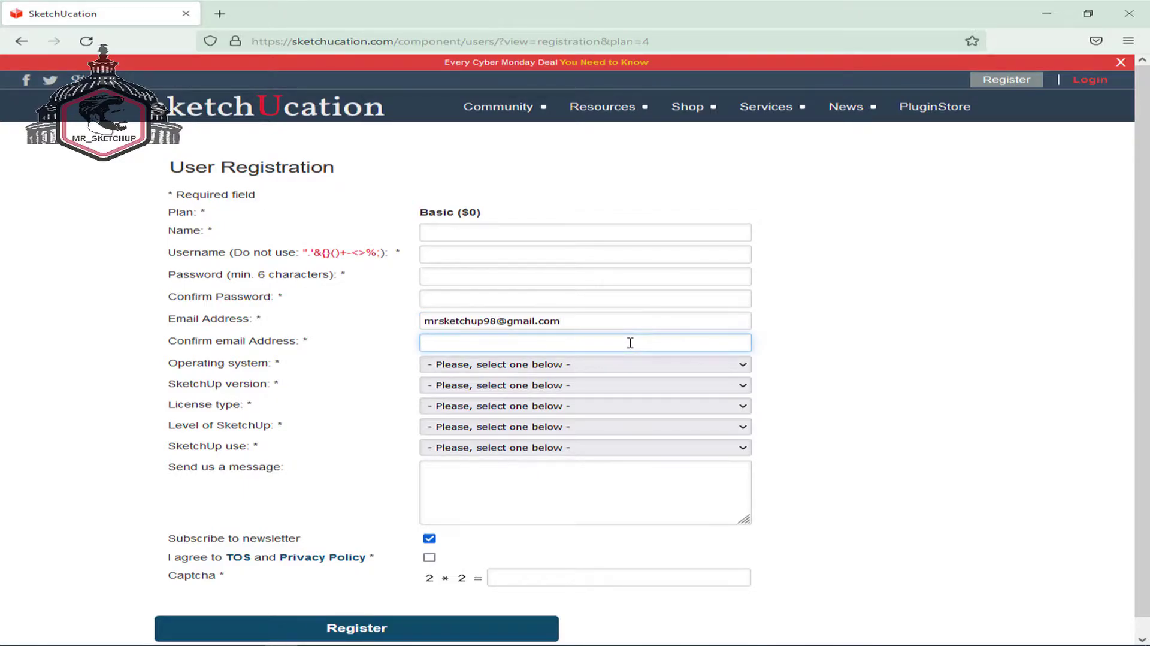
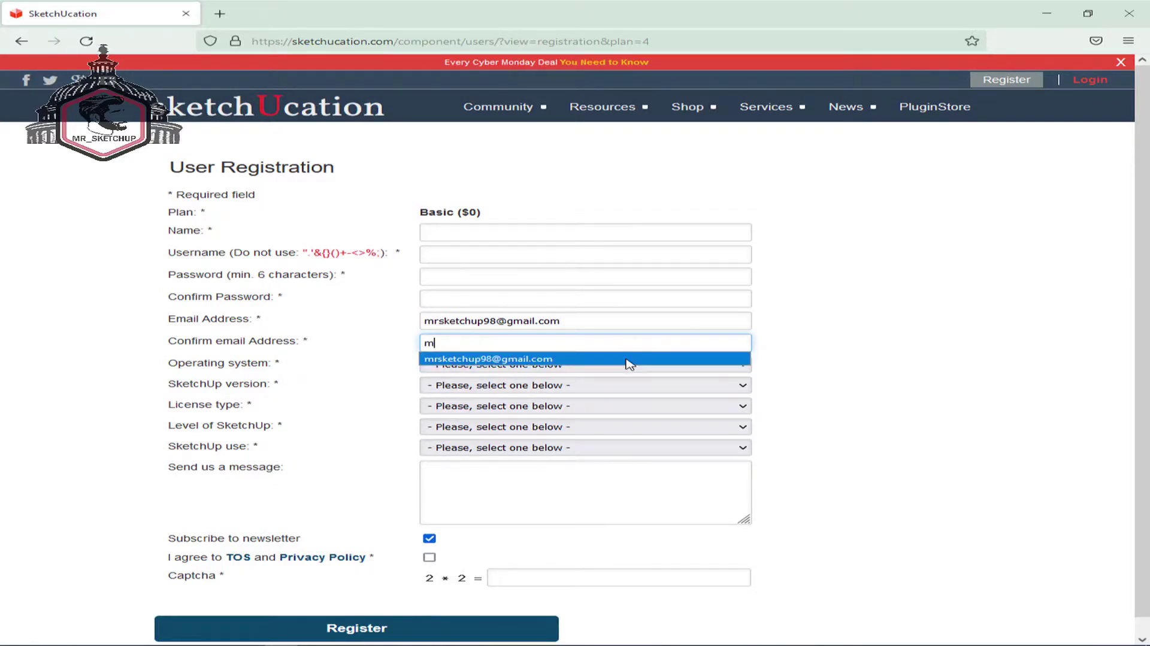
{"action": "left_click", "coordinate": [626, 362]}
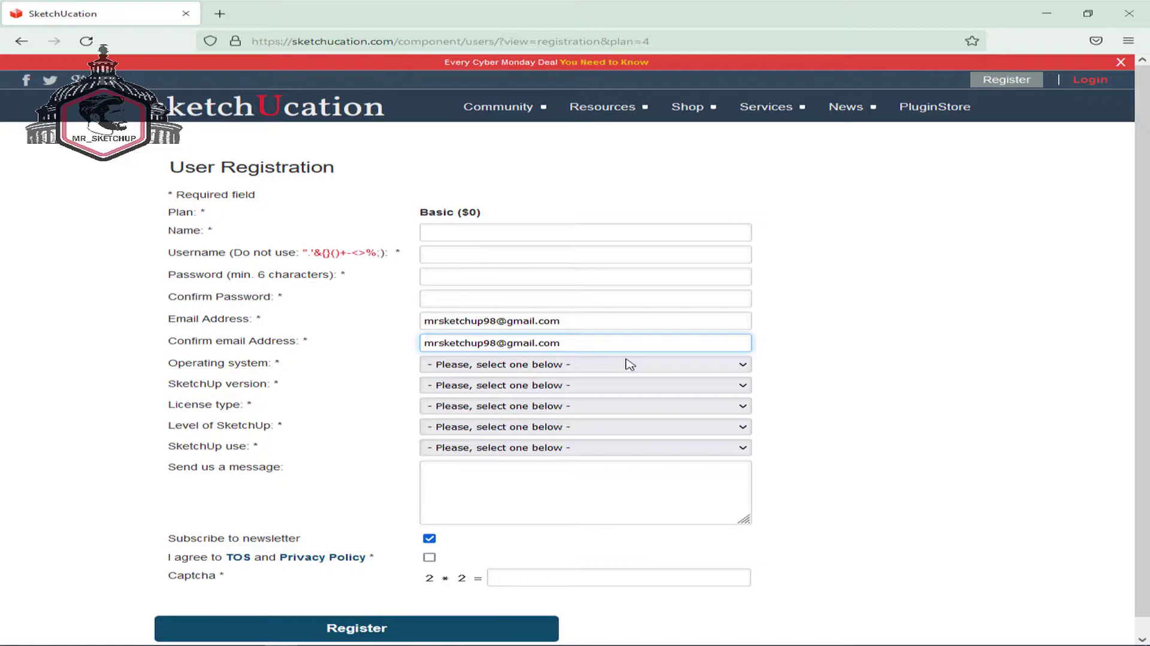
- Check the operating system, SketchUp version, licence type and use dropdowns, leaving them unchanged
{"action": "left_click", "coordinate": [742, 366]}
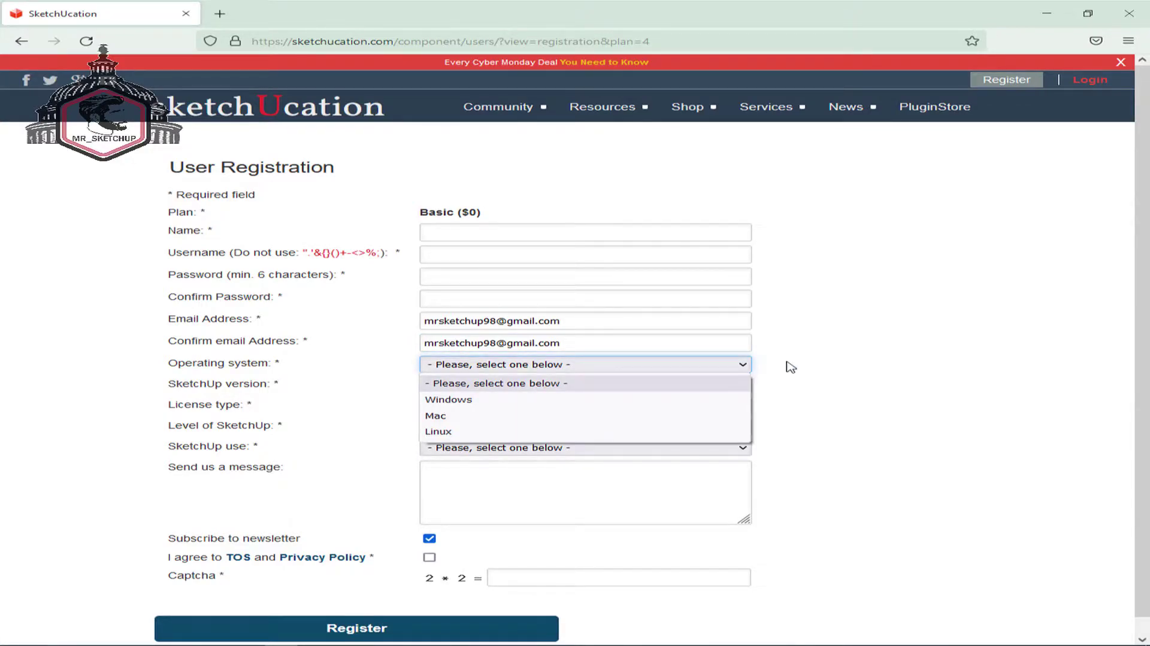
{"action": "left_click", "coordinate": [810, 367]}
{"action": "left_click", "coordinate": [738, 389]}
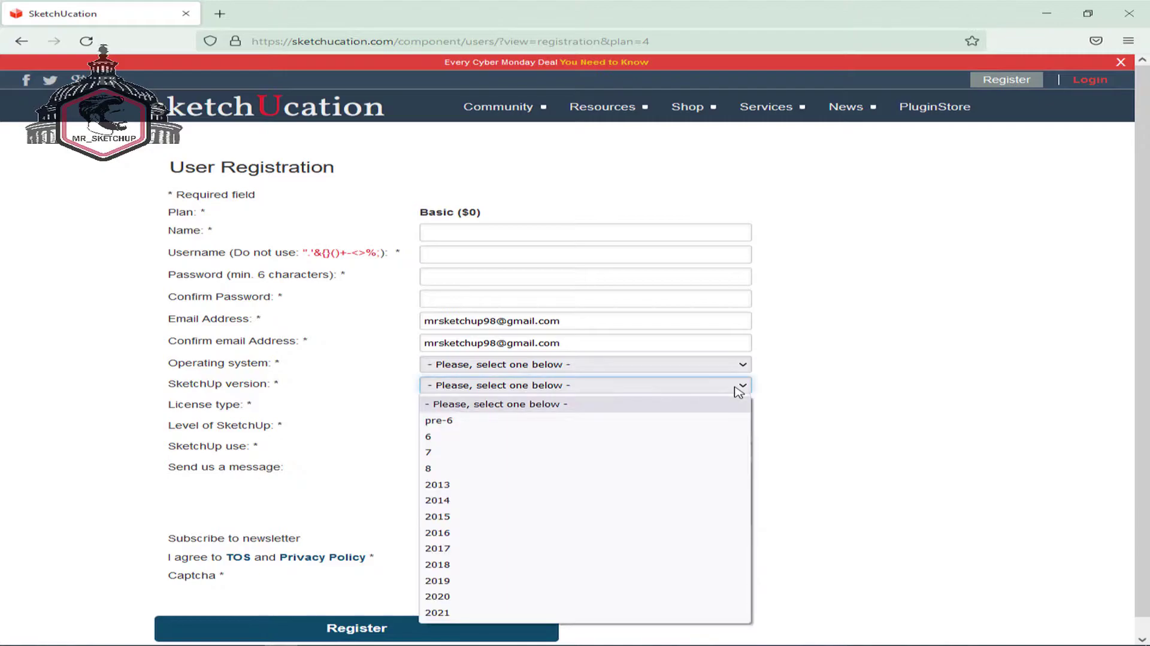
{"action": "left_click", "coordinate": [811, 381]}
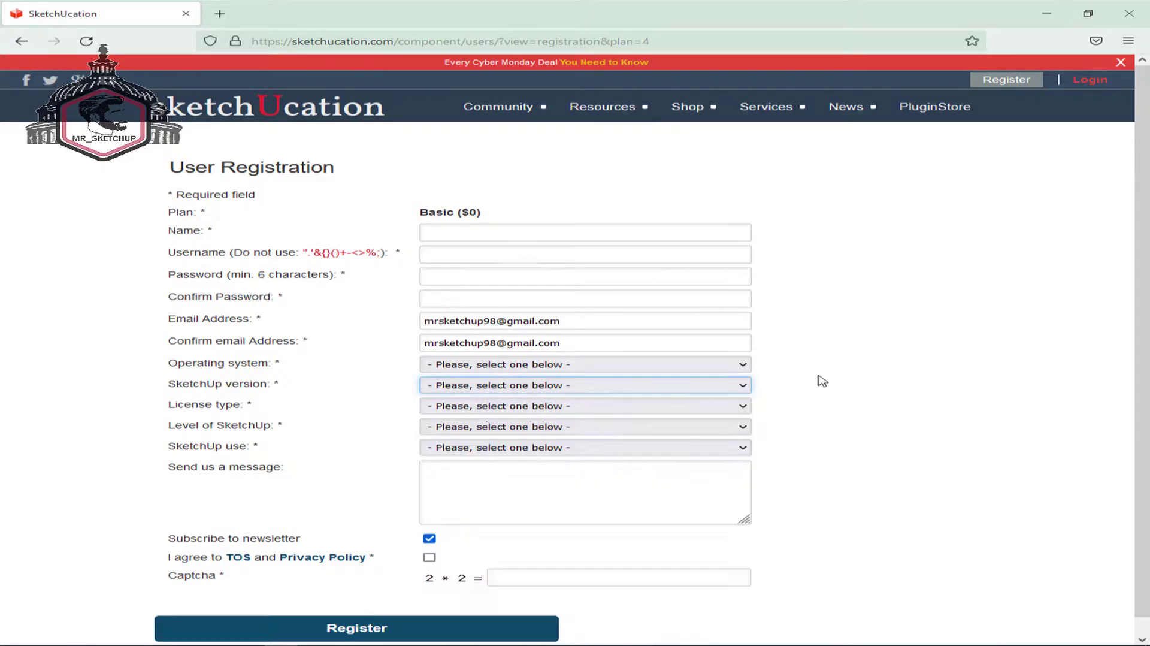
{"action": "left_click", "coordinate": [743, 409]}
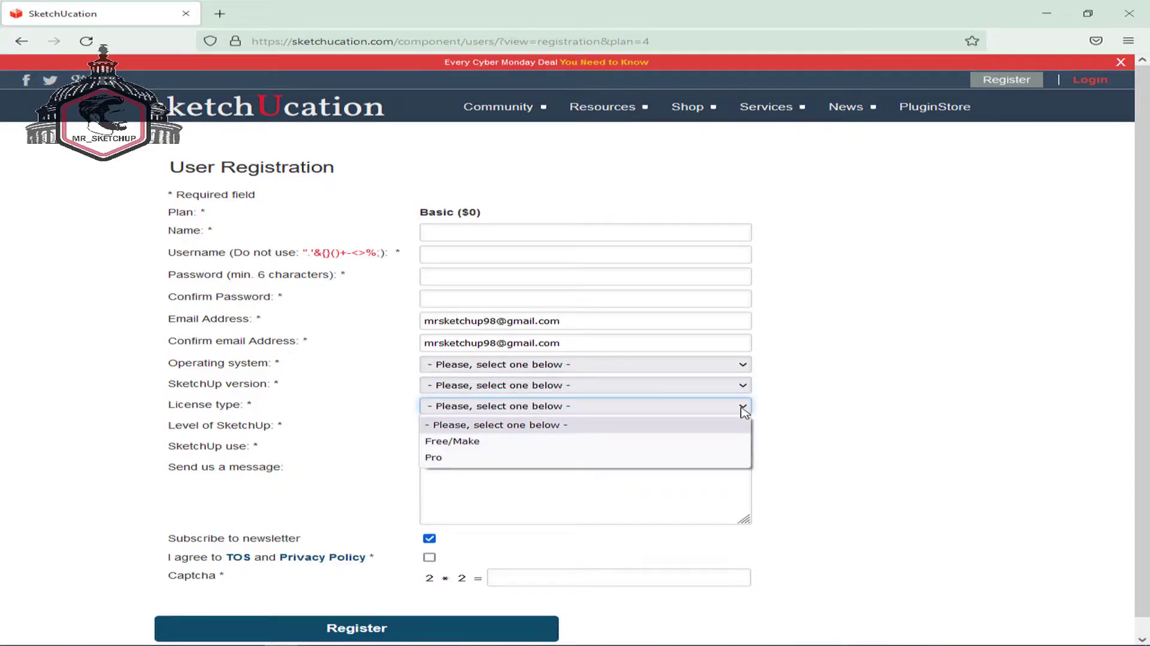
{"action": "left_click", "coordinate": [840, 413]}
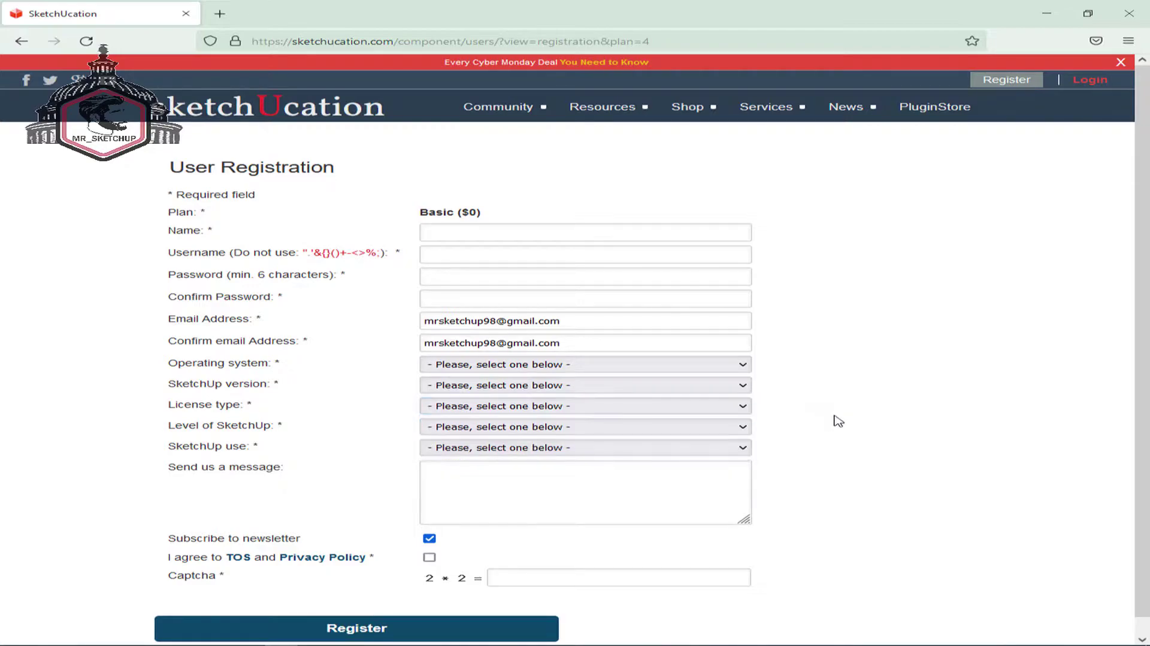
{"action": "left_click", "coordinate": [744, 446]}
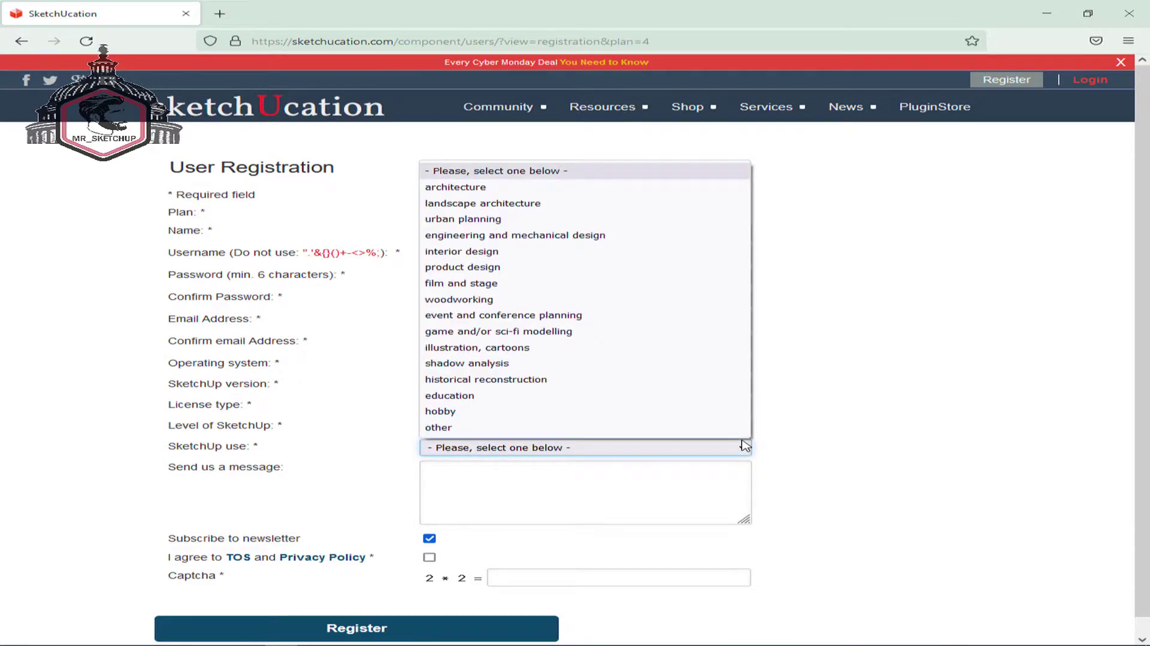
{"action": "left_click", "coordinate": [745, 446]}
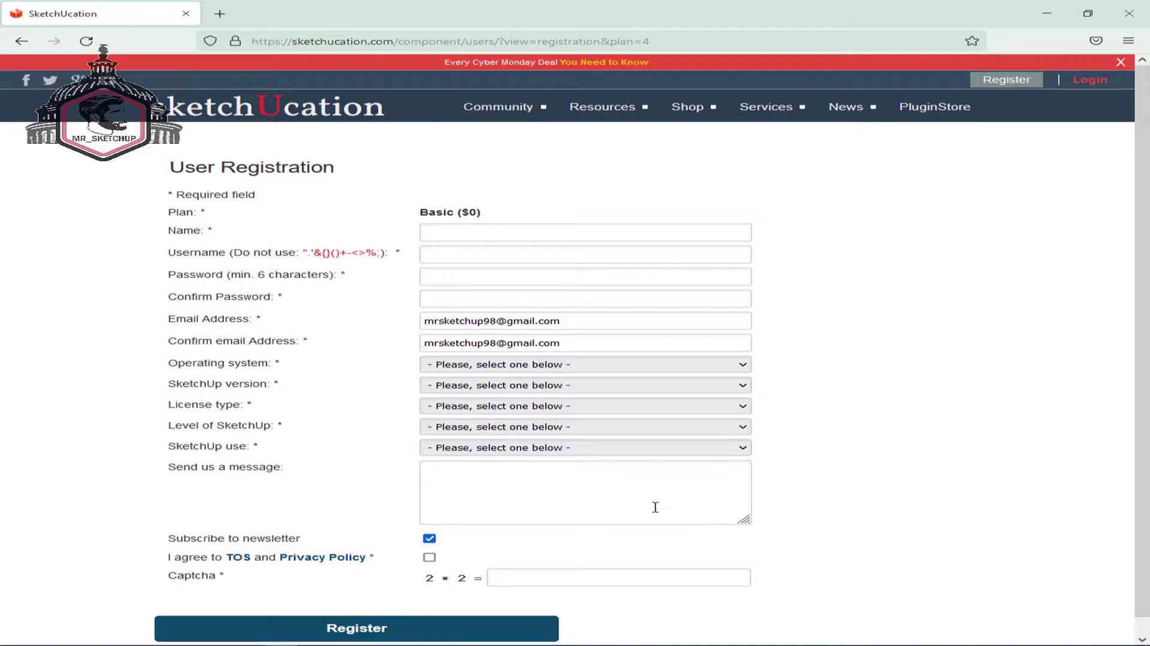
- Accept the TOS and Privacy Policy, answer the captcha with 4, and submit the form
{"action": "left_click", "coordinate": [429, 557]}
{"action": "left_click", "coordinate": [520, 577]}
{"action": "left_click", "coordinate": [850, 513]}
{"action": "scroll", "coordinate": [843, 487], "scroll_direction": "down", "scroll_amount": 1}
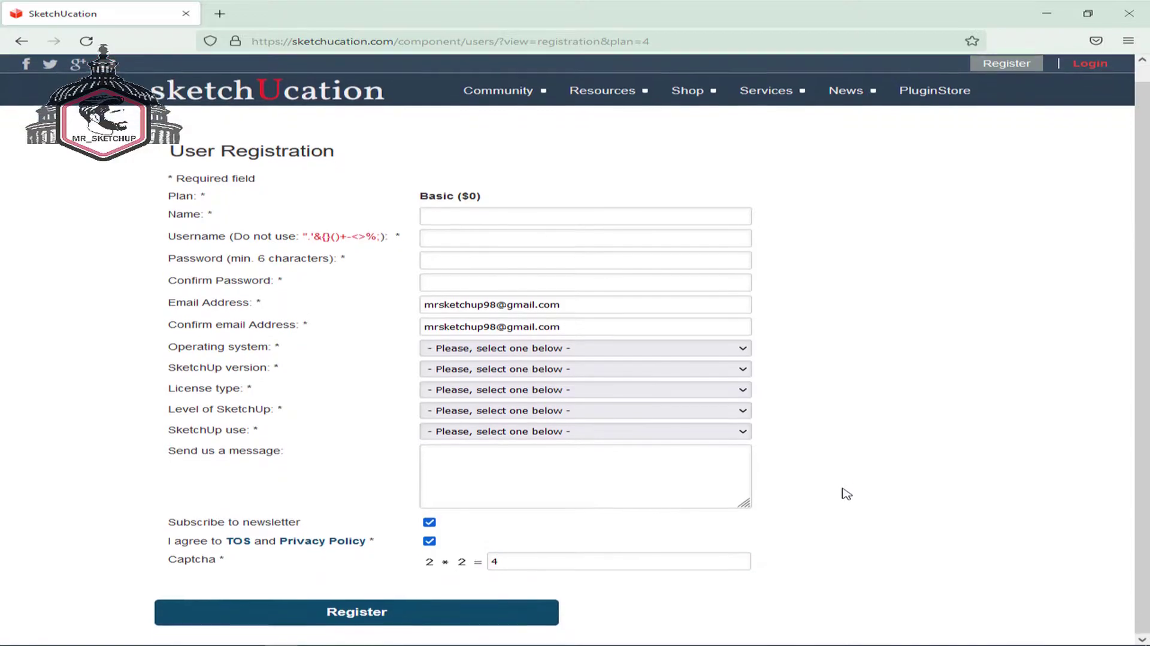
{"action": "left_click", "coordinate": [522, 615]}
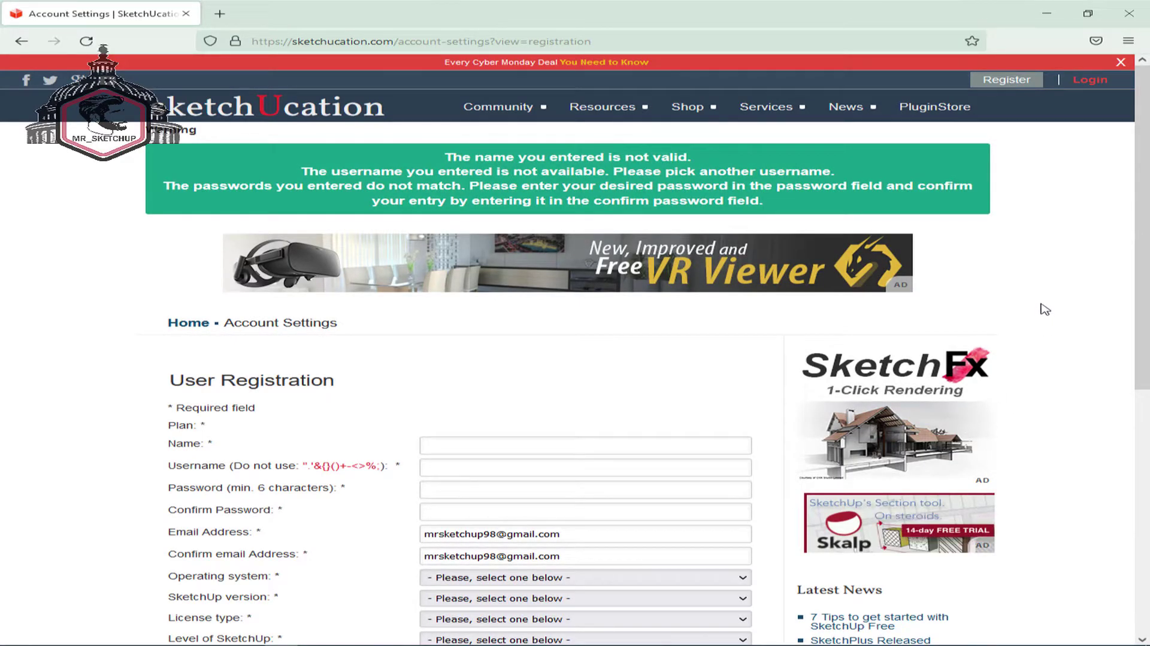
- Log in to SketchUcation with the account username and password, retyping a mistyped password
{"action": "left_click", "coordinate": [1098, 80]}
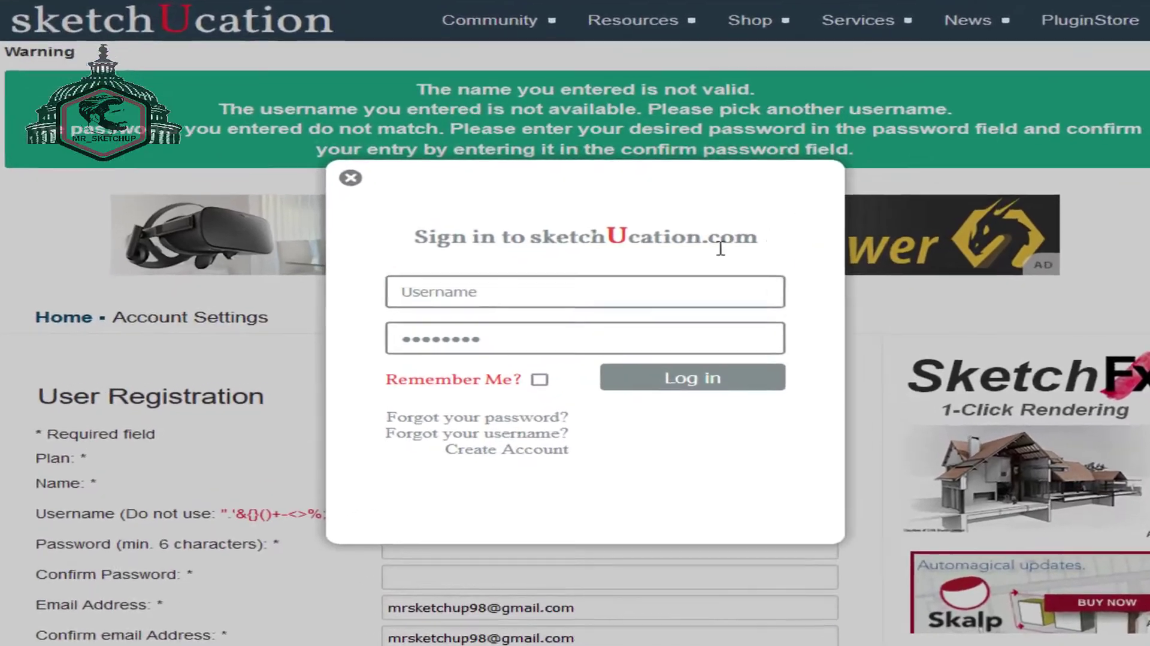
{"action": "left_click", "coordinate": [559, 306]}
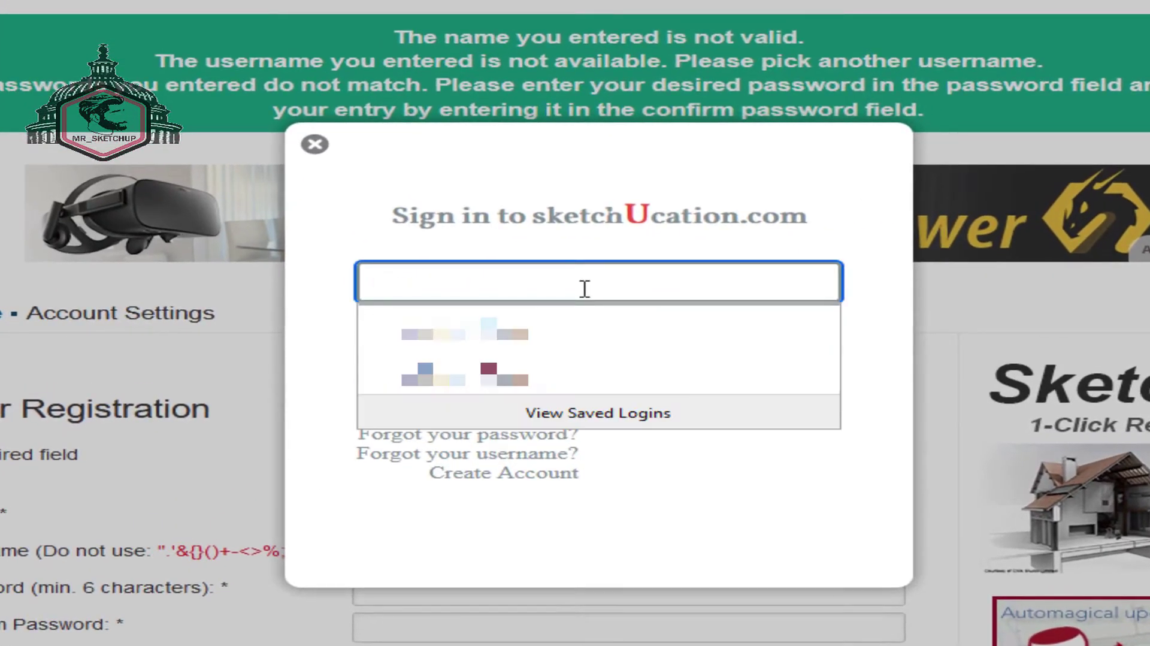
{"action": "type", "text": "mostaf"}
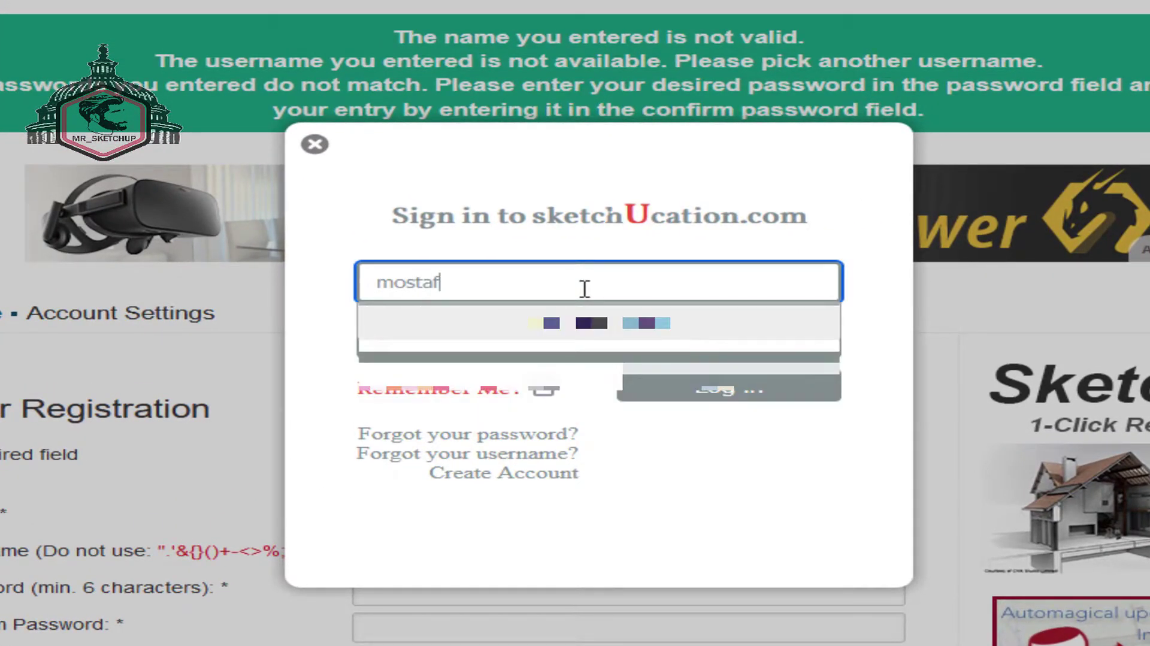
{"action": "type", "text": "a98"}
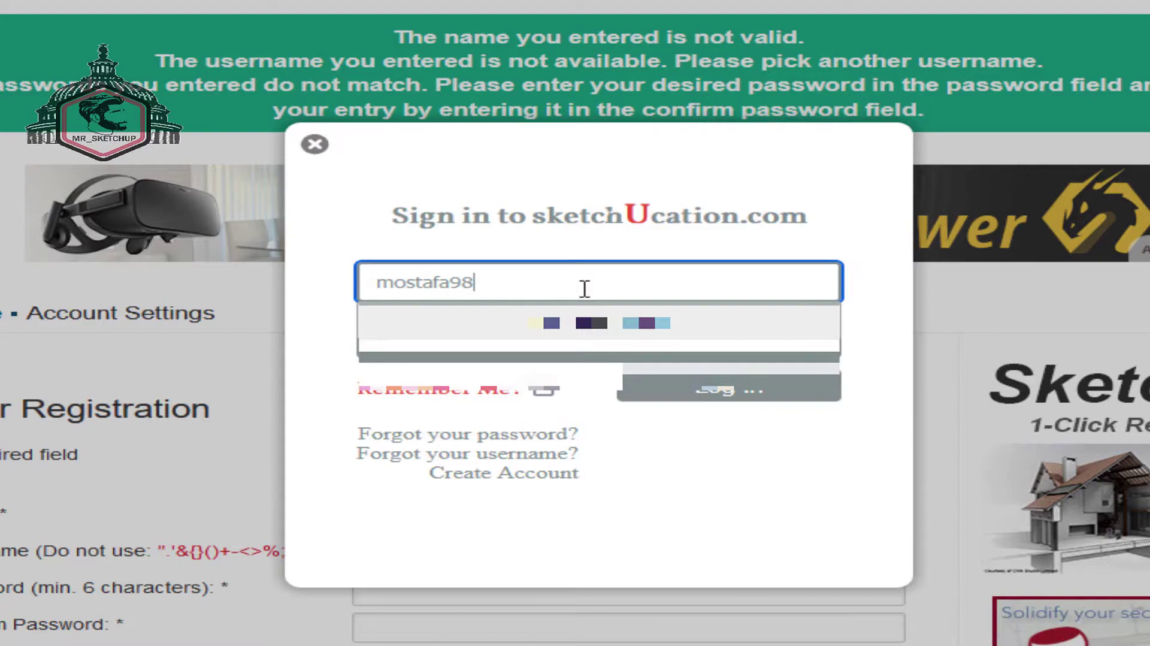
{"action": "left_click", "coordinate": [622, 353]}
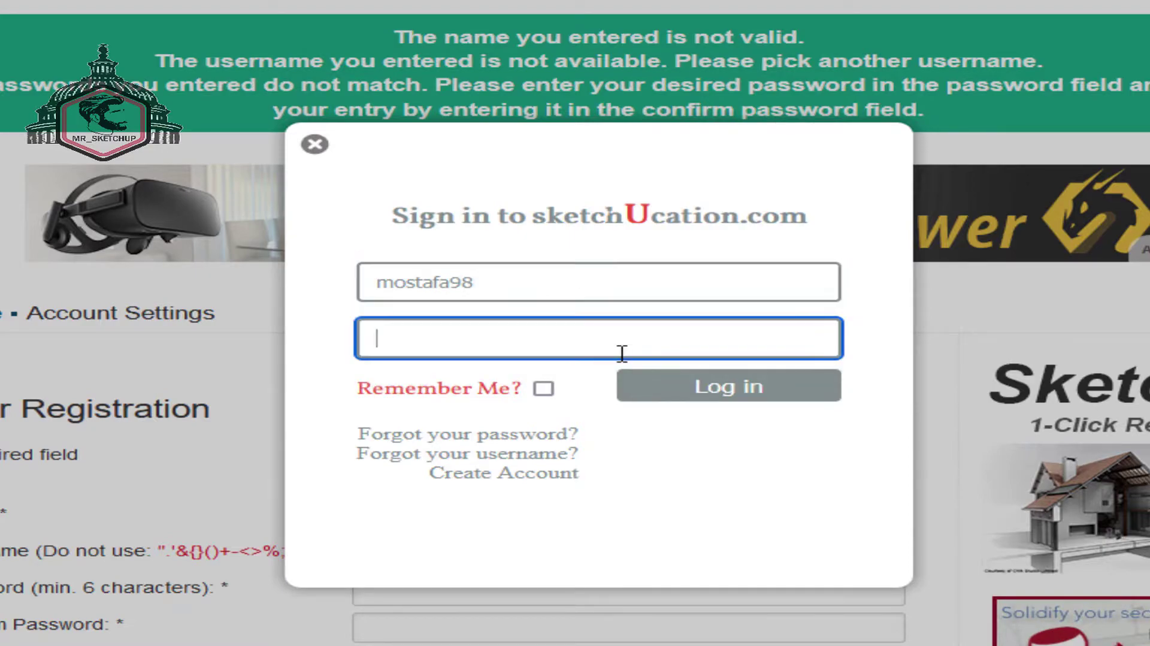
{"action": "type", "text": "••••••••••••"}
{"action": "key", "text": "BackSpace"}
{"action": "key", "text": "BackSpace"}
{"action": "key", "text": "BackSpace"}
{"action": "key", "text": "BackSpace"}
{"action": "key", "text": "BackSpace"}
{"action": "key", "text": "BackSpace"}
{"action": "key", "text": "BackSpace"}
{"action": "key", "text": "BackSpace"}
{"action": "key", "text": "BackSpace"}
{"action": "key", "text": "BackSpace"}
{"action": "key", "text": "BackSpace"}
{"action": "key", "text": "BackSpace"}
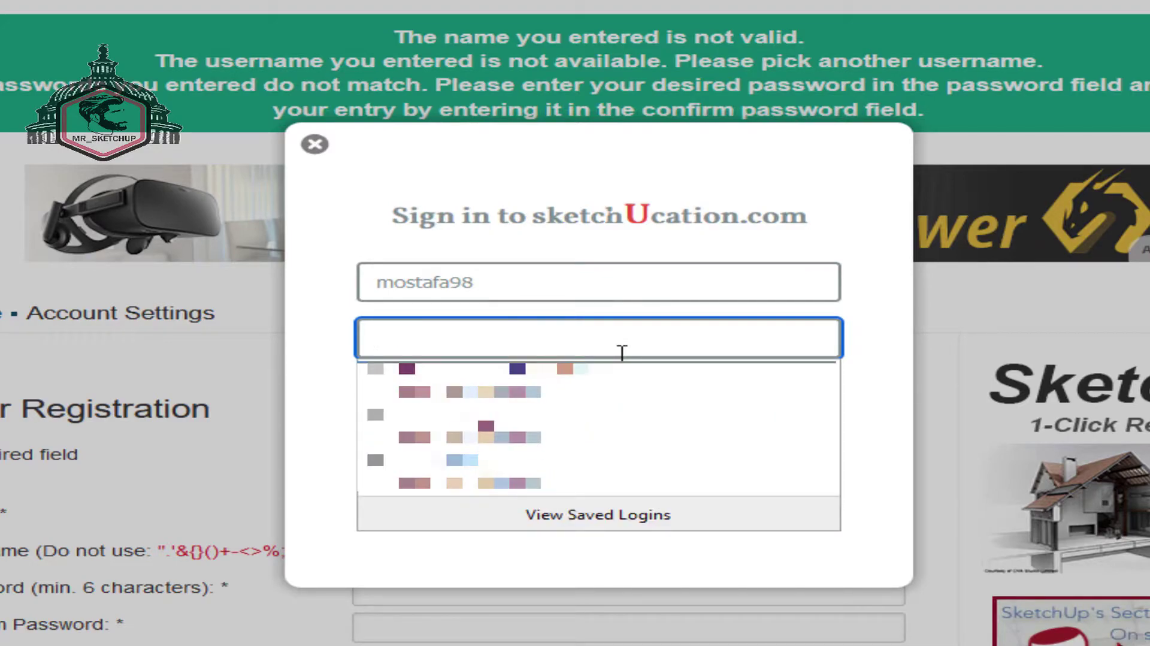
{"action": "type", "text": "•••••••"}
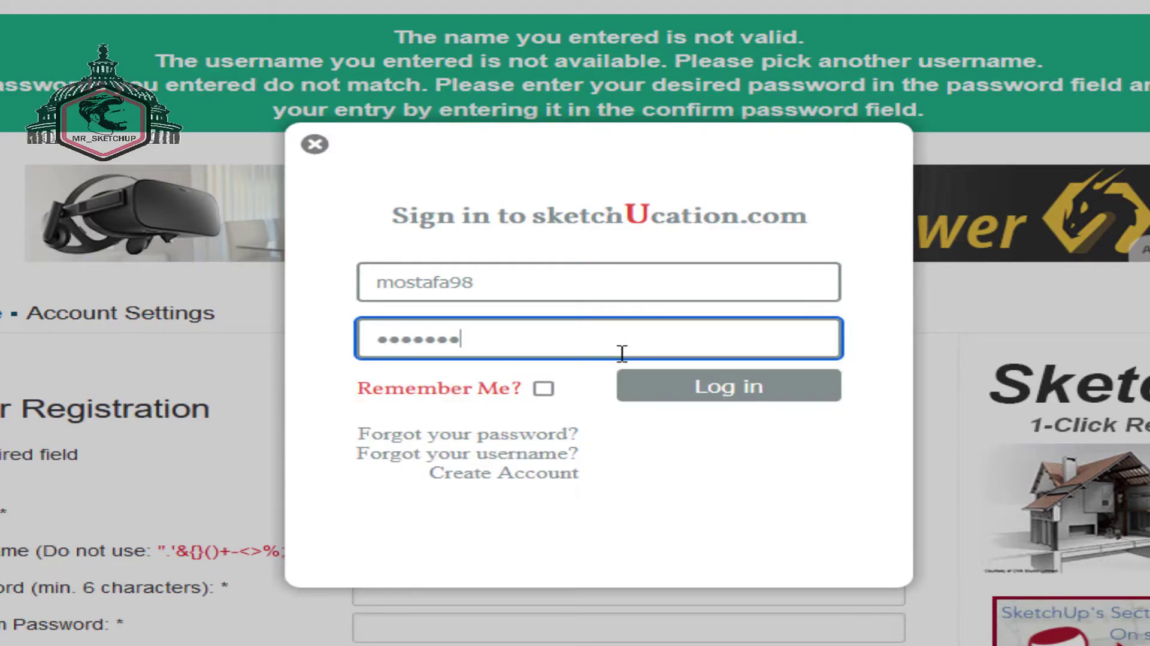
{"action": "type", "text": "••••••"}
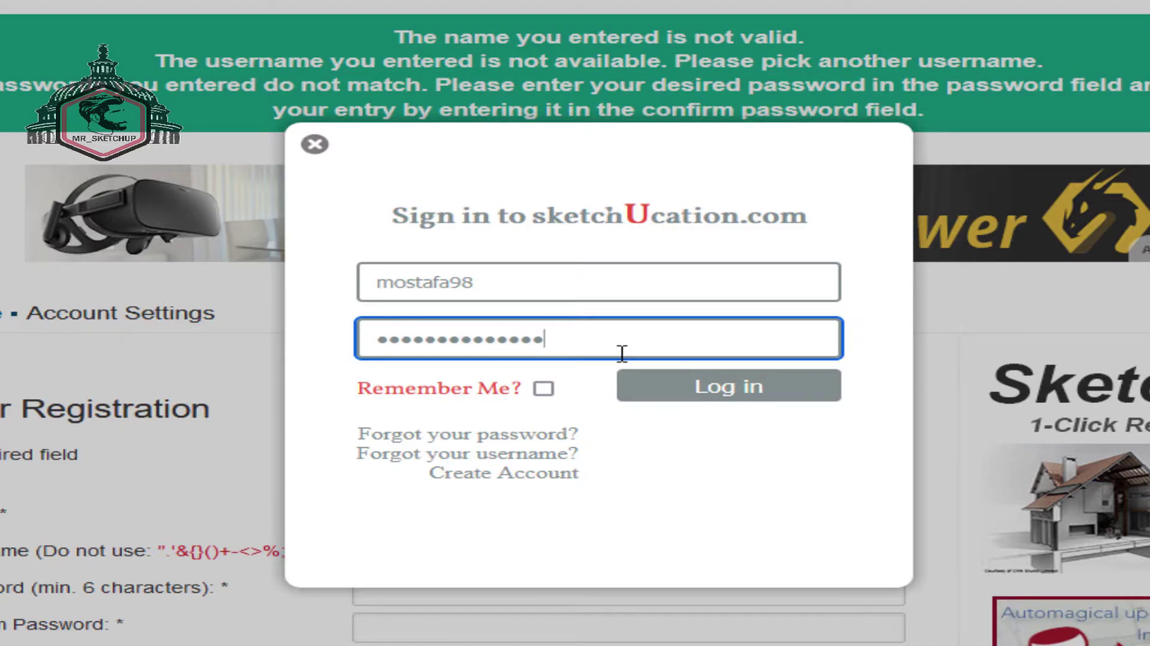
{"action": "left_click", "coordinate": [682, 389]}
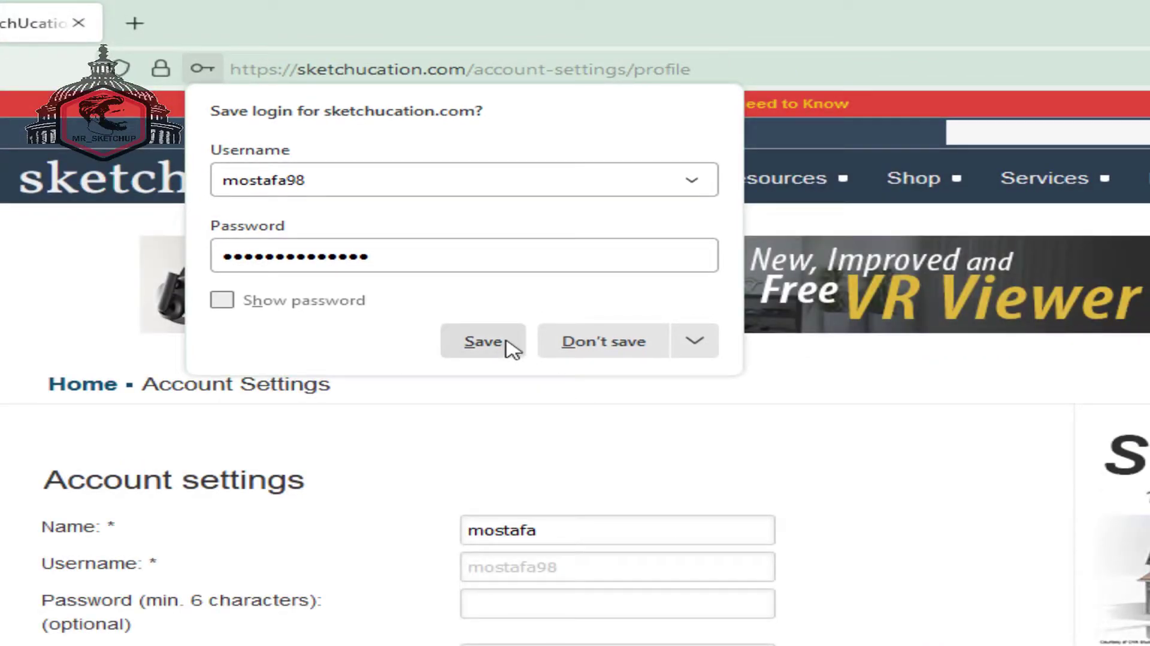
- Save the SketchUcation login in Firefox and search the PluginStore for 'libfredo'
{"action": "left_click", "coordinate": [483, 341]}
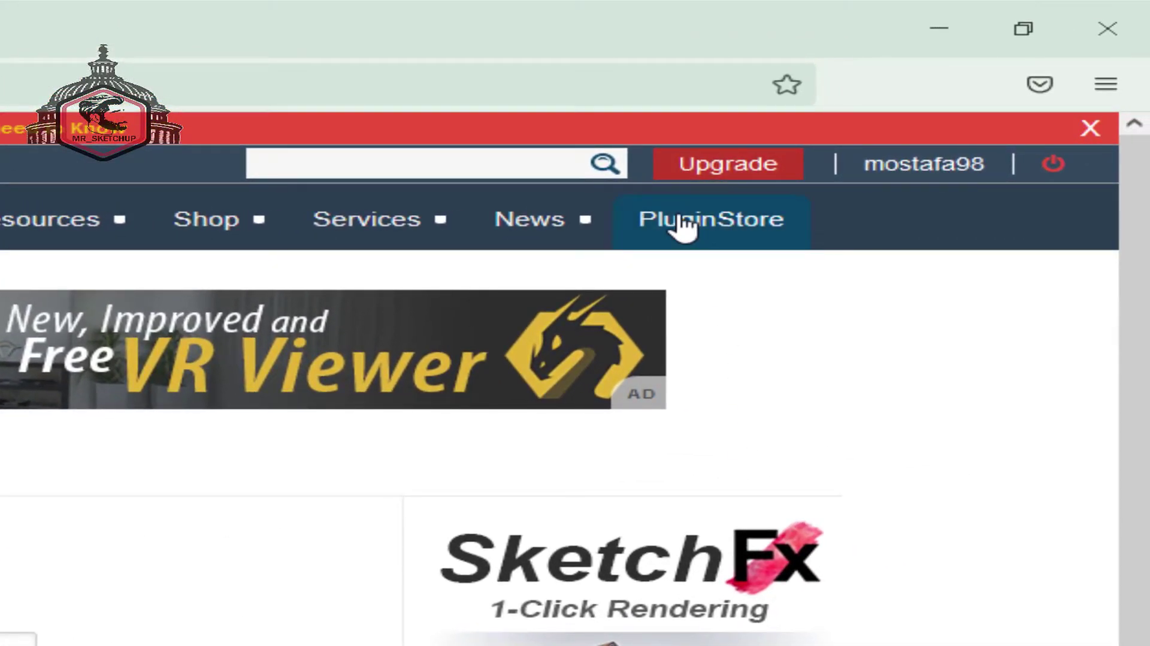
{"action": "left_click", "coordinate": [684, 227]}
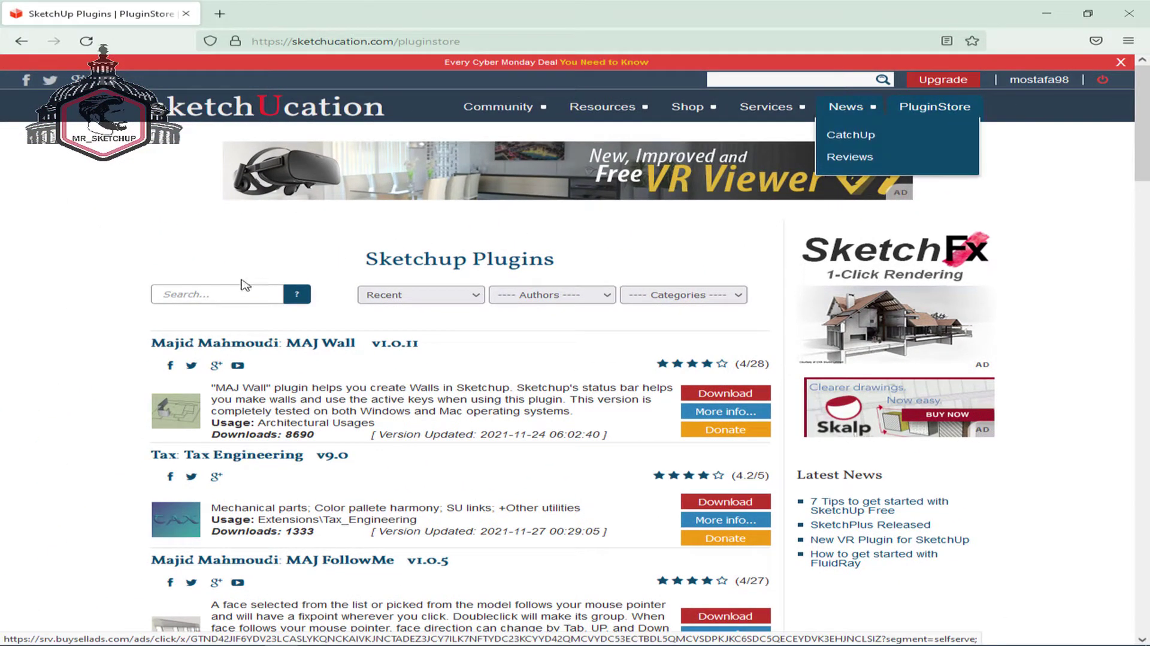
{"action": "left_click", "coordinate": [194, 296]}
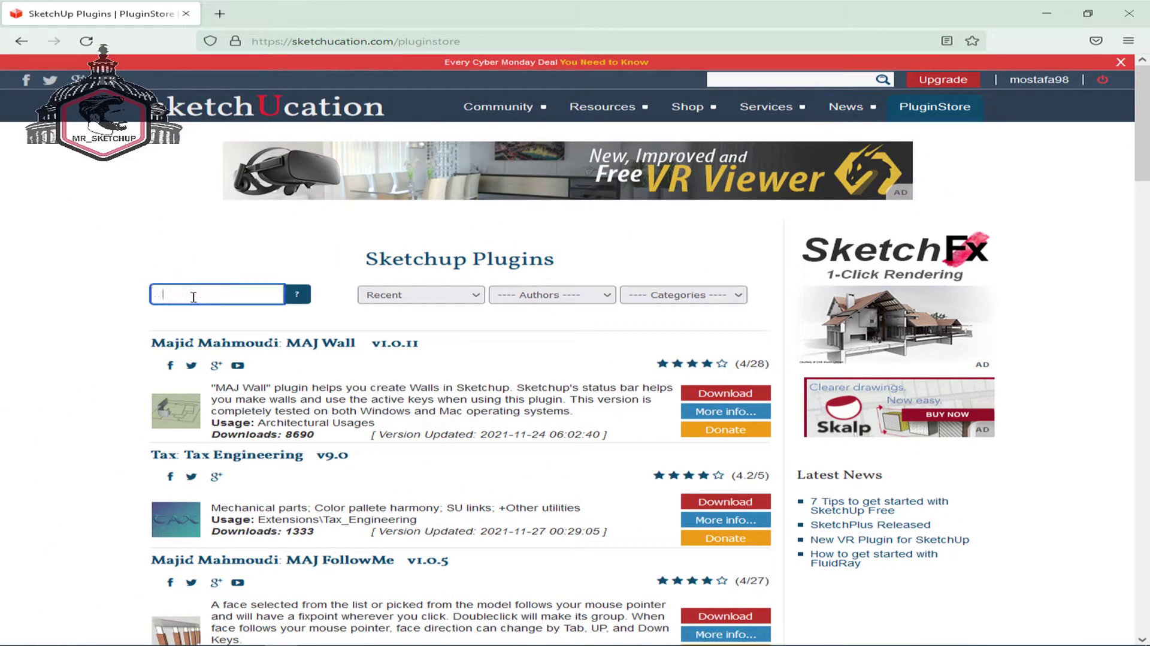
{"action": "type", "text": "li"}
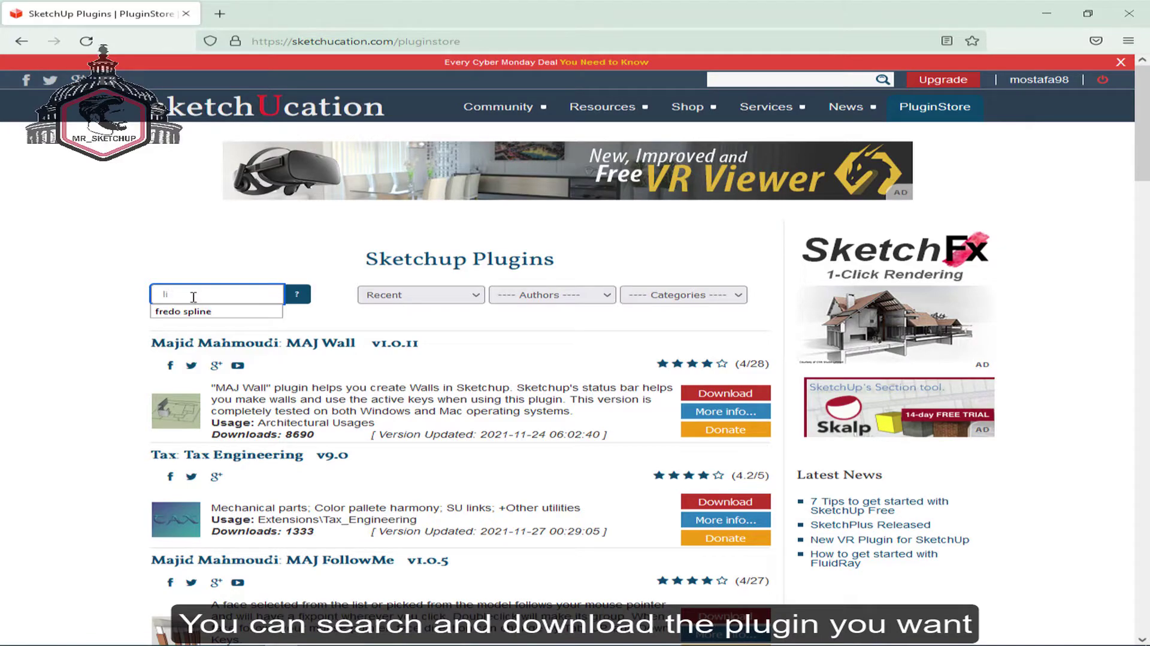
{"action": "type", "text": "bfr"}
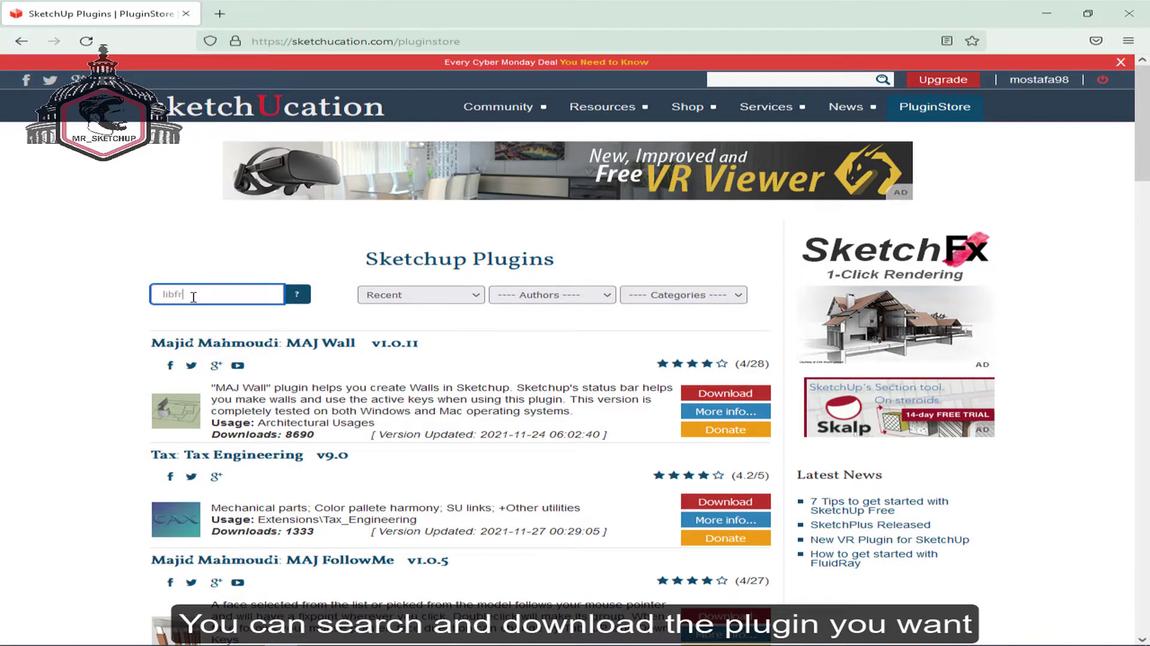
{"action": "type", "text": "e"}
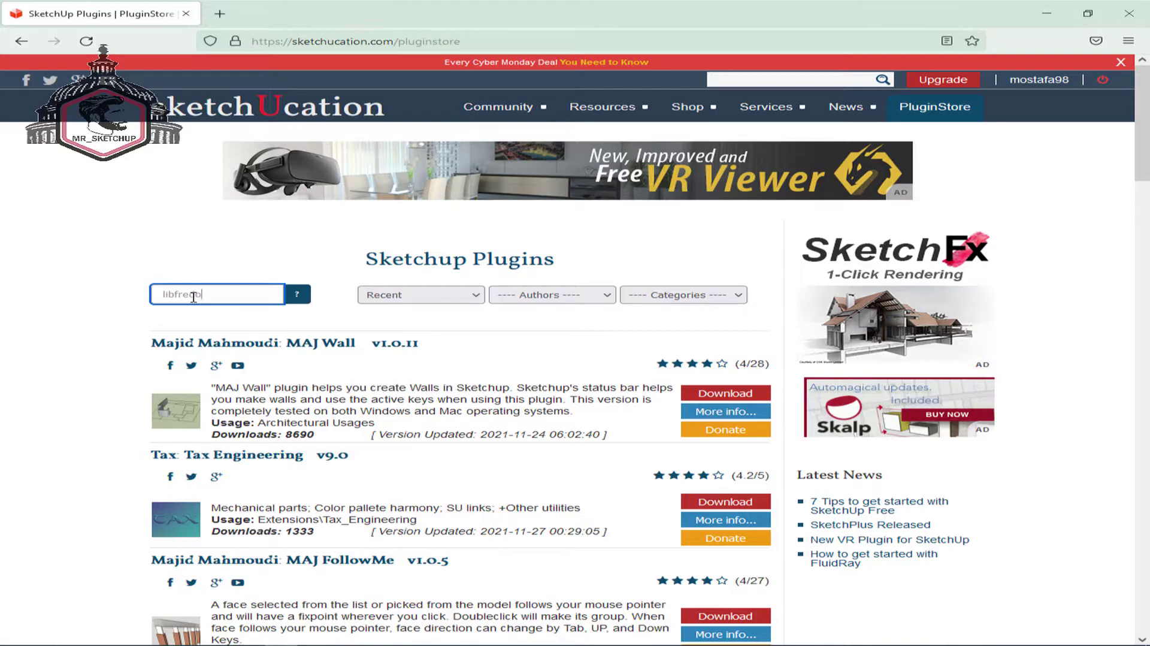
{"action": "type", "text": "do"}
{"action": "key", "text": "Return"}
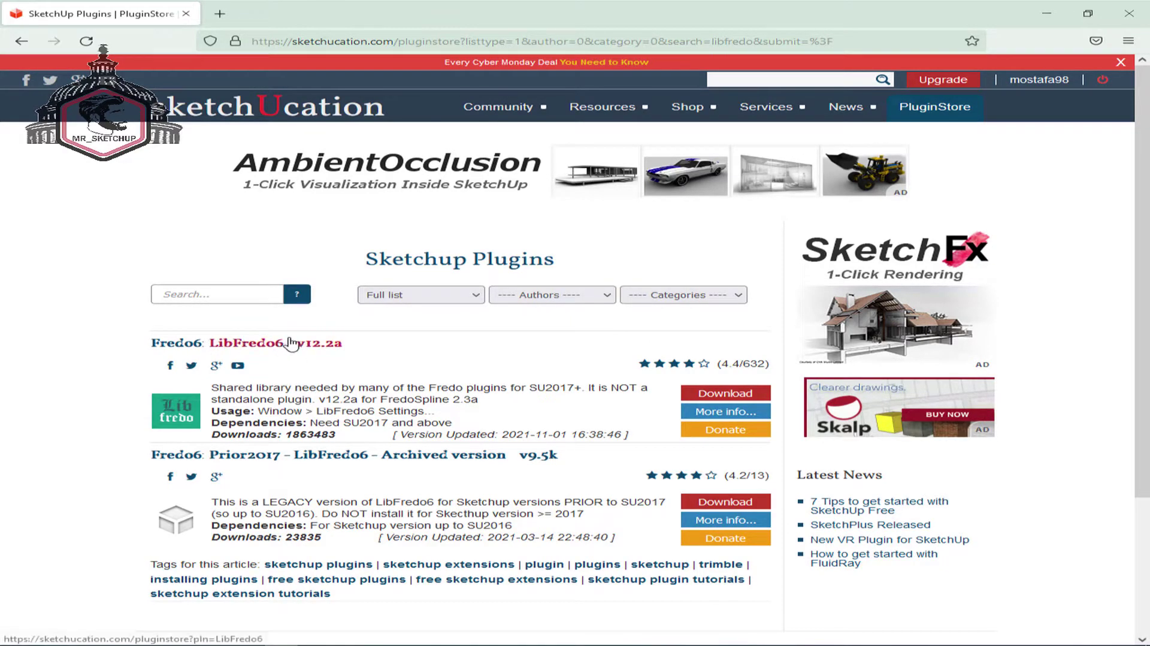
- Download LibFredo6 v12.2a, saving LibFredo6_v12.2a.rbz to disk rather than opening it
{"action": "left_click", "coordinate": [288, 345]}
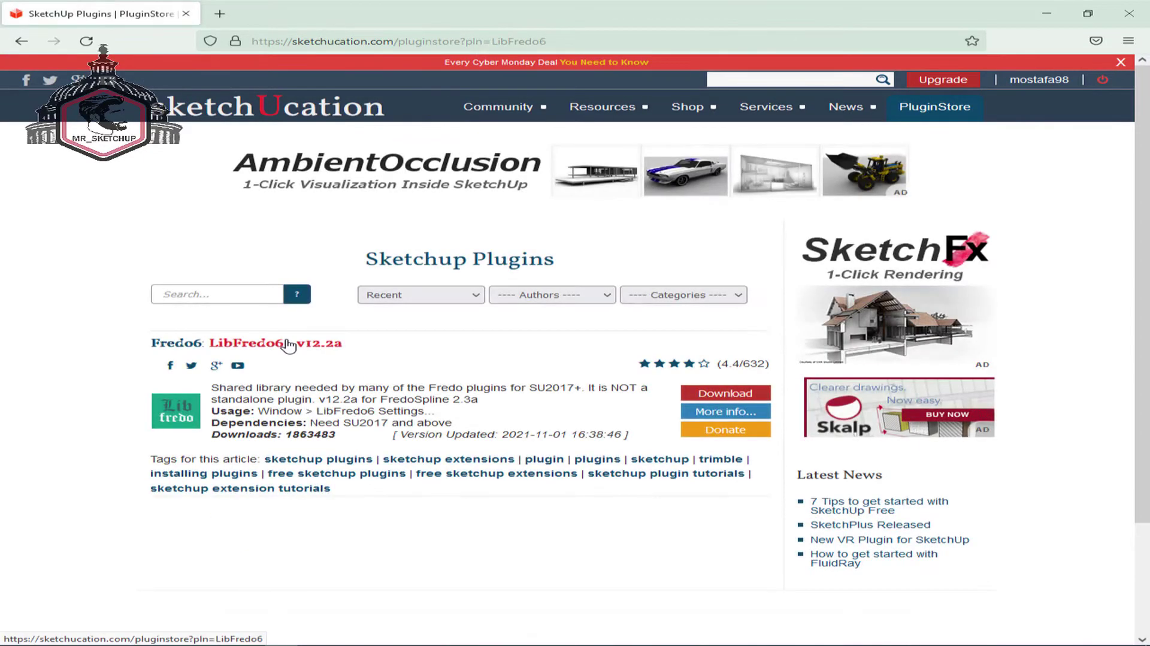
{"action": "scroll", "coordinate": [548, 329], "scroll_direction": "down", "scroll_amount": 2}
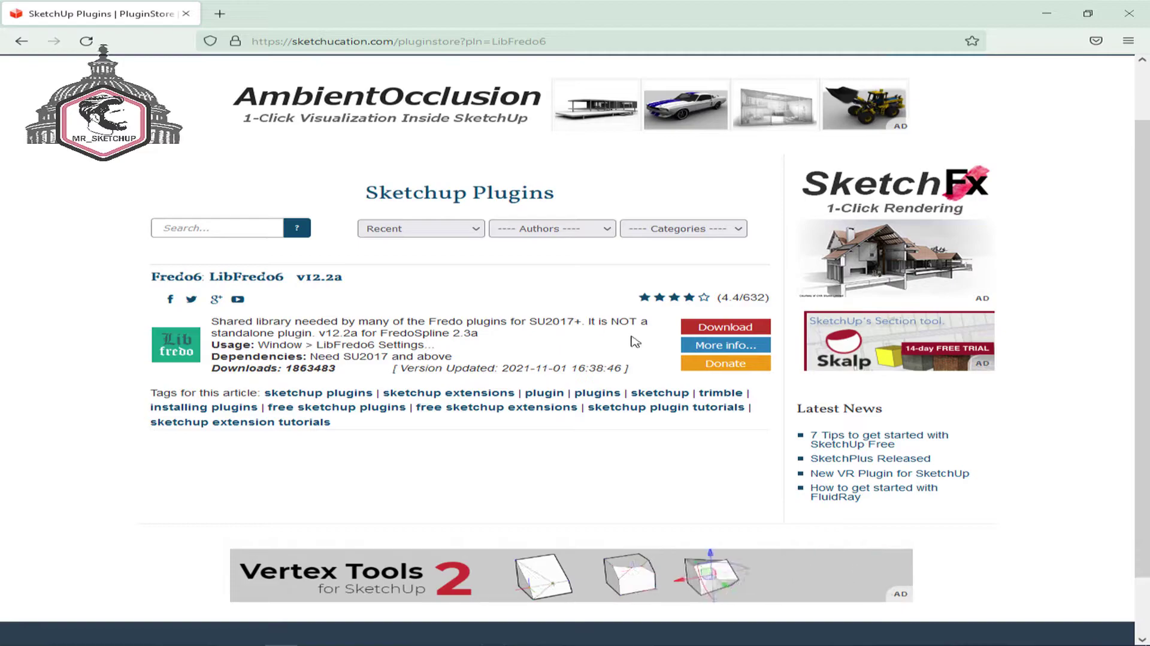
{"action": "left_click", "coordinate": [695, 346]}
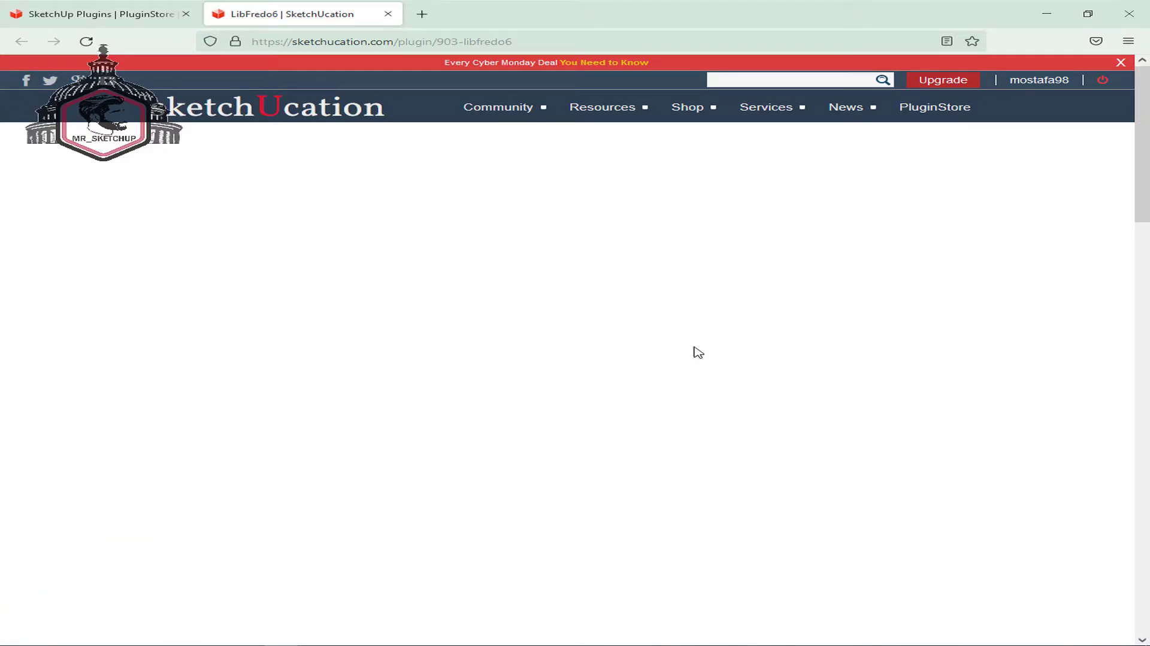
{"action": "left_click", "coordinate": [160, 12]}
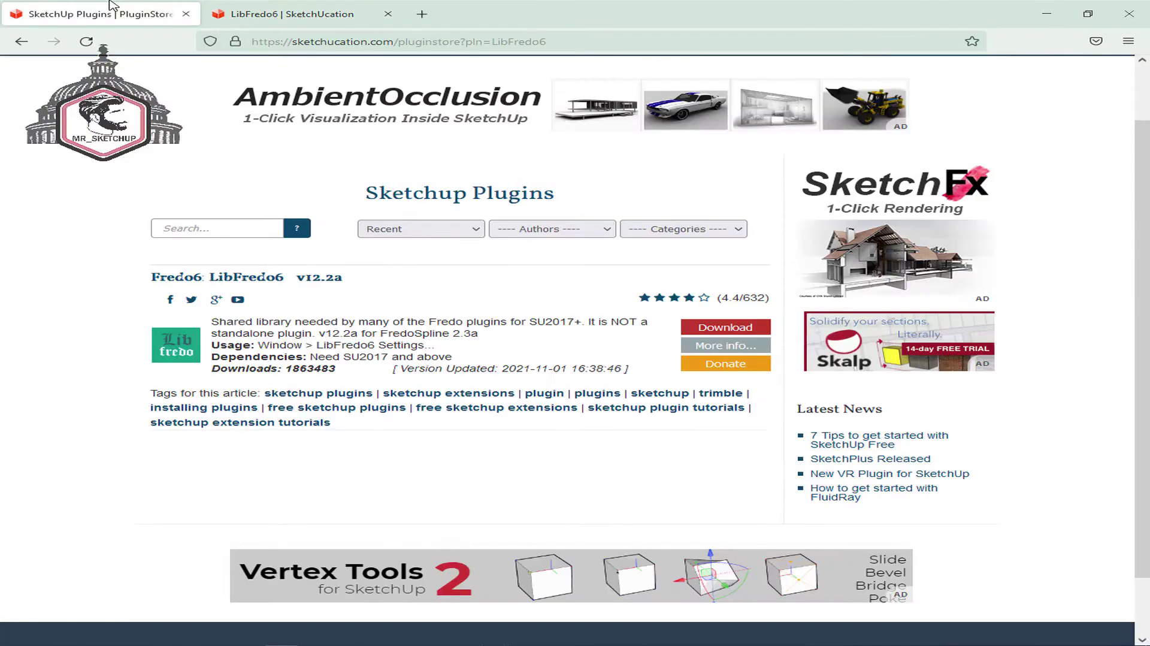
{"action": "left_click", "coordinate": [753, 330]}
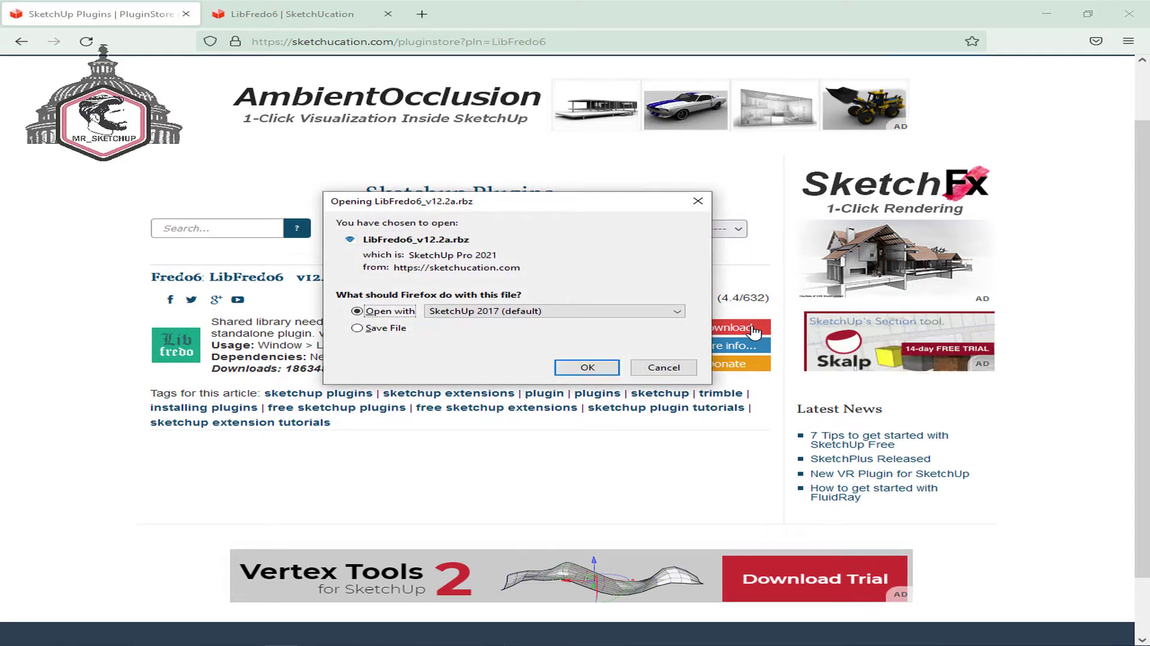
{"action": "left_click", "coordinate": [357, 329]}
{"action": "left_click", "coordinate": [587, 367]}
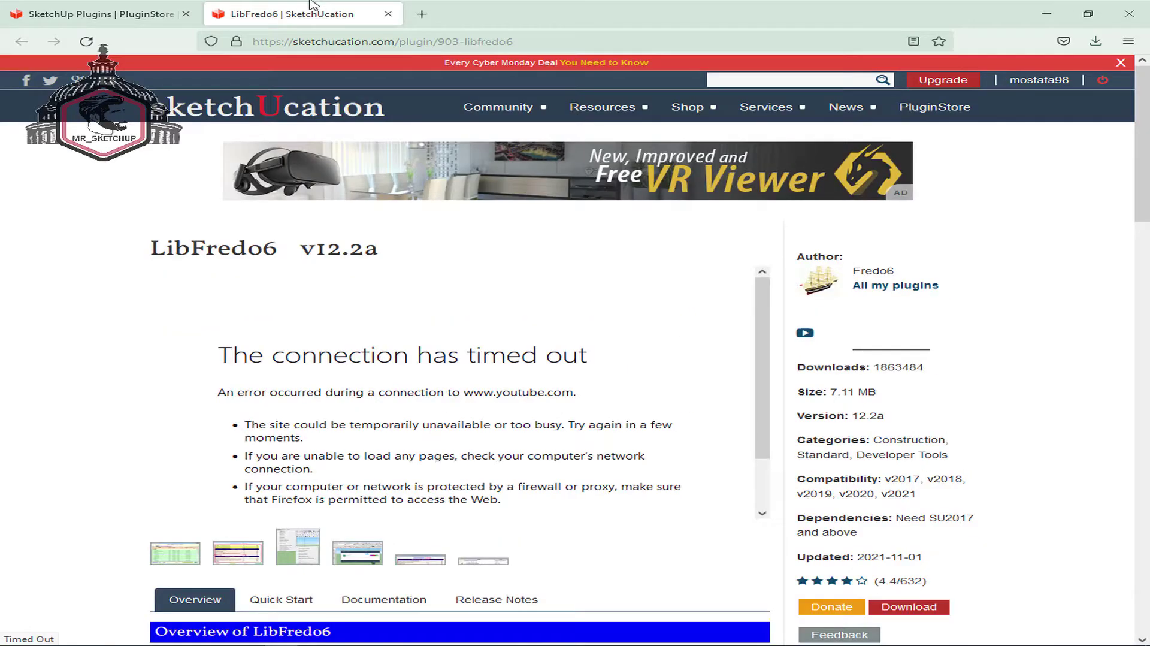
- Read through the LibFredo6 v12.2a overview: 7.11 MB, compatible with SketchUp 2017–2021
{"action": "left_click", "coordinate": [312, 13]}
{"action": "scroll", "coordinate": [710, 350], "scroll_direction": "down", "scroll_amount": 2}
{"action": "scroll", "coordinate": [779, 395], "scroll_direction": "down", "scroll_amount": 5}
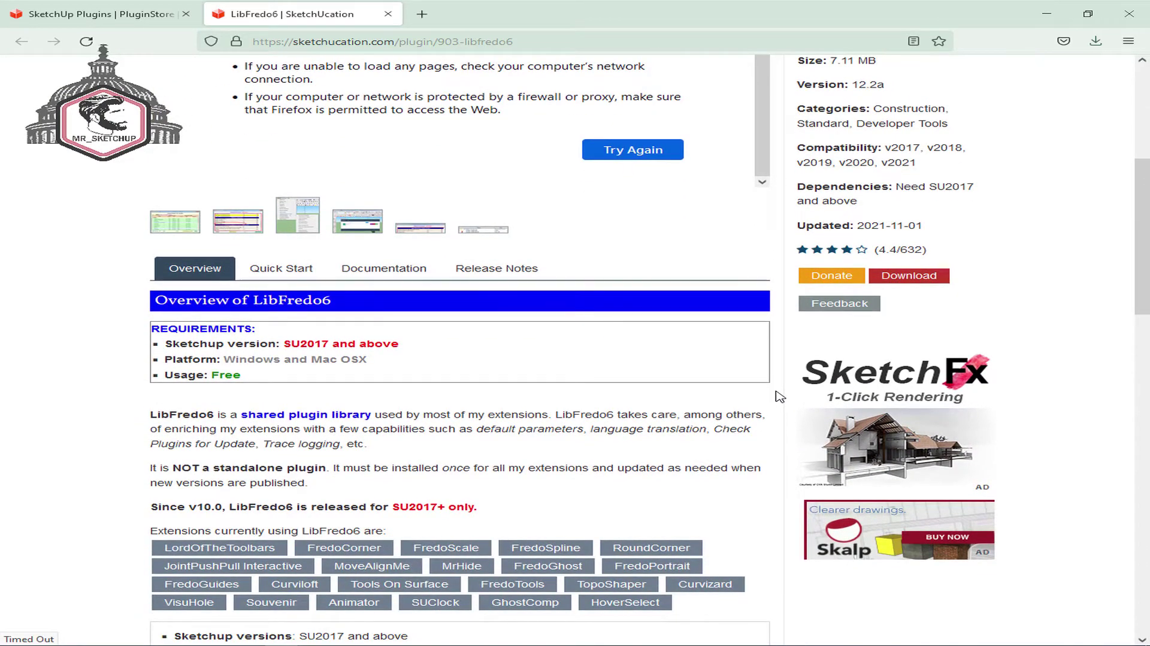
{"action": "scroll", "coordinate": [779, 396], "scroll_direction": "down", "scroll_amount": 2}
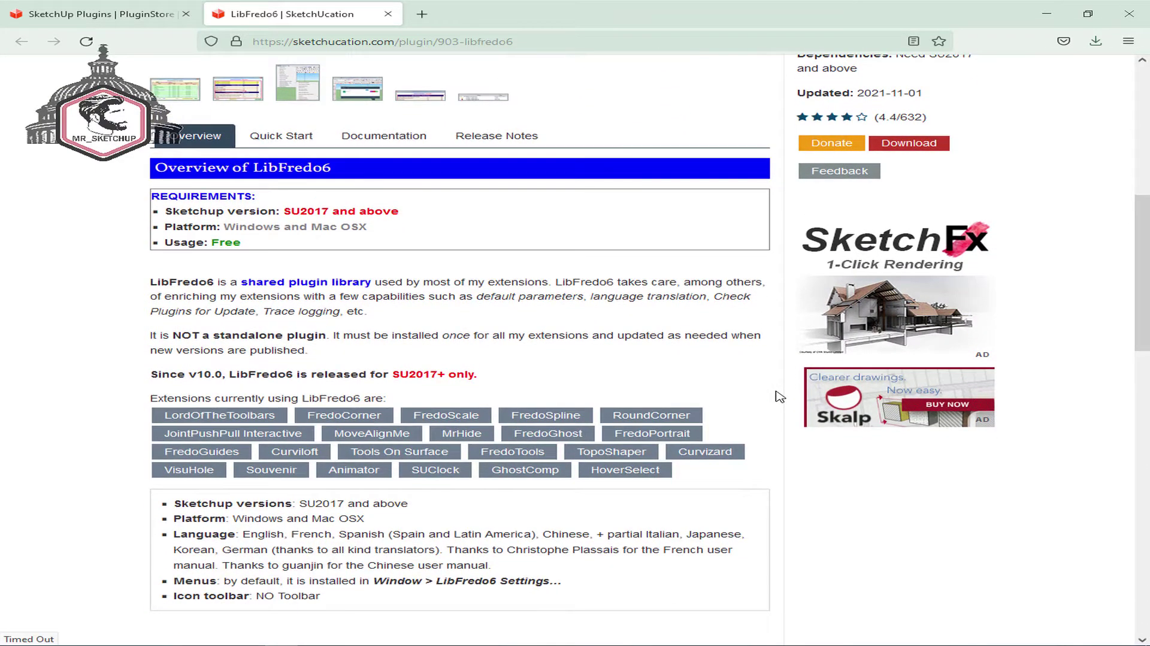
{"action": "scroll", "coordinate": [779, 396], "scroll_direction": "down", "scroll_amount": 1}
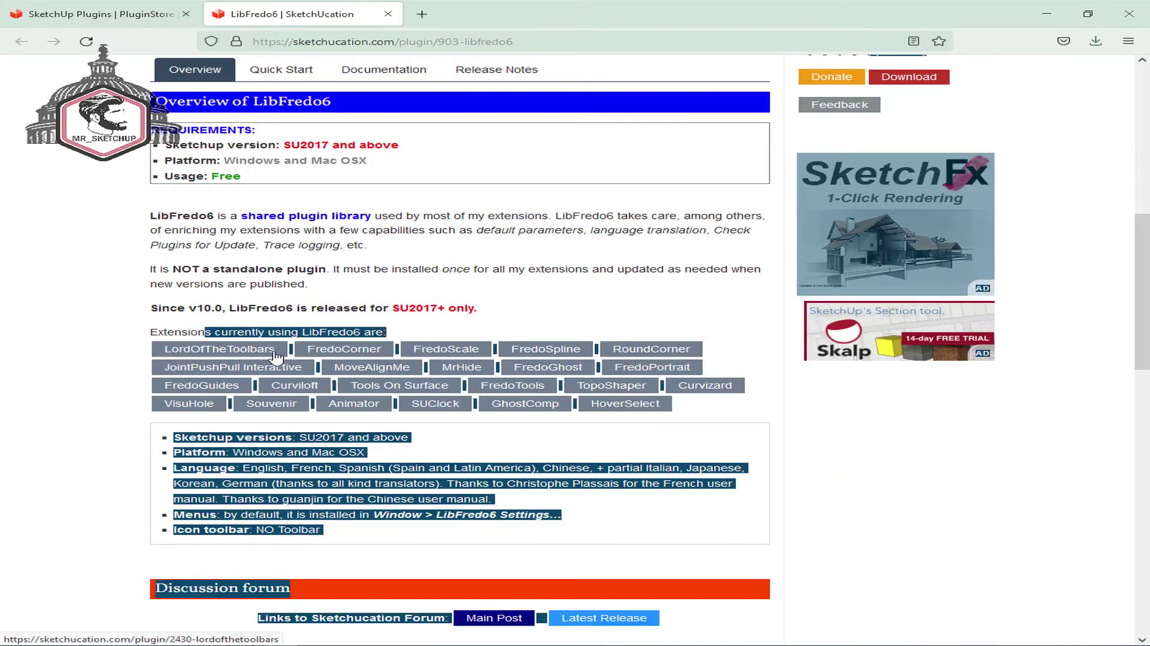
{"action": "scroll", "coordinate": [827, 449], "scroll_direction": "up", "scroll_amount": 7}
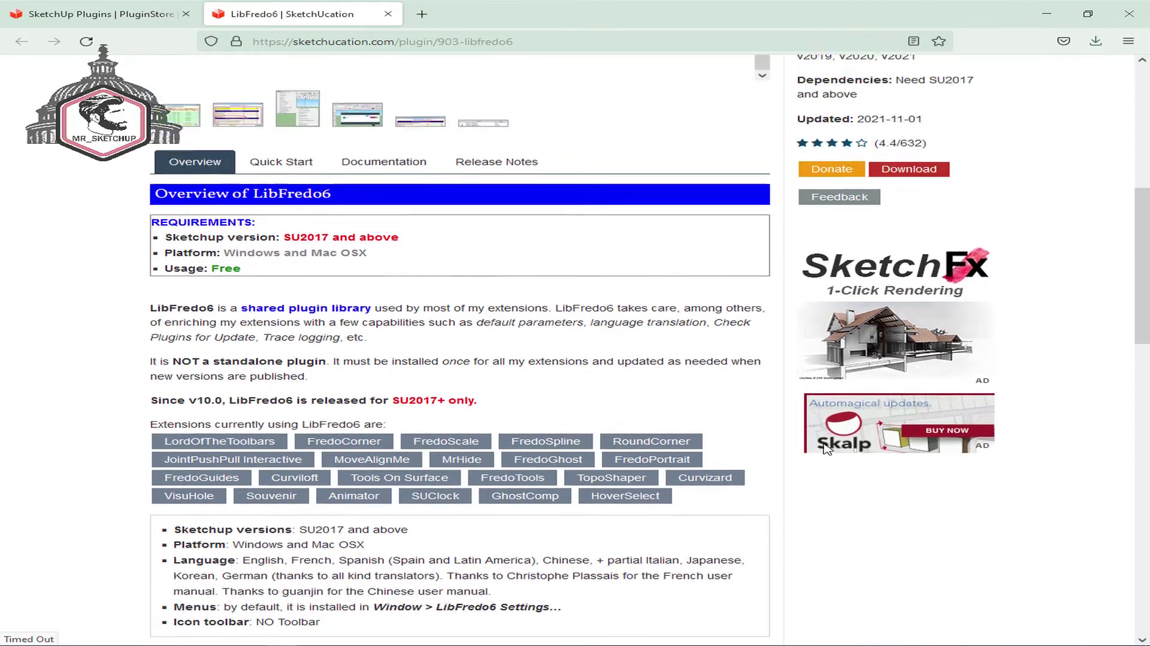
{"action": "scroll", "coordinate": [1042, 377], "scroll_direction": "up", "scroll_amount": 1}
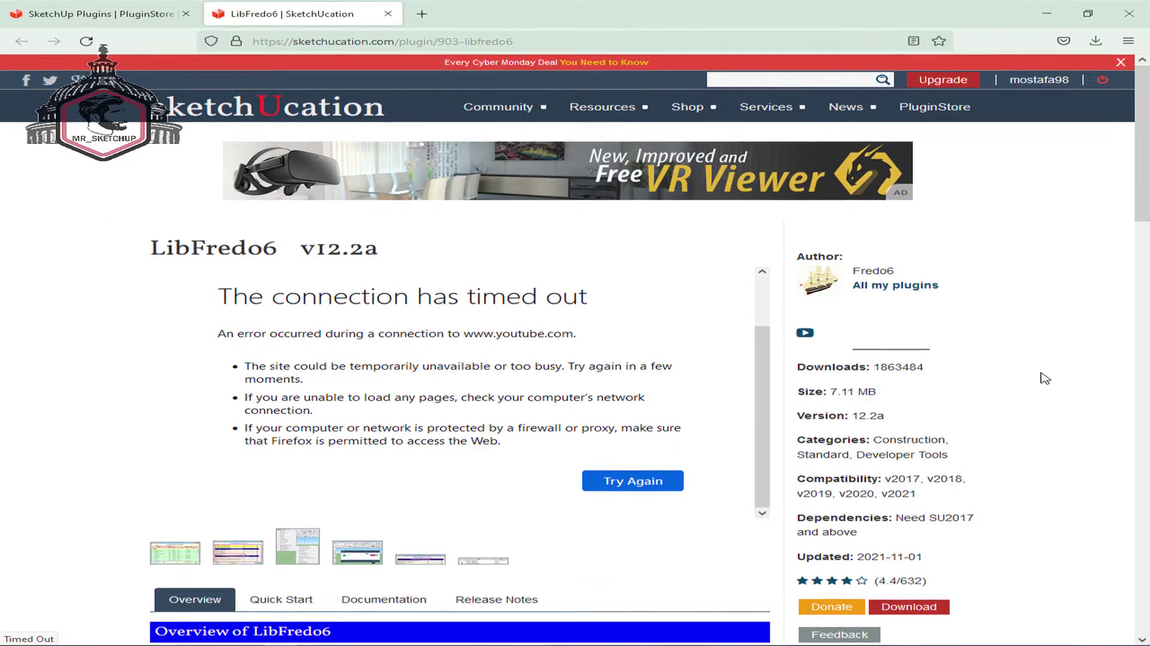
{"action": "scroll", "coordinate": [1045, 378], "scroll_direction": "down", "scroll_amount": 3}
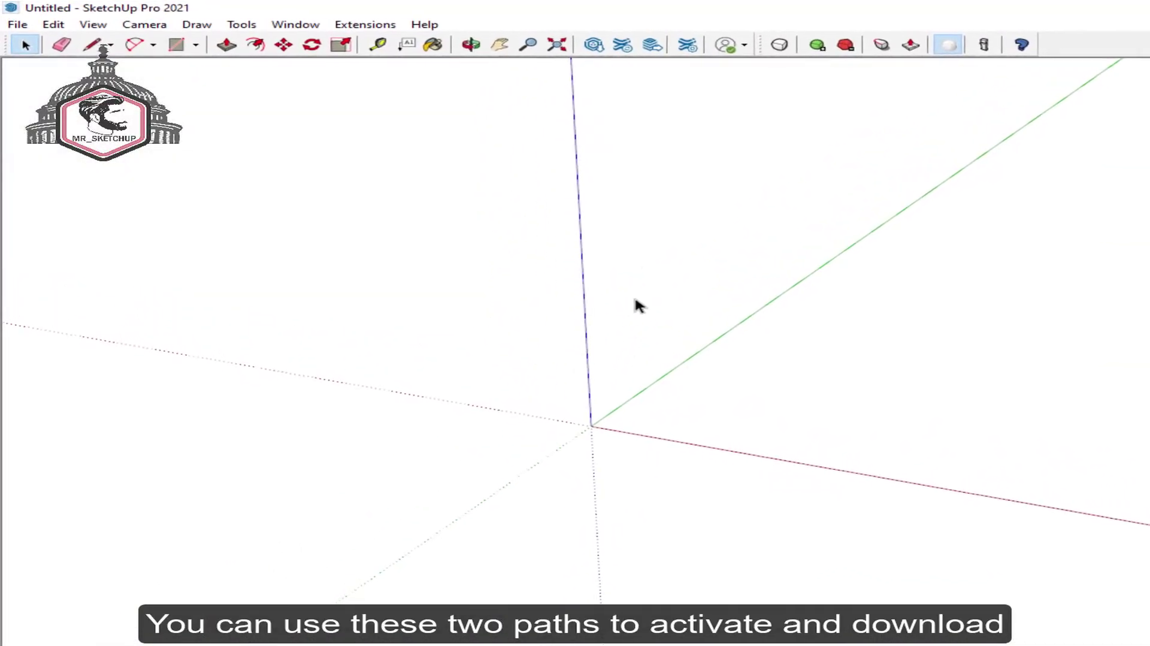
- Install LibFredo6_v12.2a through the Extension Manager's Install Extension
{"action": "left_click", "coordinate": [692, 45]}
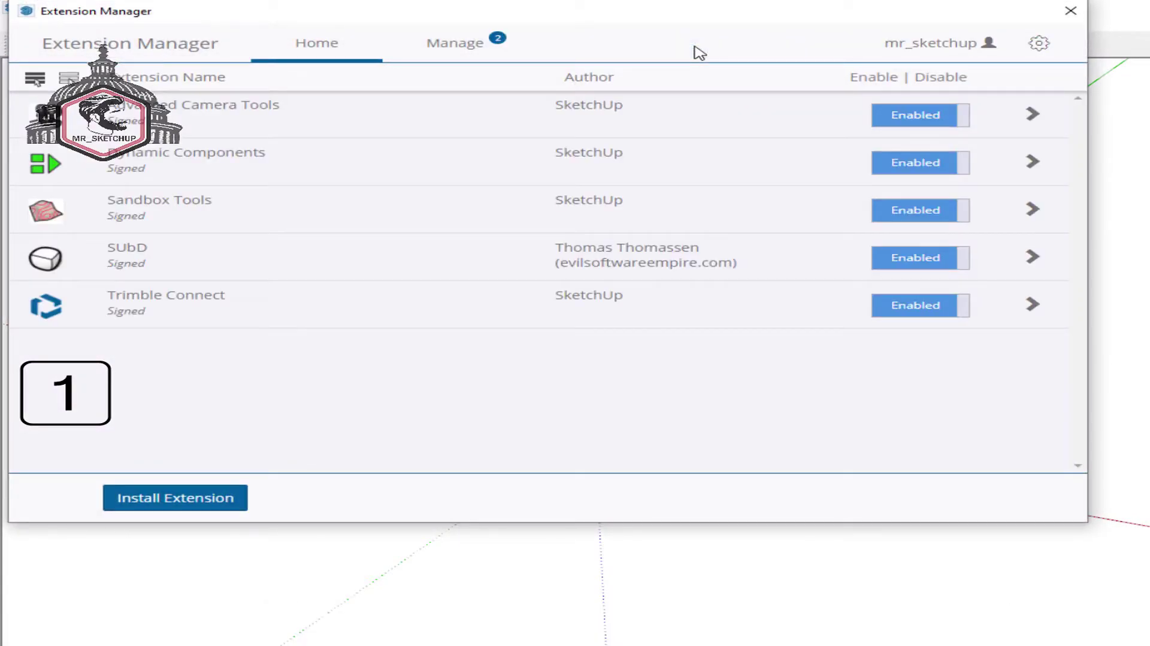
{"action": "left_click", "coordinate": [1071, 11]}
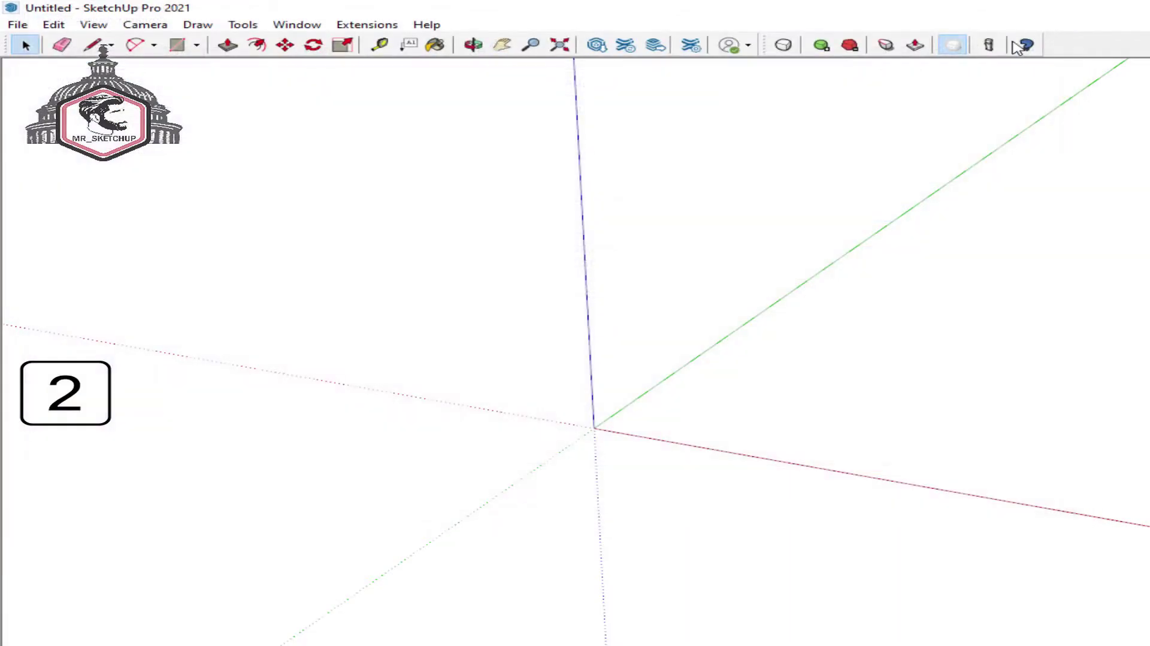
{"action": "left_click", "coordinate": [324, 25]}
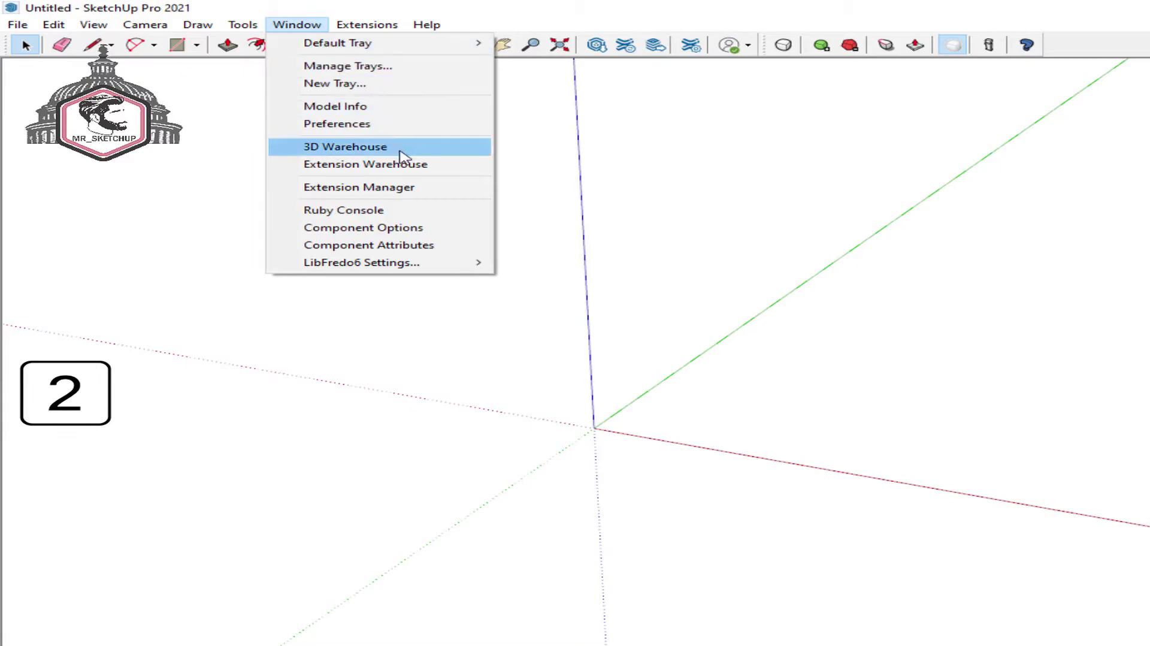
{"action": "left_click", "coordinate": [459, 193]}
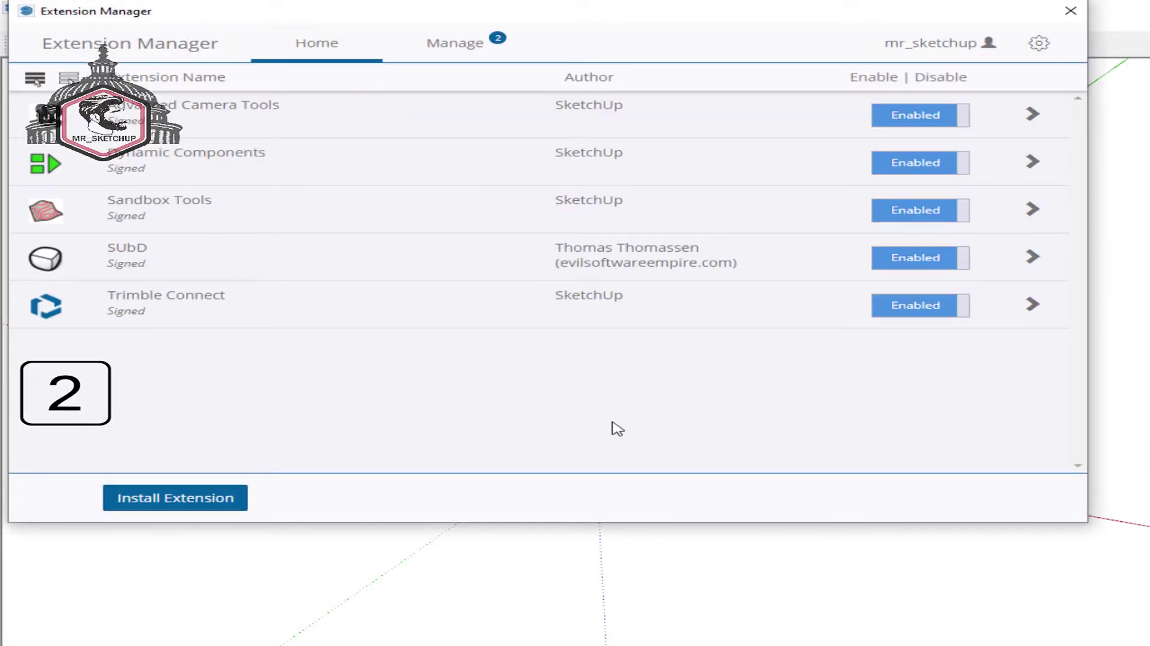
{"action": "left_click", "coordinate": [252, 500]}
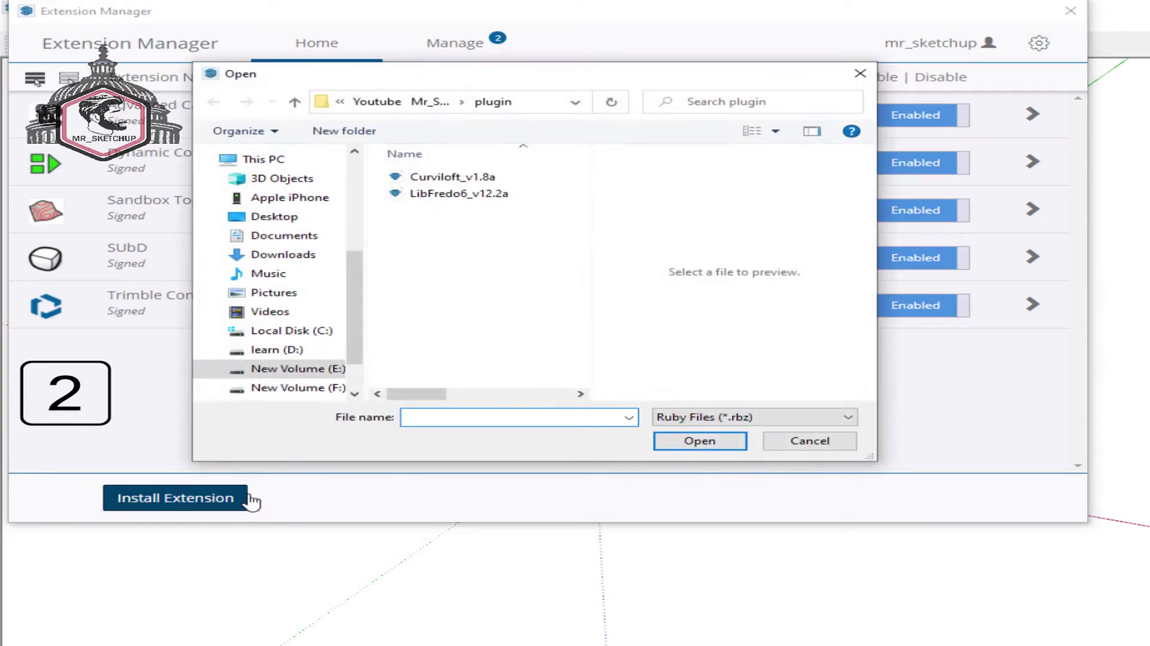
{"action": "left_click", "coordinate": [564, 202]}
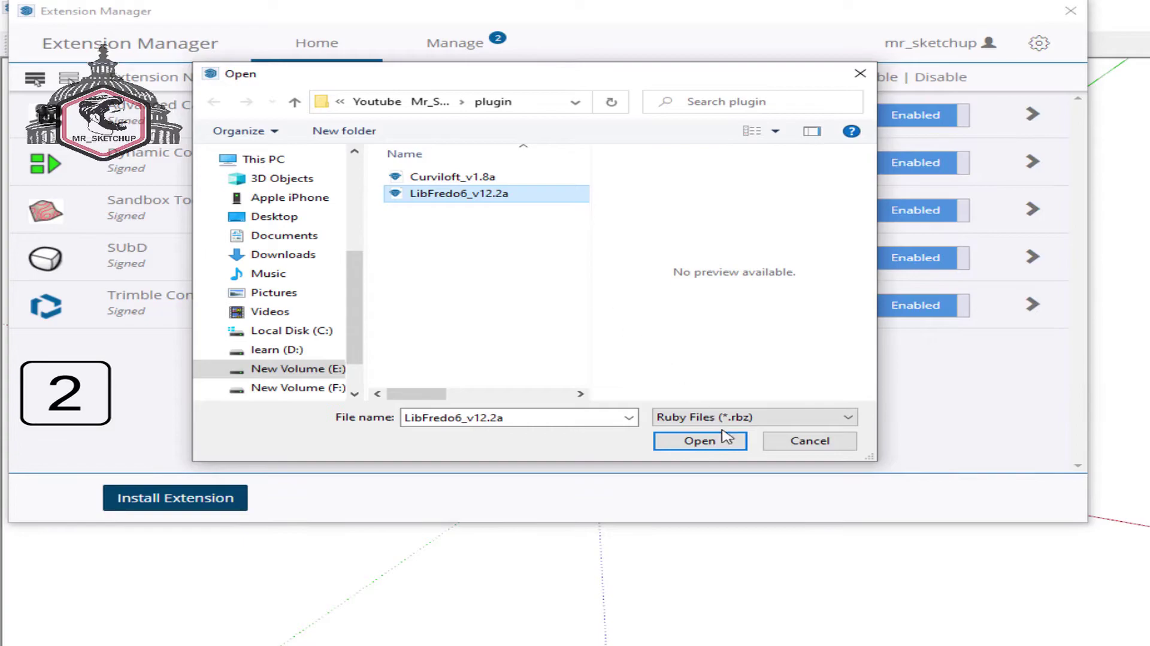
{"action": "left_click", "coordinate": [739, 446]}
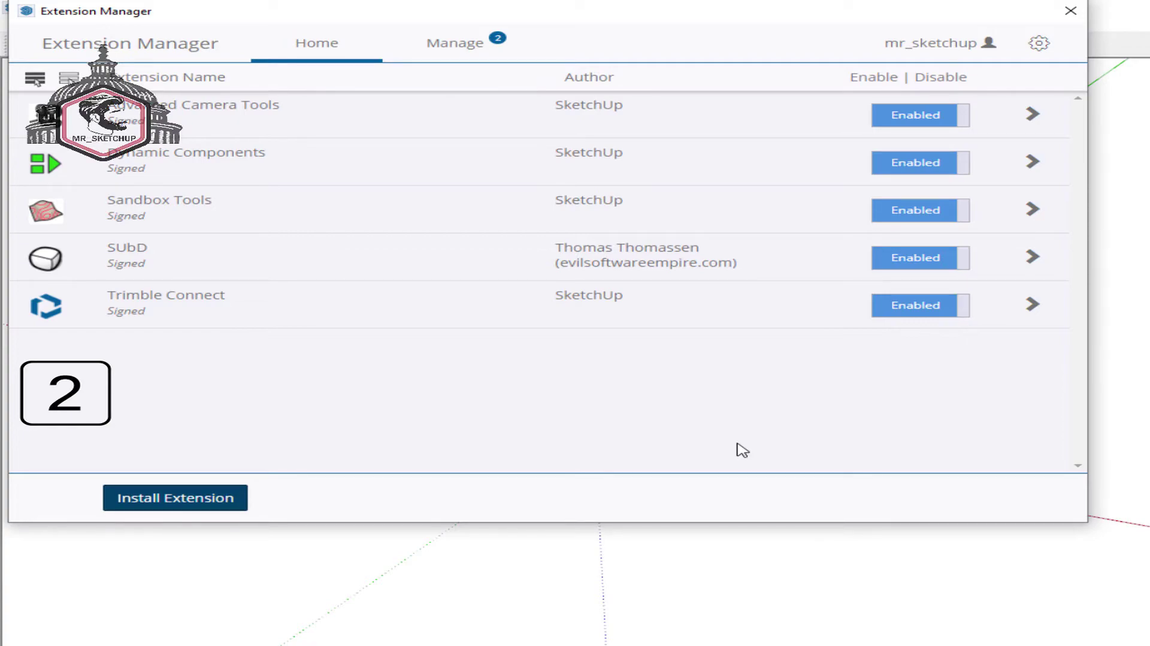
- Install Curviloft_v1.8a, acknowledge its loaded notice, and close the Extension Manager
{"action": "left_click", "coordinate": [224, 497]}
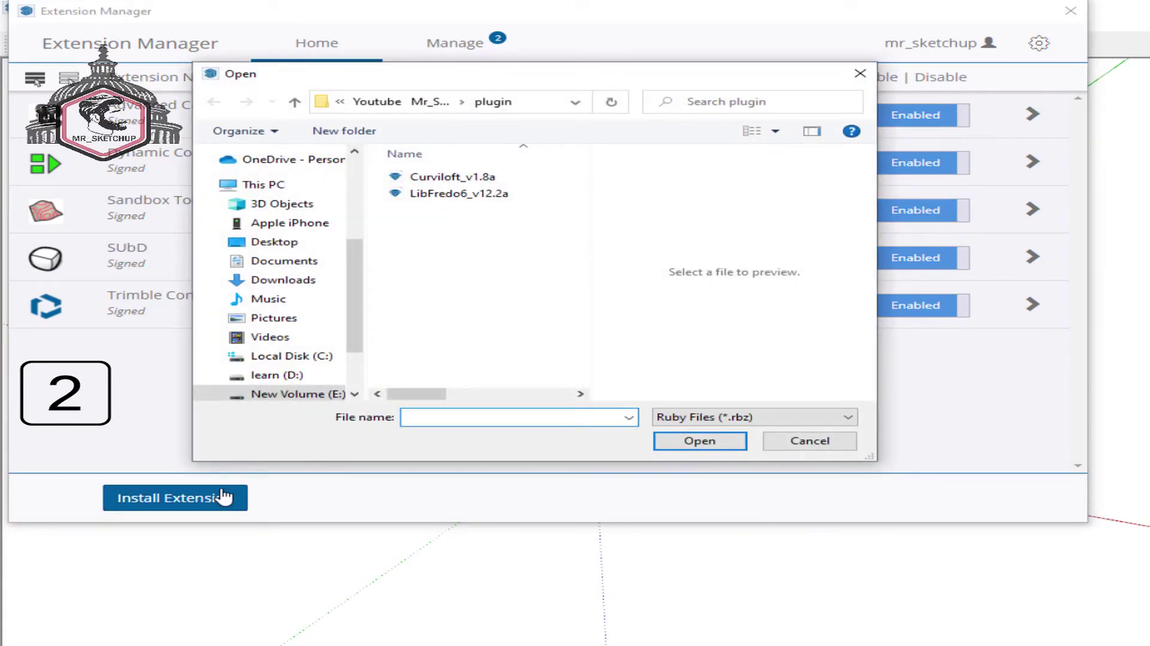
{"action": "left_click", "coordinate": [530, 185]}
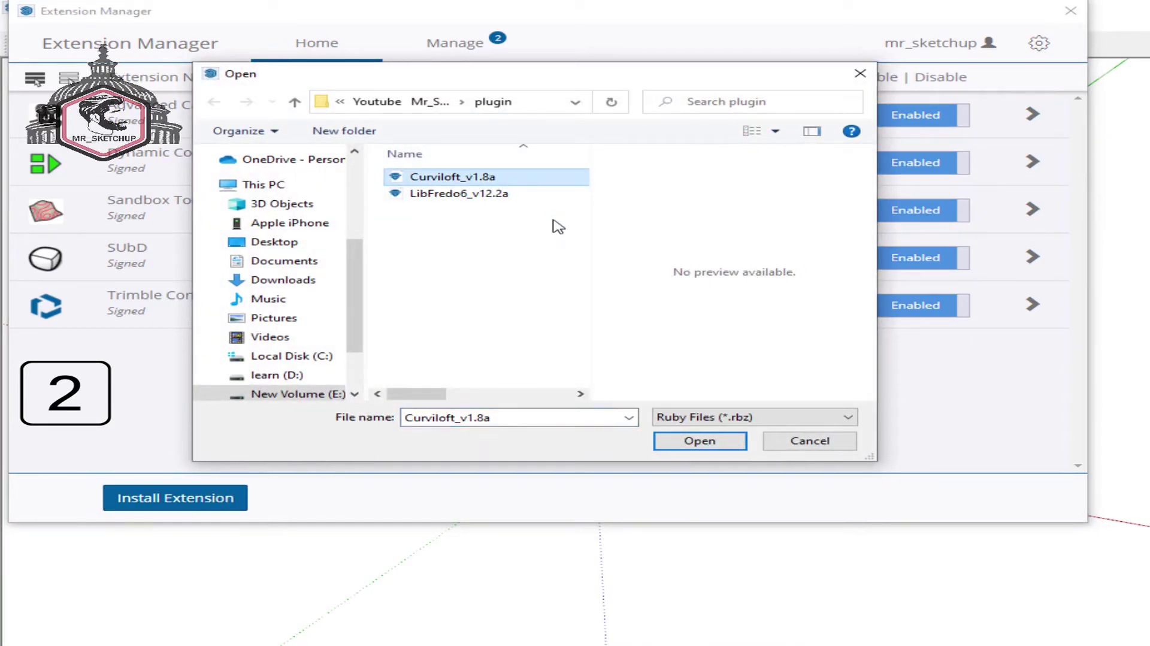
{"action": "left_click", "coordinate": [703, 442]}
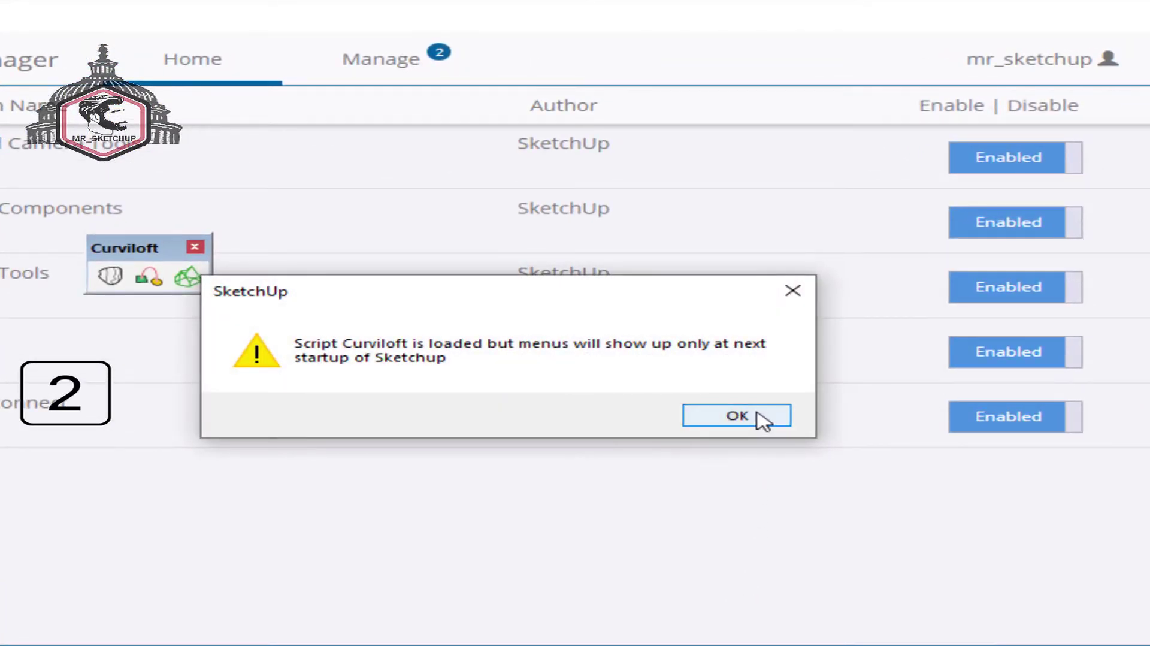
{"action": "left_click", "coordinate": [758, 413]}
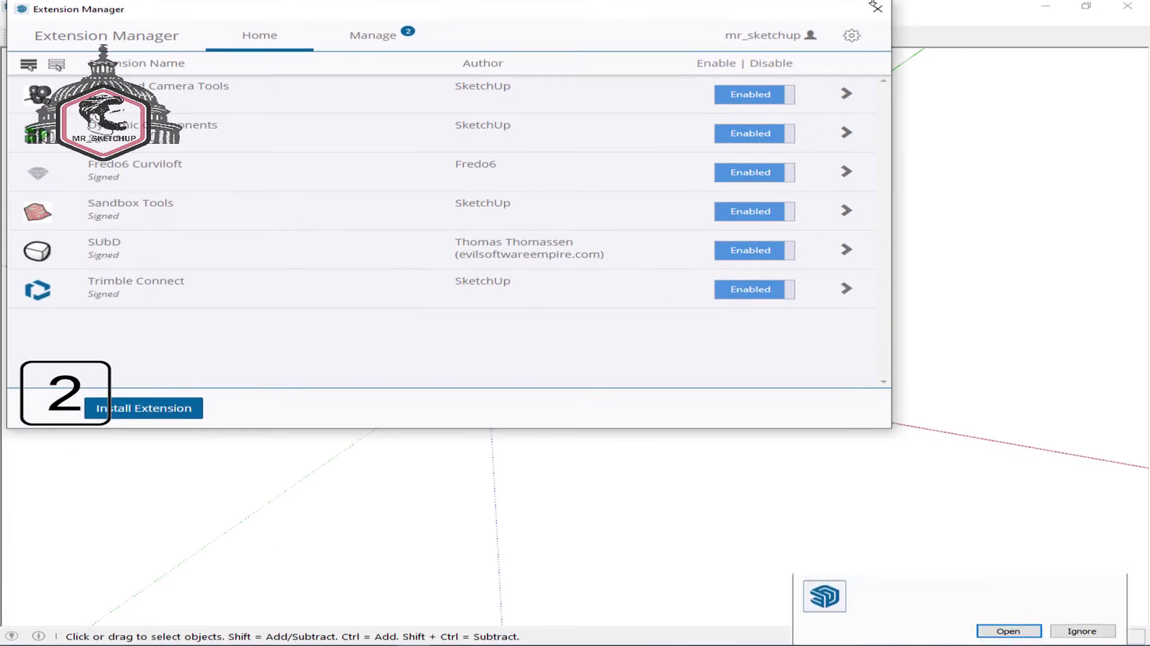
{"action": "left_click", "coordinate": [877, 8]}
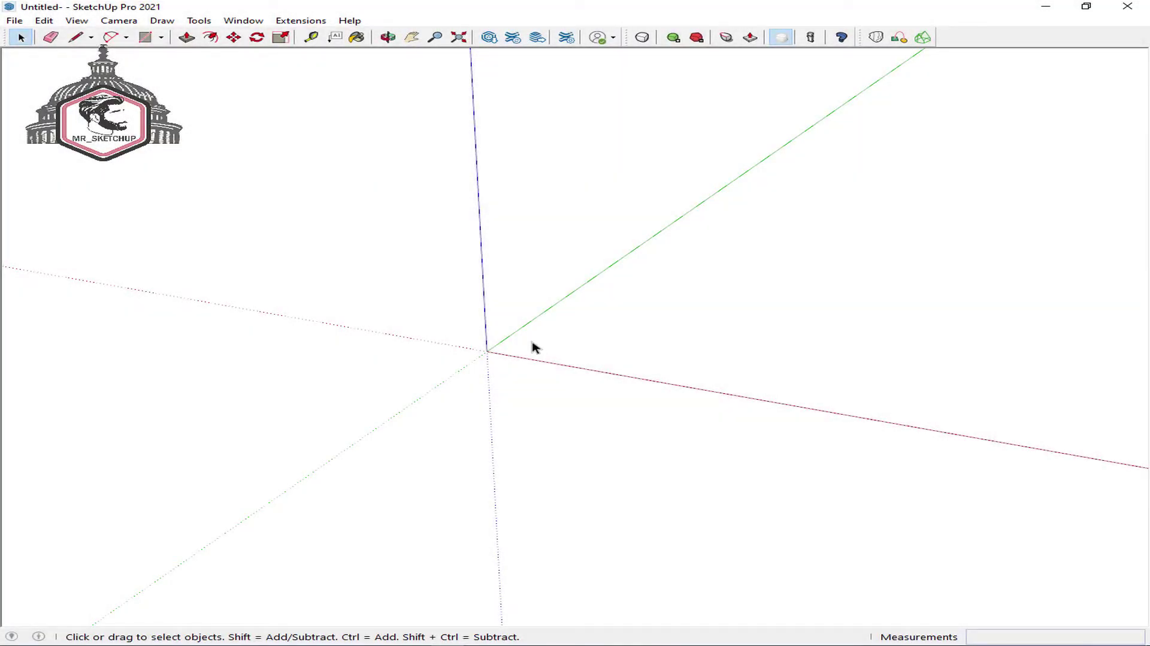
- Draw a line from the origin along the red axis and move it 10 m down blue
{"action": "key", "text": "l"}
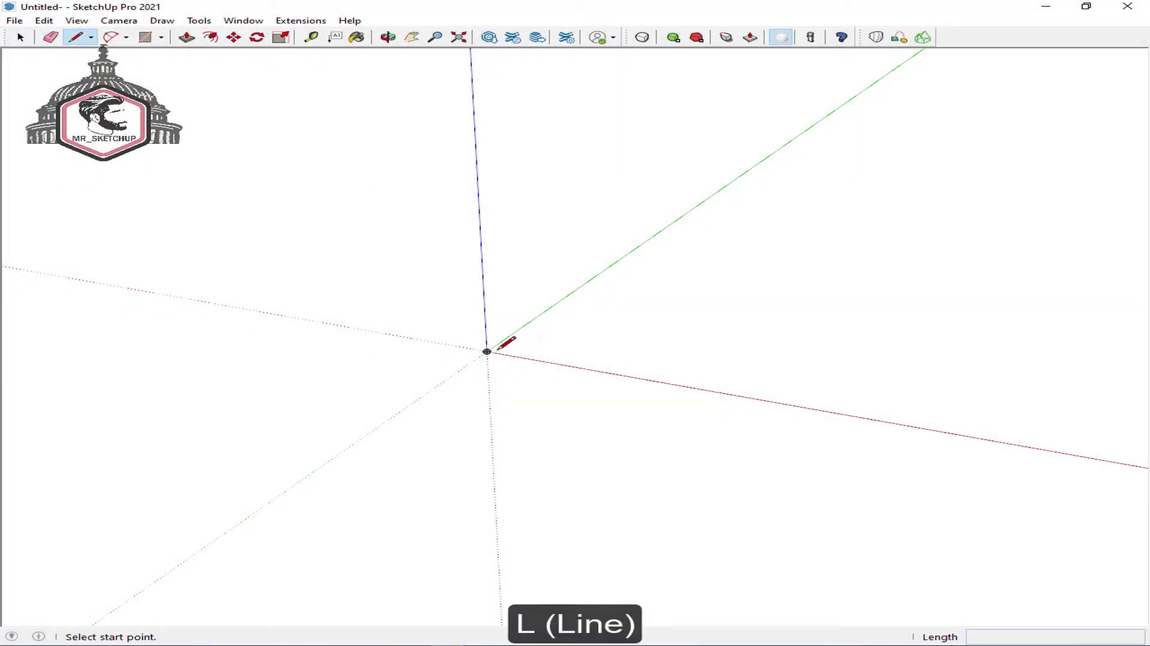
{"action": "left_click", "coordinate": [486, 351]}
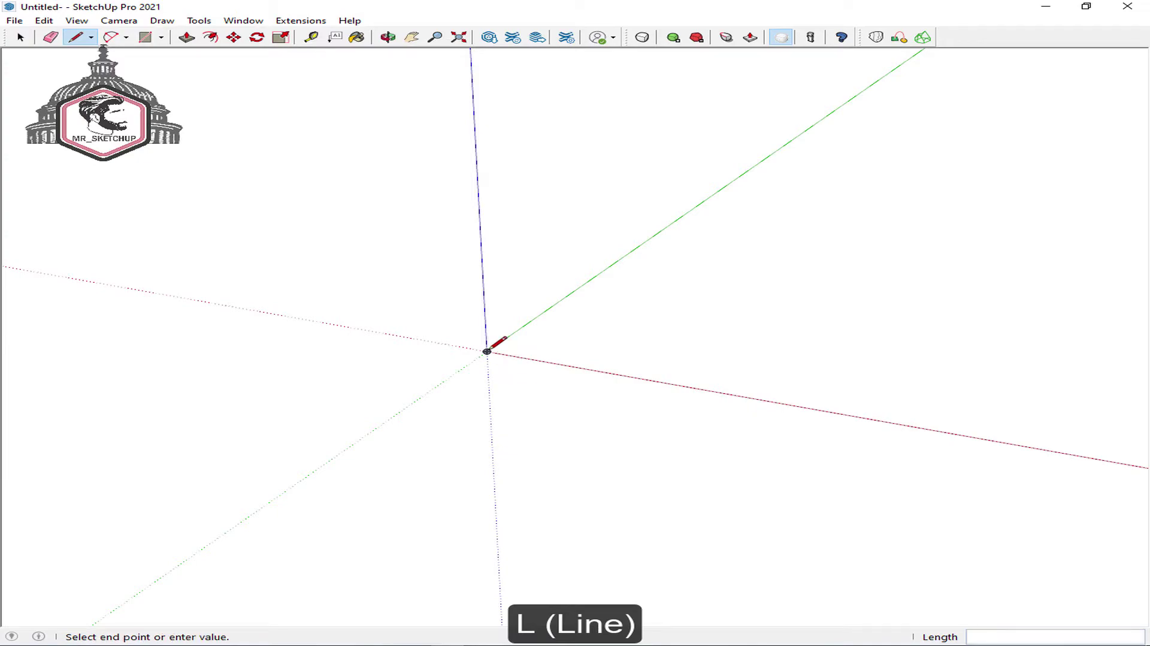
{"action": "left_click", "coordinate": [607, 372]}
{"action": "key", "text": "space"}
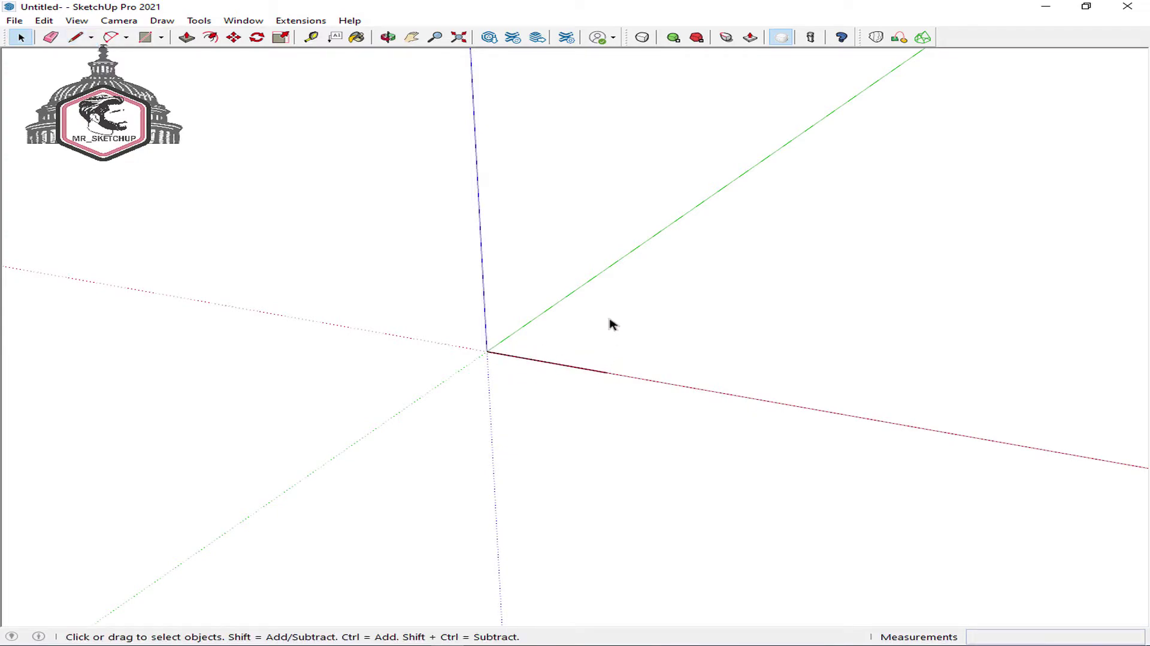
{"action": "left_click_drag", "start_coordinate": [680, 296], "coordinate": [468, 389]}
{"action": "key", "text": "m"}
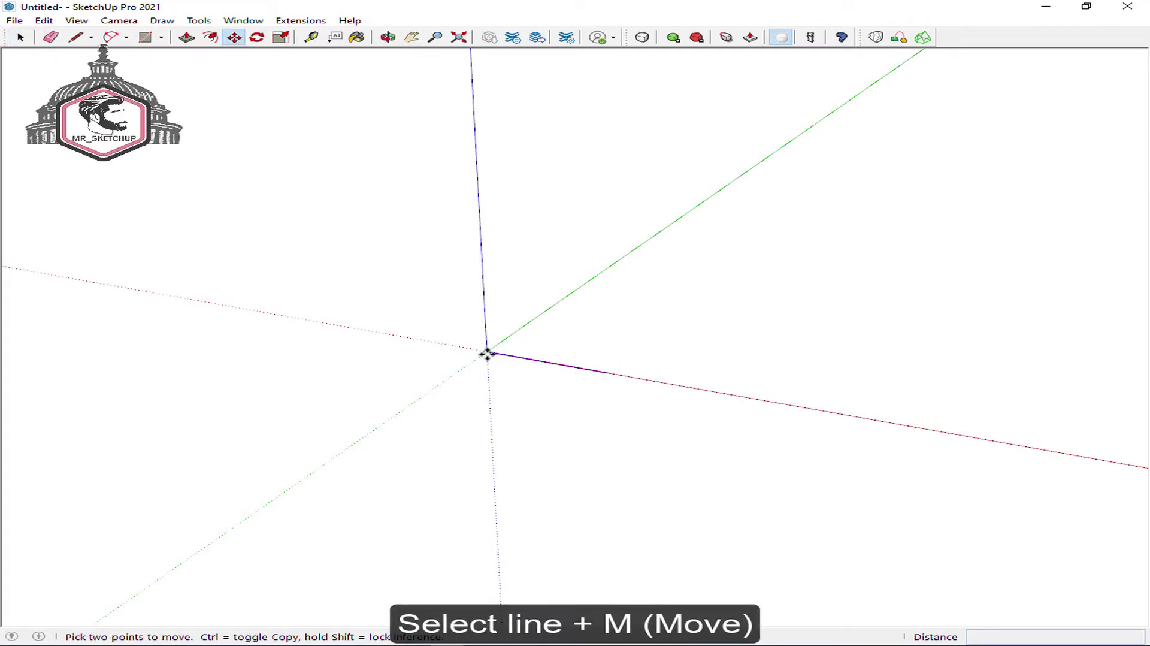
{"action": "left_click", "coordinate": [486, 354]}
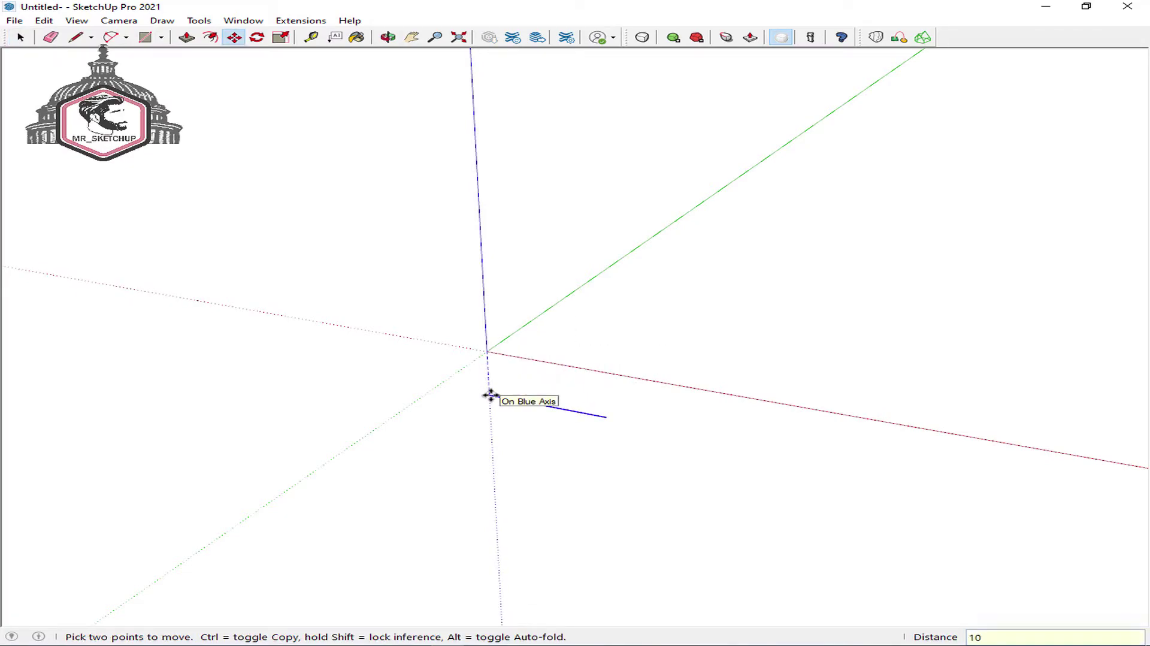
{"action": "key", "text": "Return"}
{"action": "key", "text": "space"}
- Draw an arc on the red axis, shift it along green, and select both curves
{"action": "key", "text": "c"}
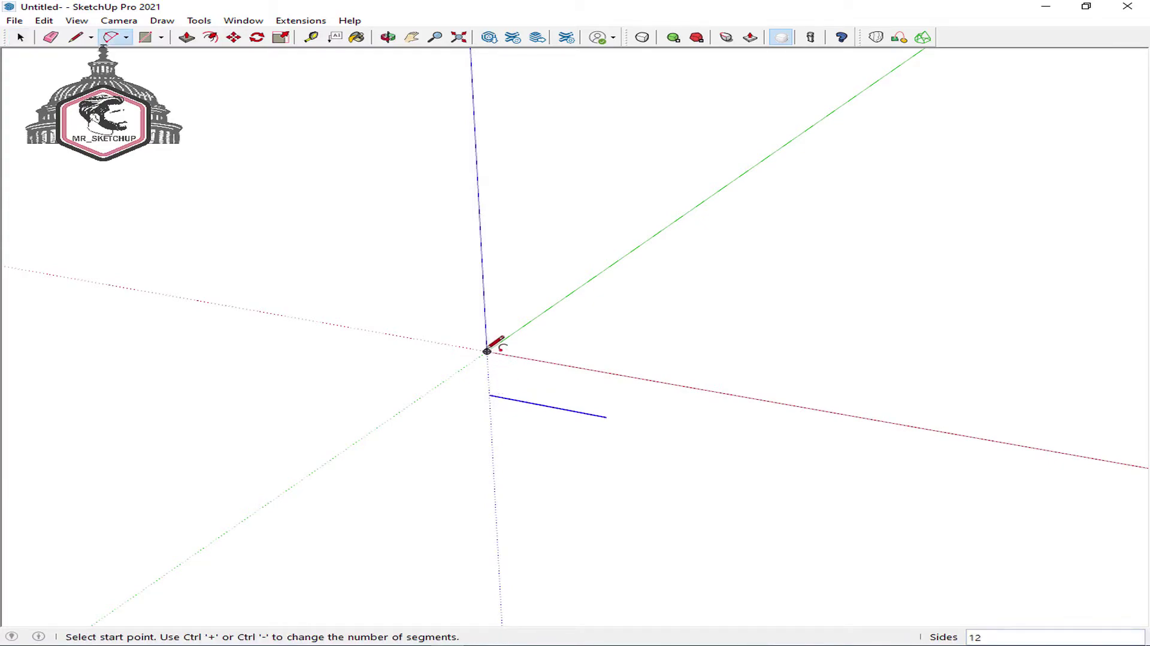
{"action": "key", "text": "a"}
{"action": "left_click", "coordinate": [486, 351]}
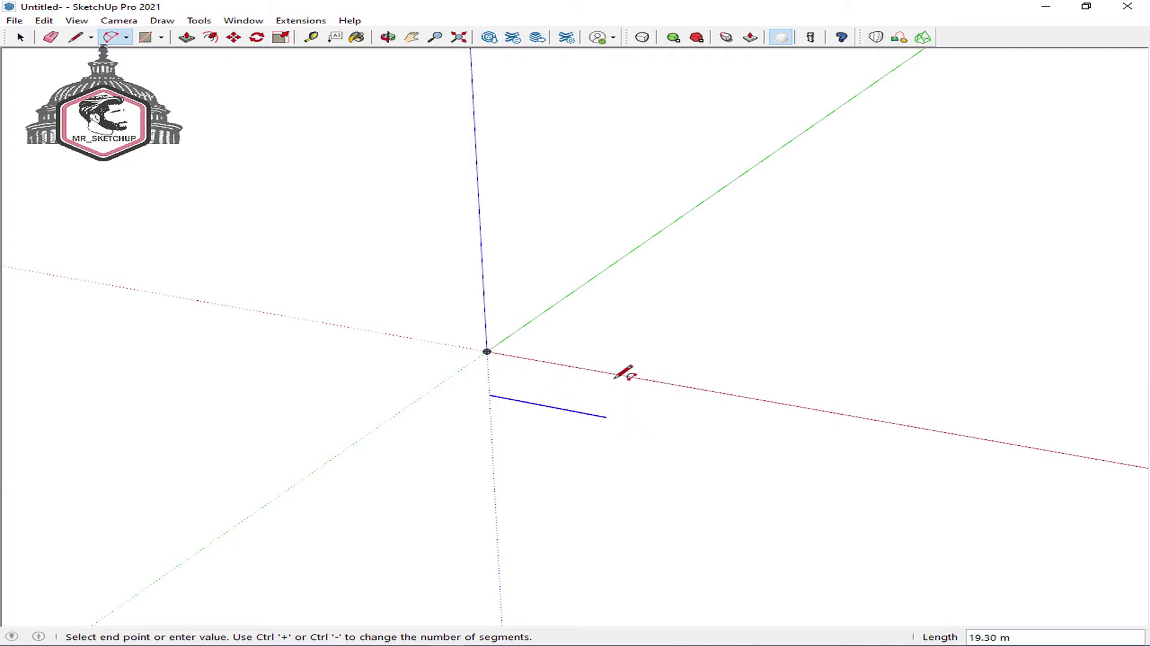
{"action": "left_click", "coordinate": [607, 372]}
{"action": "left_click", "coordinate": [581, 378]}
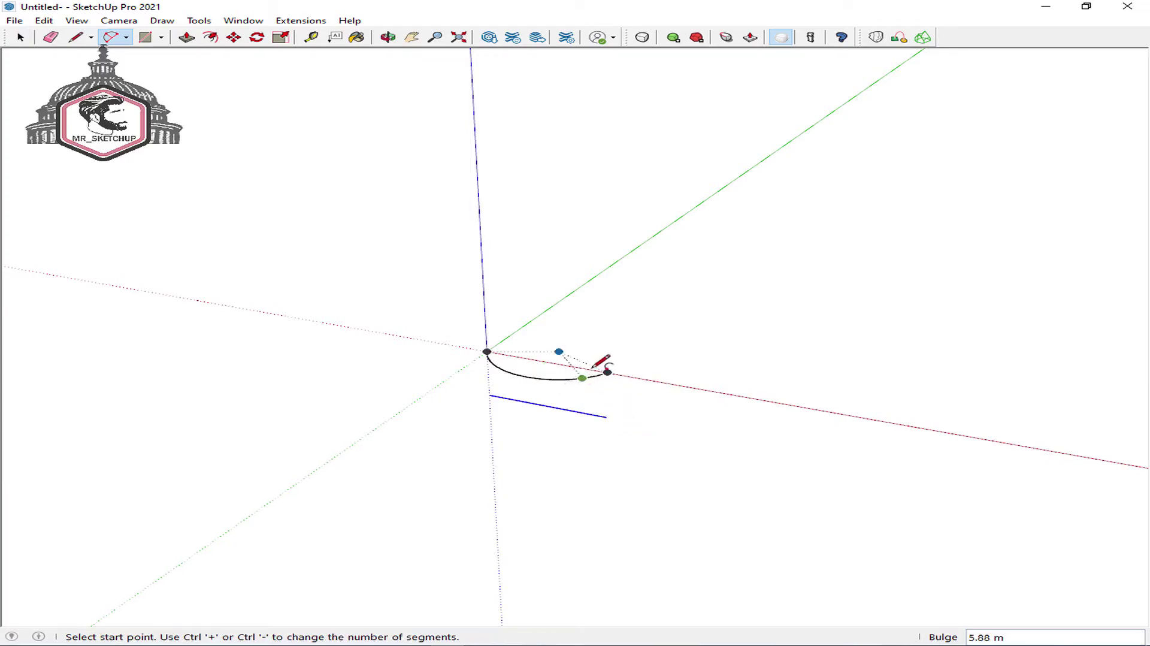
{"action": "key", "text": "space"}
{"action": "left_click", "coordinate": [563, 379]}
{"action": "key", "text": "m"}
{"action": "left_click", "coordinate": [603, 373]}
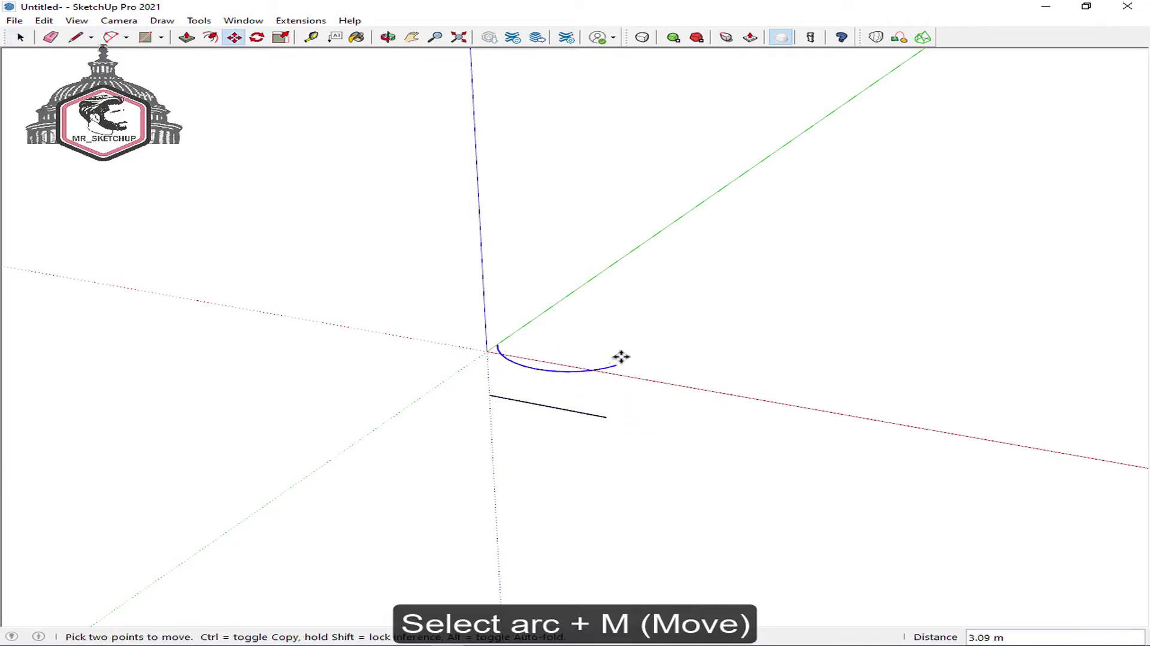
{"action": "left_click", "coordinate": [634, 349]}
{"action": "key", "text": "space"}
{"action": "left_click_drag", "start_coordinate": [683, 273], "coordinate": [431, 482]}
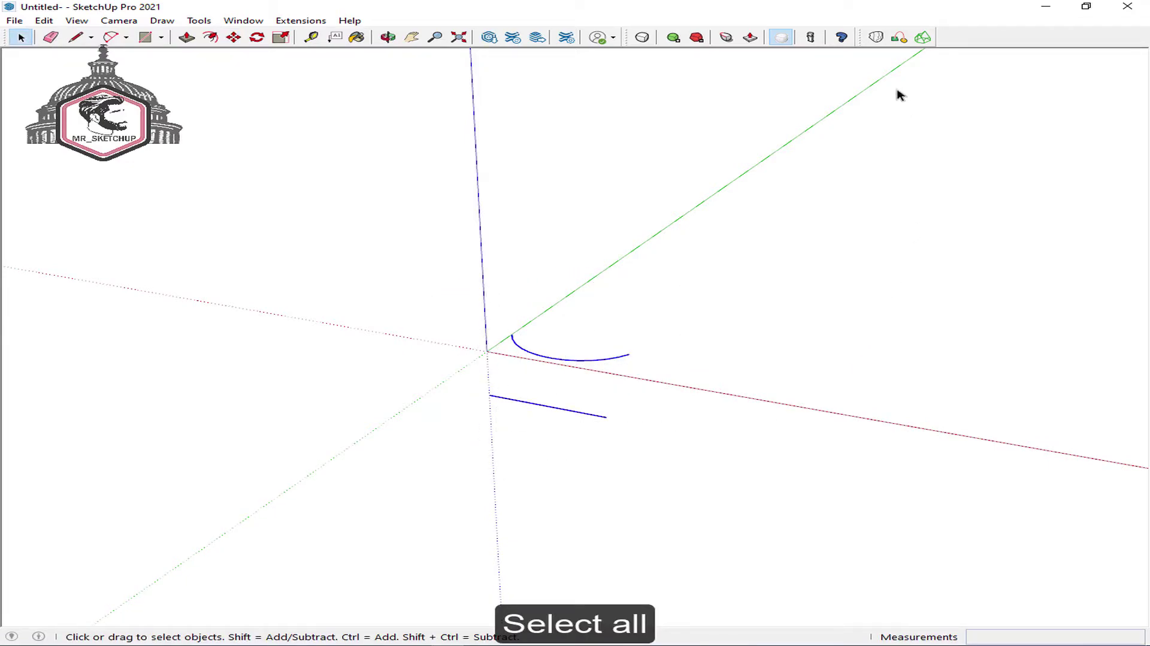
- Loft a surface between the arc and line with Curviloft Loft by Spline
{"action": "left_click", "coordinate": [876, 37]}
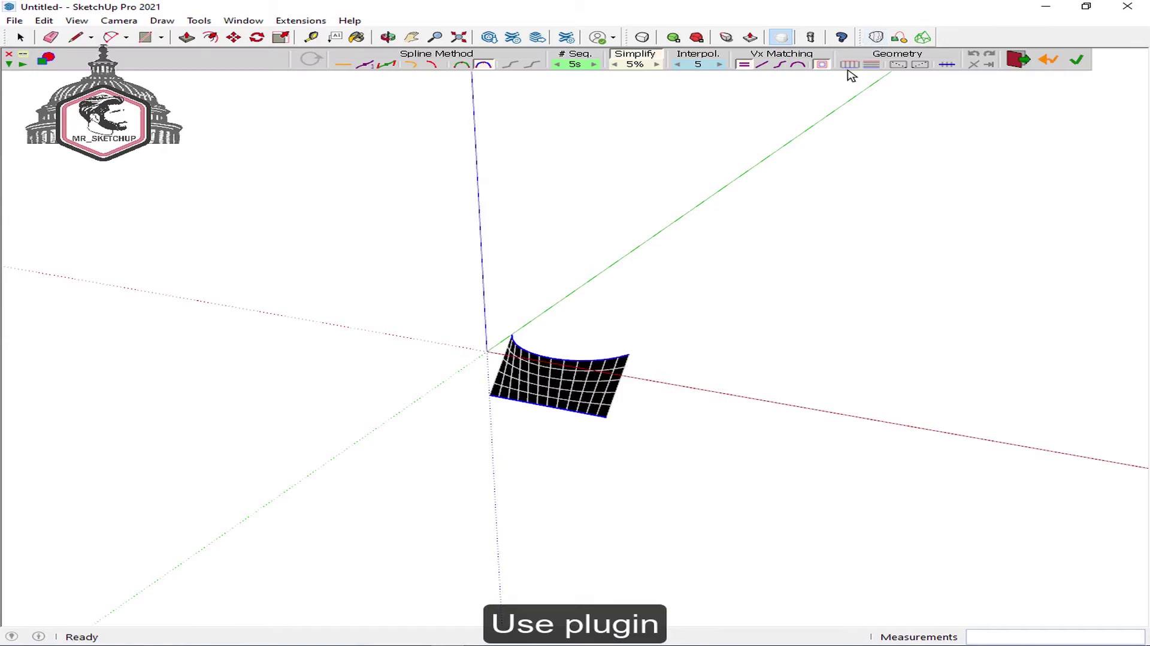
{"action": "left_click", "coordinate": [555, 299]}
{"action": "scroll", "coordinate": [539, 377], "scroll_direction": "up", "scroll_amount": 4}
{"action": "middle_click_drag", "start_coordinate": [543, 382], "coordinate": [753, 259]}
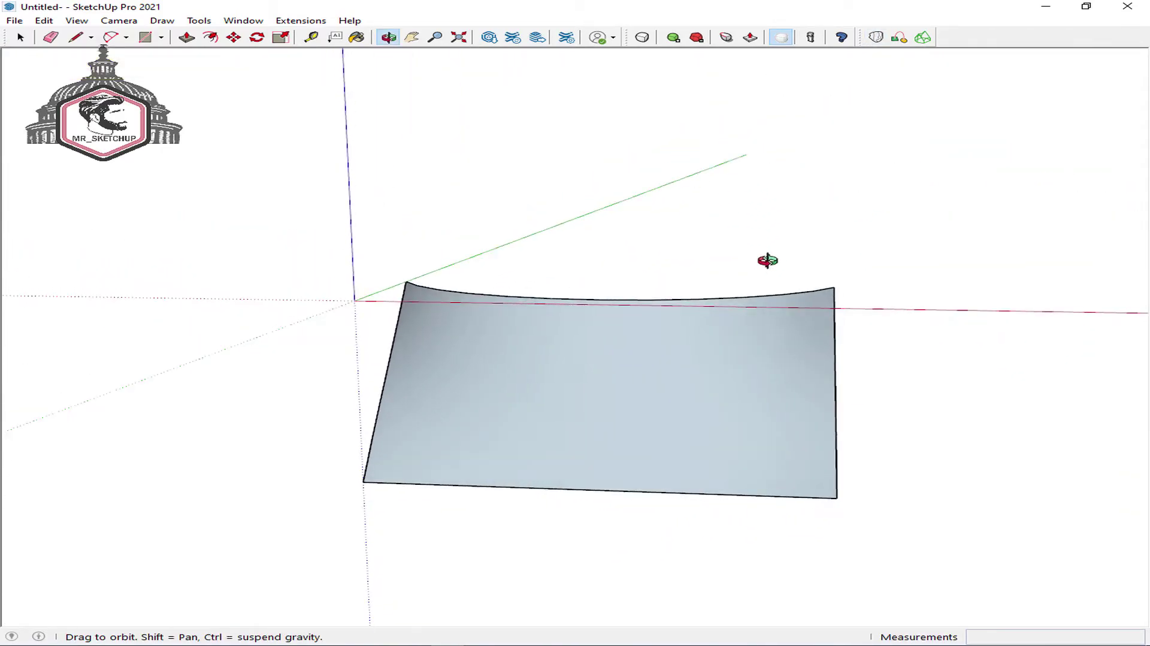
{"action": "middle_click_drag", "start_coordinate": [508, 333], "coordinate": [865, 347]}
{"action": "key", "text": "space"}
- Open the loft's group and select the lofted surface inside it
{"action": "double_click", "coordinate": [546, 375]}
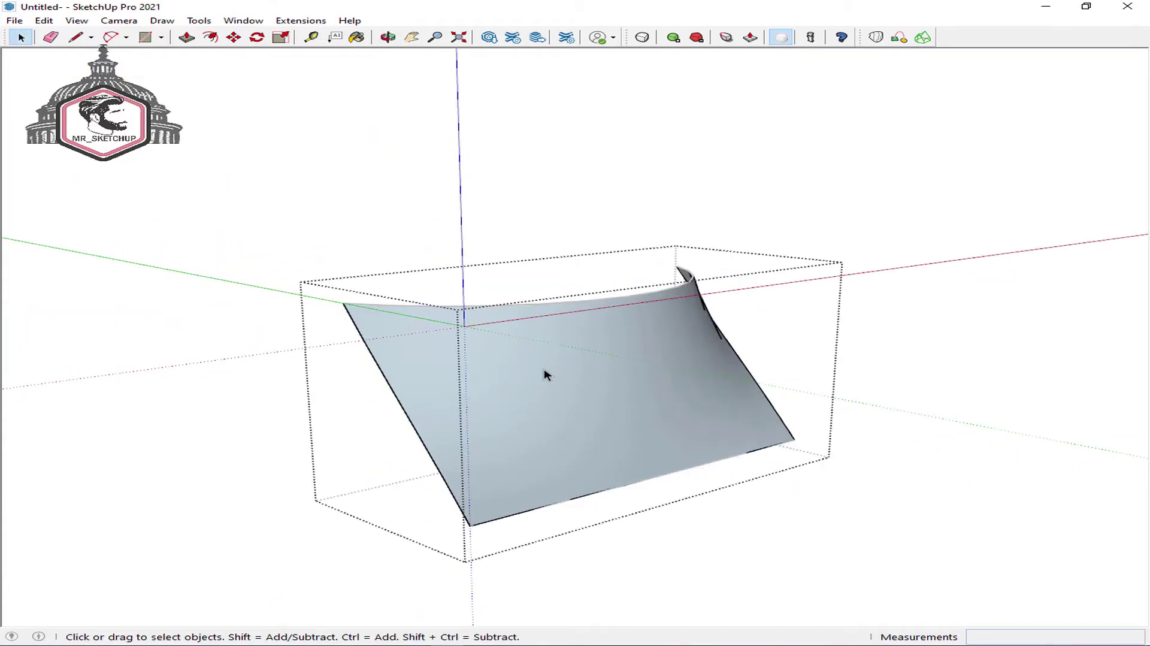
{"action": "left_click", "coordinate": [546, 375]}
{"action": "left_click", "coordinate": [644, 259]}
{"action": "middle_click_drag", "start_coordinate": [644, 259], "coordinate": [541, 376]}
{"action": "left_click", "coordinate": [610, 381]}
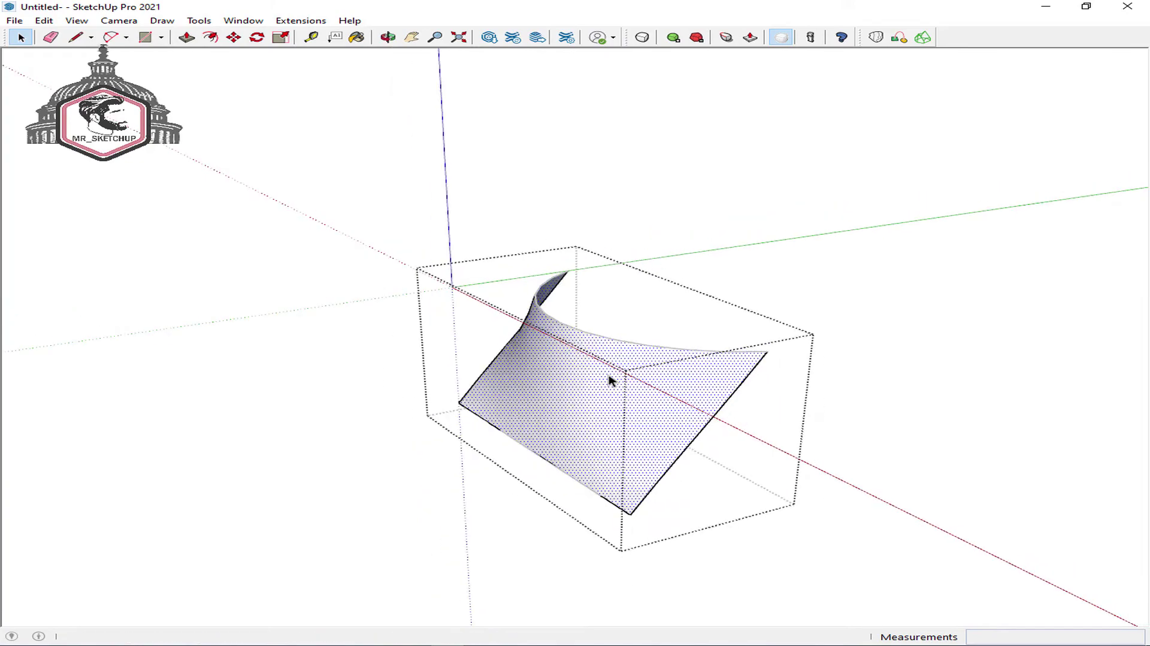
- Paint the surface with the 3d Printing library's orange Plastic Red material
{"action": "key", "text": "b"}
{"action": "left_click", "coordinate": [957, 276]}
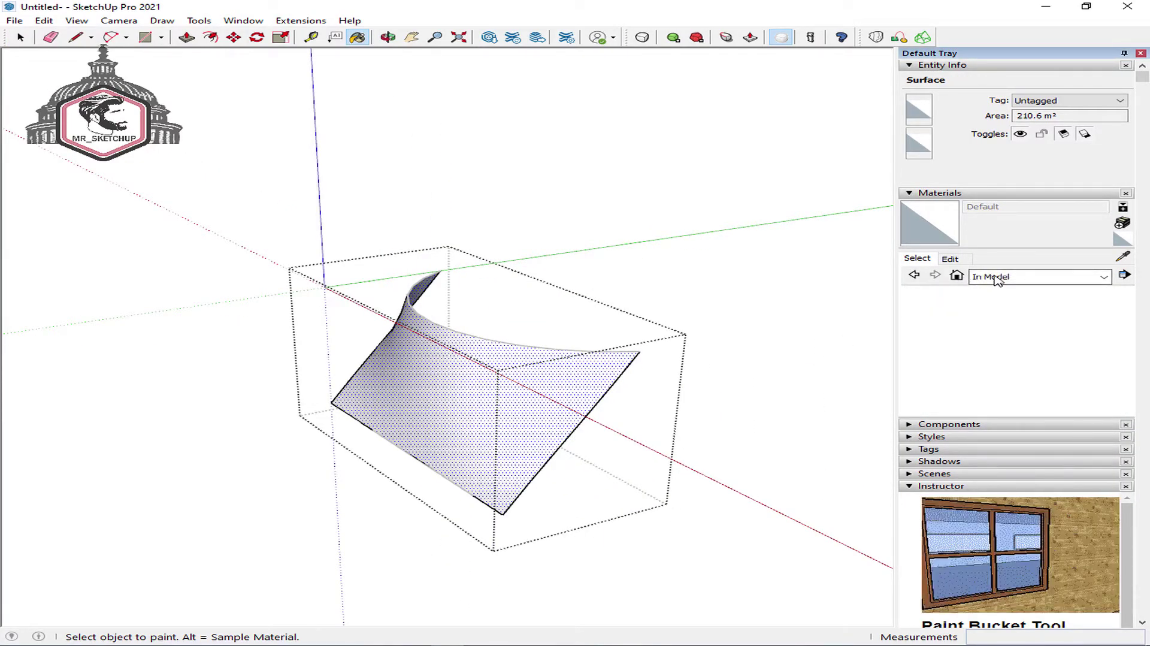
{"action": "left_click", "coordinate": [994, 276]}
{"action": "left_click", "coordinate": [1009, 311]}
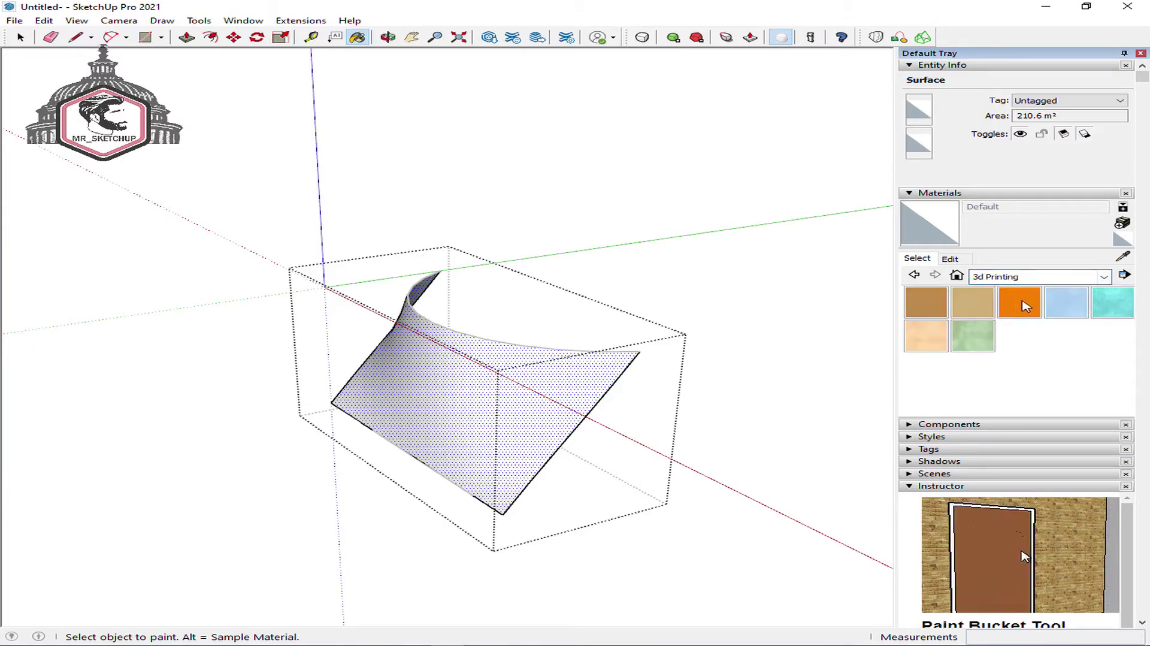
{"action": "left_click", "coordinate": [1019, 301]}
{"action": "left_click", "coordinate": [488, 385]}
{"action": "key", "text": "space"}
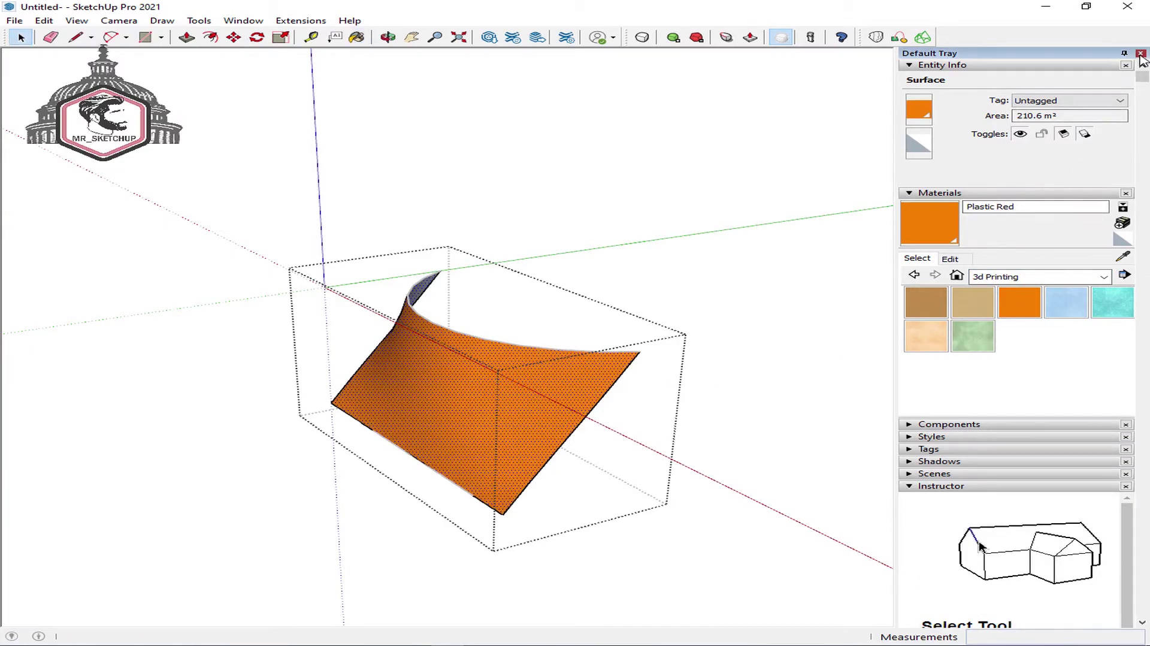
{"action": "left_click", "coordinate": [1140, 53]}
{"action": "left_click", "coordinate": [665, 257]}
{"action": "mouse_move", "coordinate": [621, 219]}
{"action": "middle_mouse_down"}
{"action": "mouse_move", "coordinate": [527, 354]}
{"action": "mouse_move", "coordinate": [847, 248]}
{"action": "mouse_move", "coordinate": [444, 326]}
{"action": "mouse_move", "coordinate": [415, 359]}
{"action": "mouse_move", "coordinate": [491, 367]}
{"action": "mouse_move", "coordinate": [683, 467]}
{"action": "mouse_move", "coordinate": [767, 487]}
{"action": "mouse_move", "coordinate": [637, 406]}
{"action": "mouse_move", "coordinate": [236, 457]}
{"action": "mouse_move", "coordinate": [673, 390]}
{"action": "mouse_move", "coordinate": [552, 362]}
{"action": "mouse_move", "coordinate": [165, 341]}
{"action": "middle_mouse_up"}
- Copy the s4u_makeface folder and s4u_makeface.rb from E:\...\plugin
{"action": "middle_click_drag", "start_coordinate": [722, 399], "coordinate": [392, 381]}
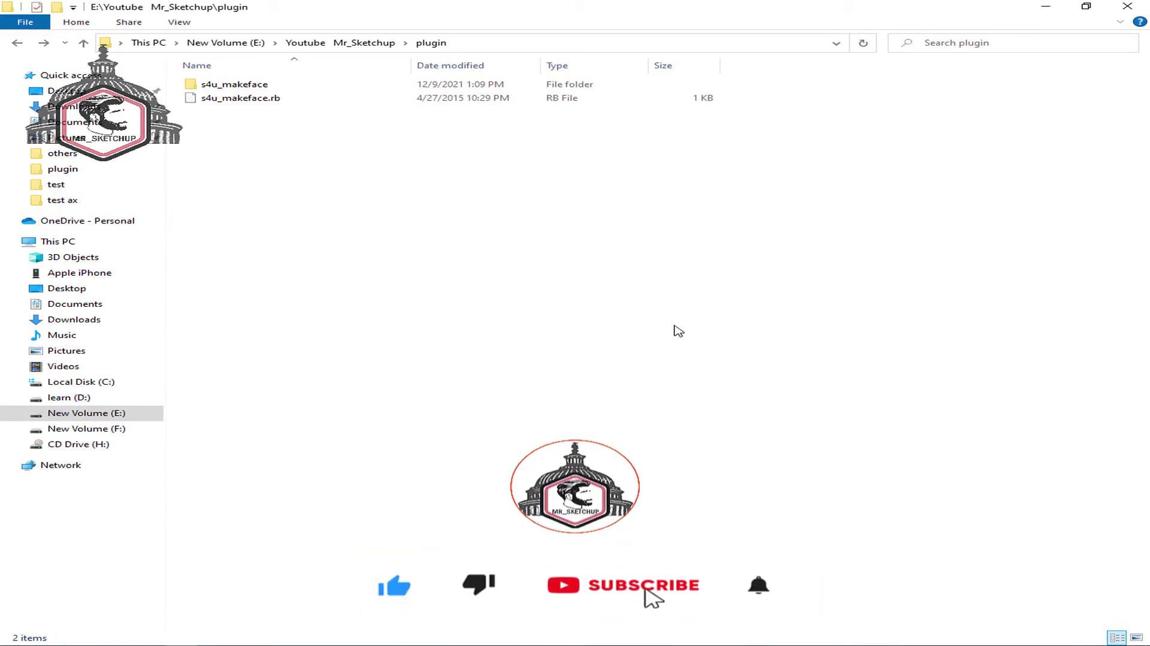
{"action": "left_click_drag", "start_coordinate": [533, 243], "coordinate": [263, 86]}
{"action": "right_click", "coordinate": [264, 86]}
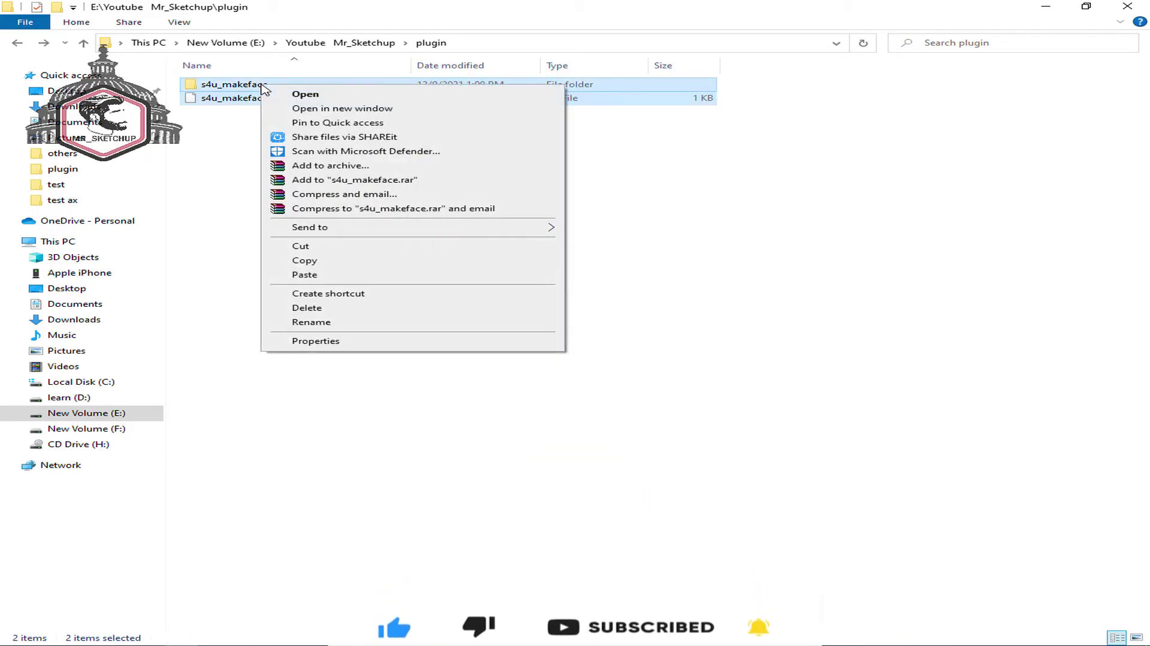
{"action": "left_click", "coordinate": [476, 265]}
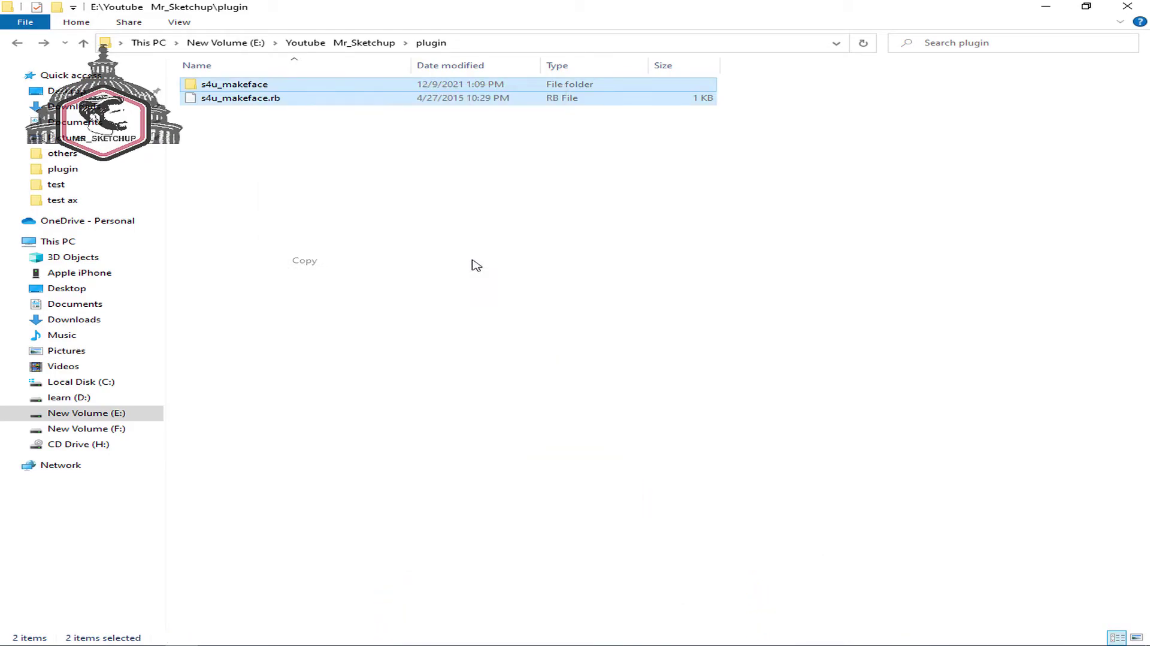
{"action": "left_click", "coordinate": [475, 265]}
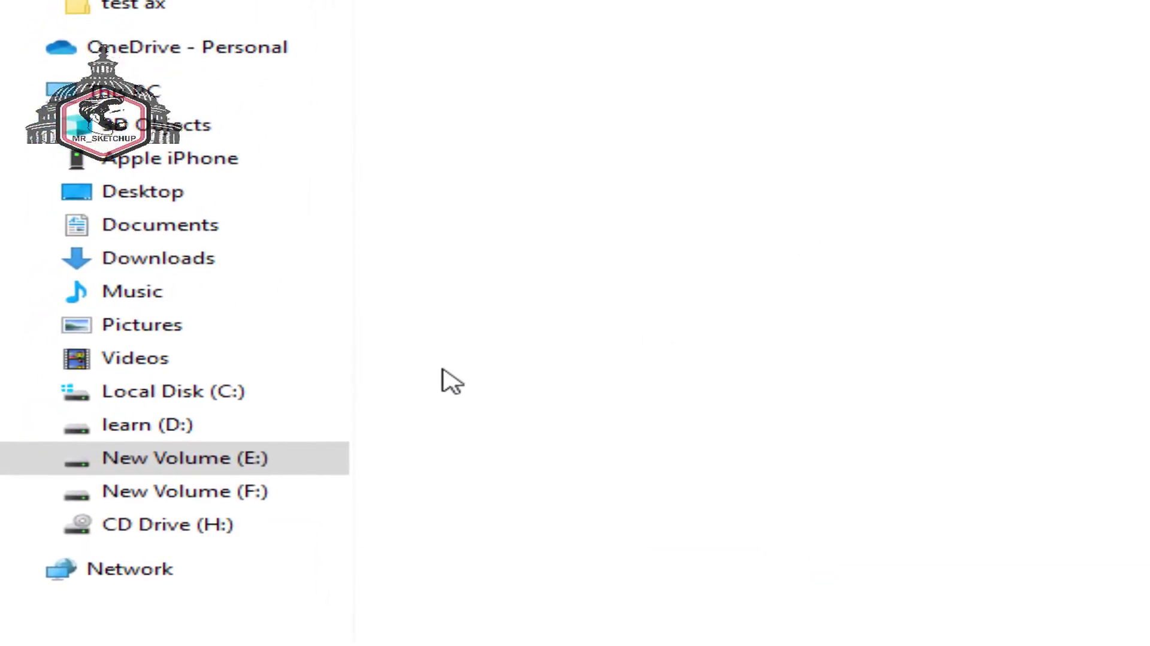
- Go to the user's profile folder on C: and turn on Hidden items
{"action": "left_click", "coordinate": [246, 403]}
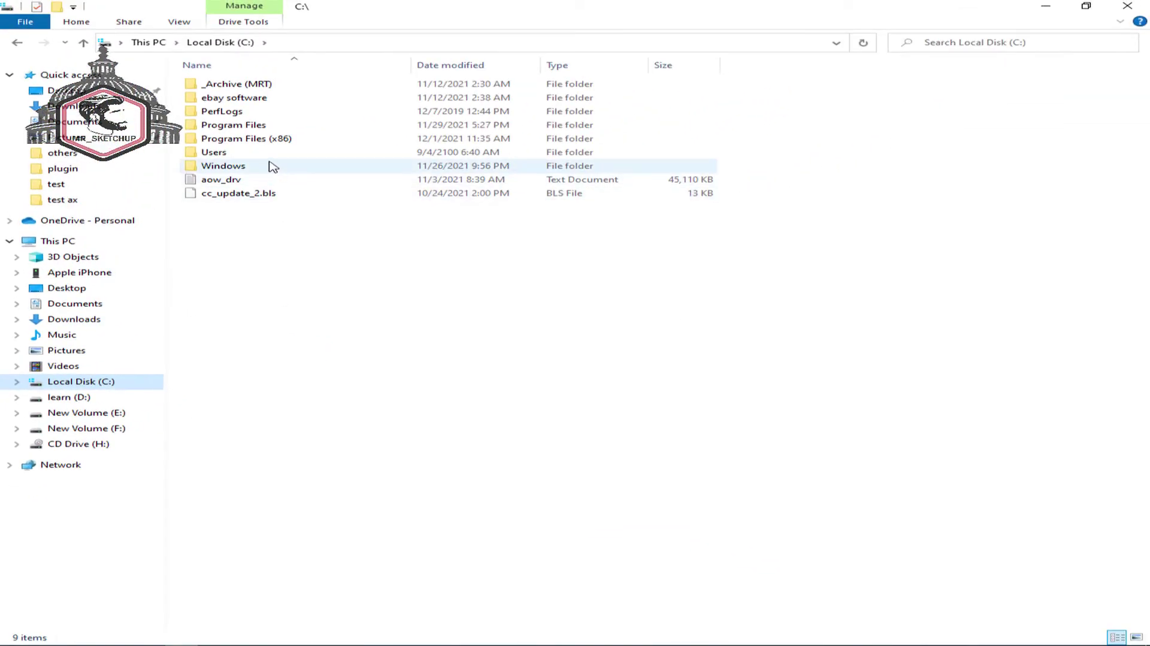
{"action": "double_click", "coordinate": [271, 154]}
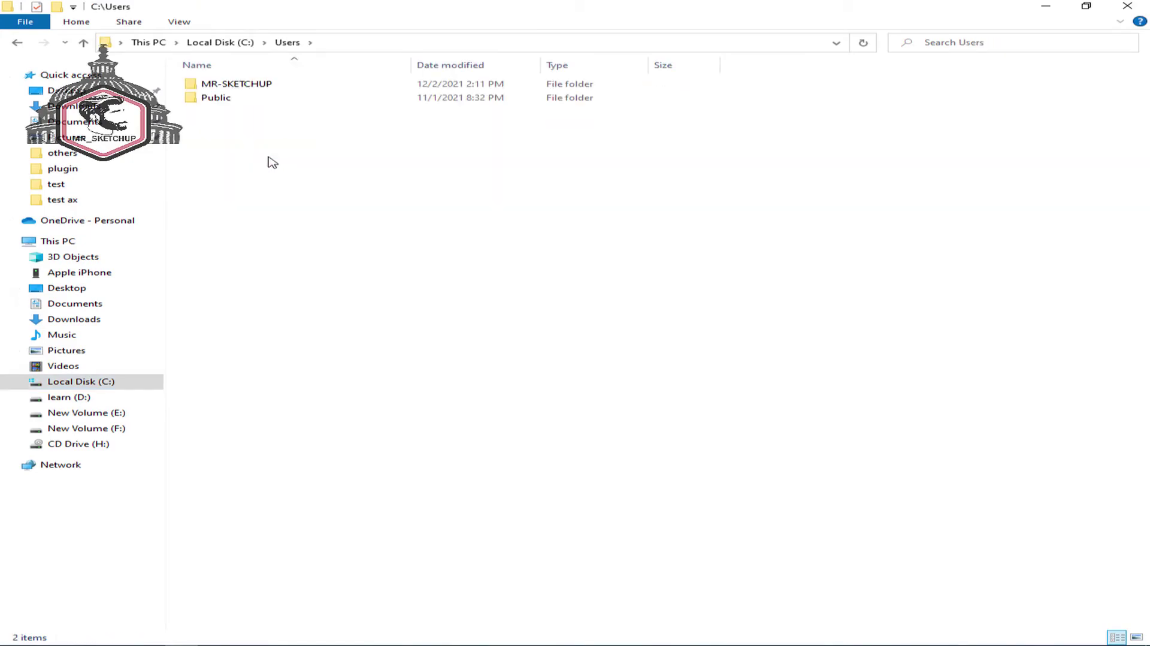
{"action": "double_click", "coordinate": [306, 91]}
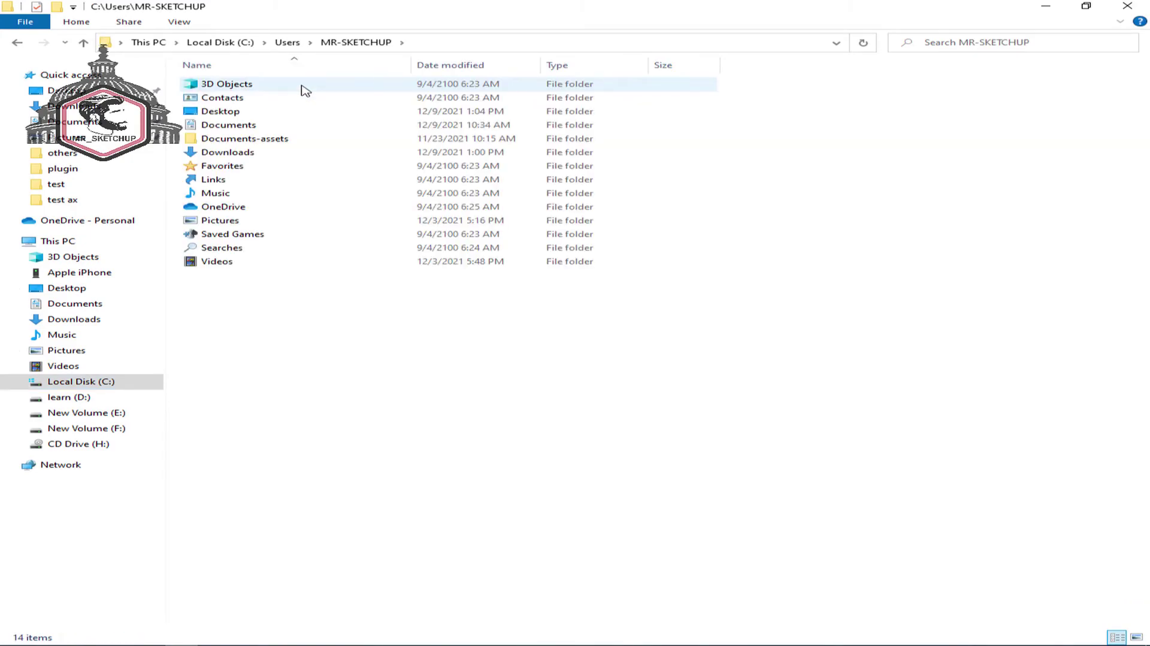
{"action": "left_click", "coordinate": [179, 22]}
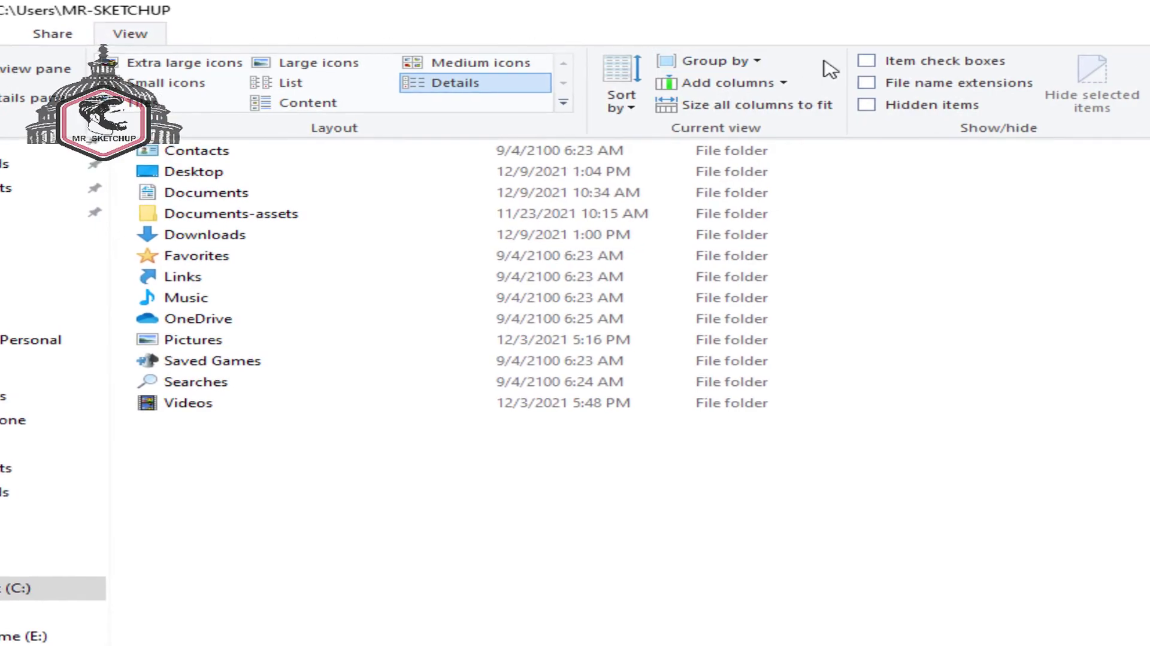
{"action": "left_click", "coordinate": [893, 110]}
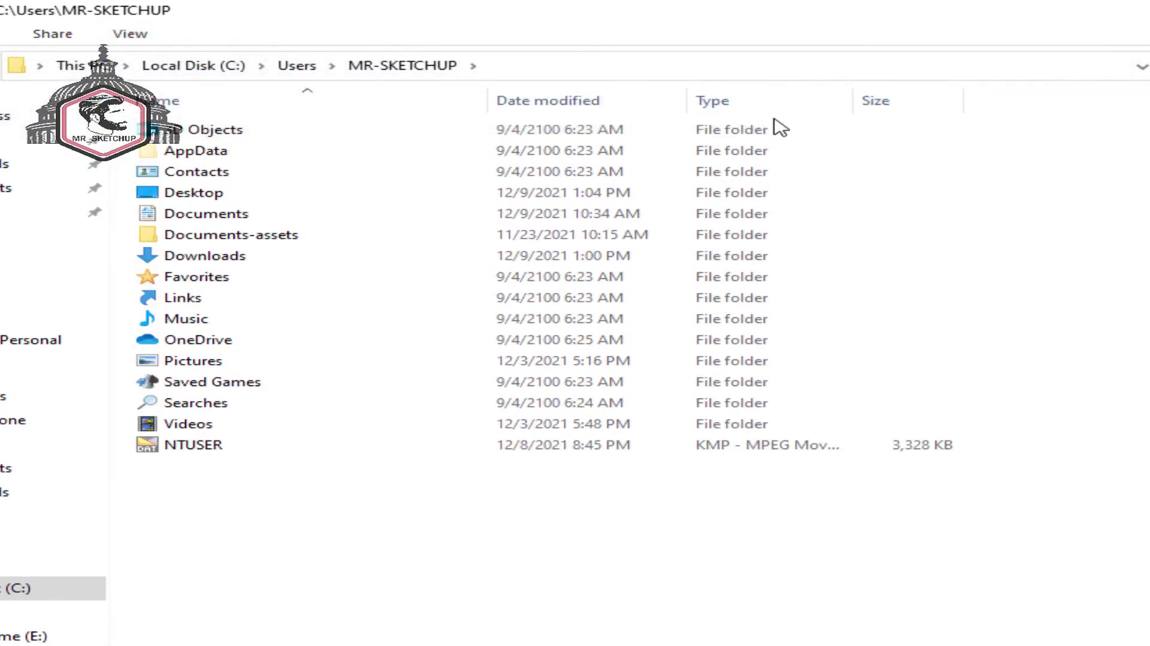
- Paste the s4u_makeface files into AppData\Roaming\SketchUp\SketchUp 2021\SketchUp\Plugins
{"action": "left_click", "coordinate": [694, 158]}
{"action": "double_click", "coordinate": [695, 158]}
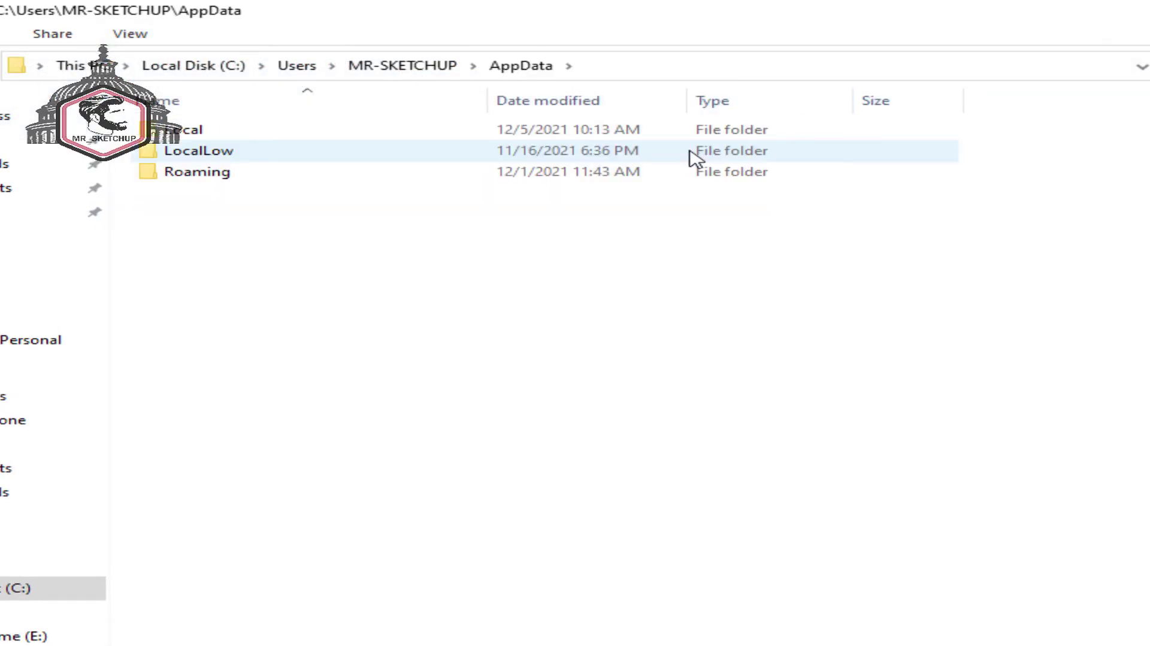
{"action": "double_click", "coordinate": [688, 173]}
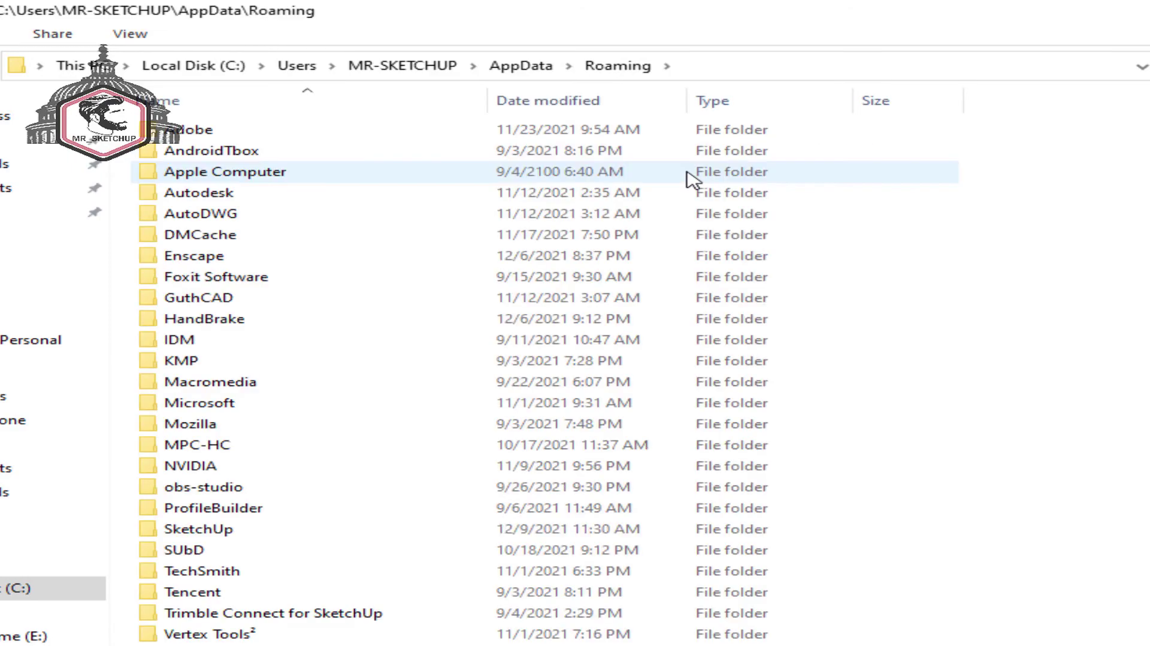
{"action": "double_click", "coordinate": [519, 533]}
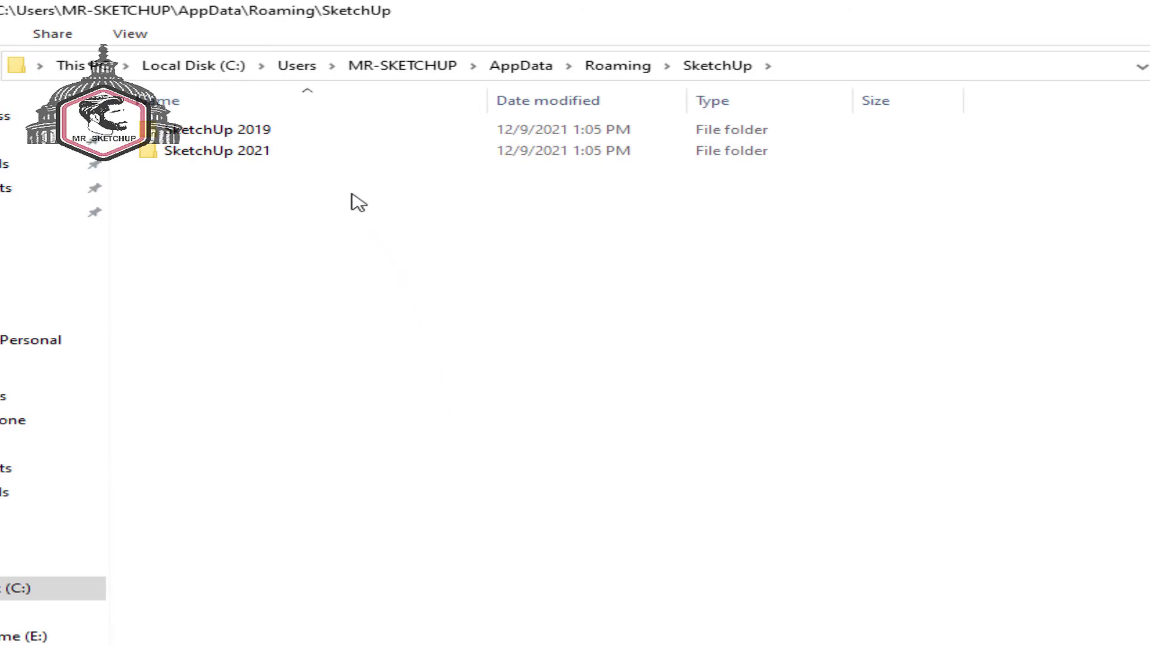
{"action": "double_click", "coordinate": [319, 157]}
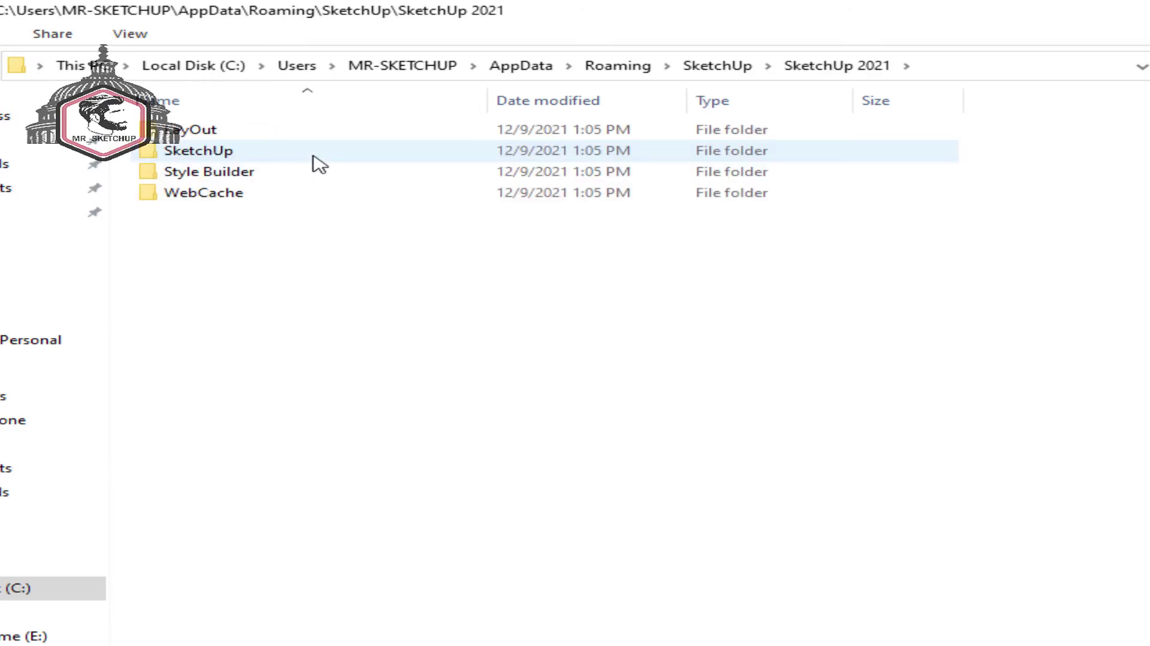
{"action": "double_click", "coordinate": [313, 158]}
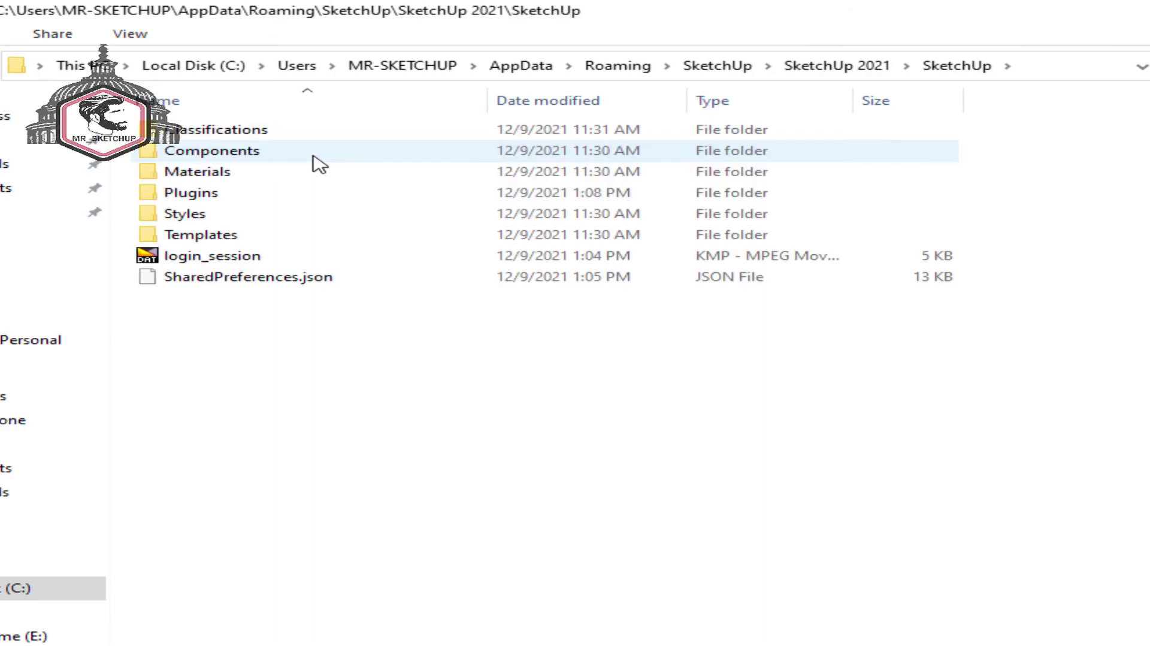
{"action": "double_click", "coordinate": [320, 197]}
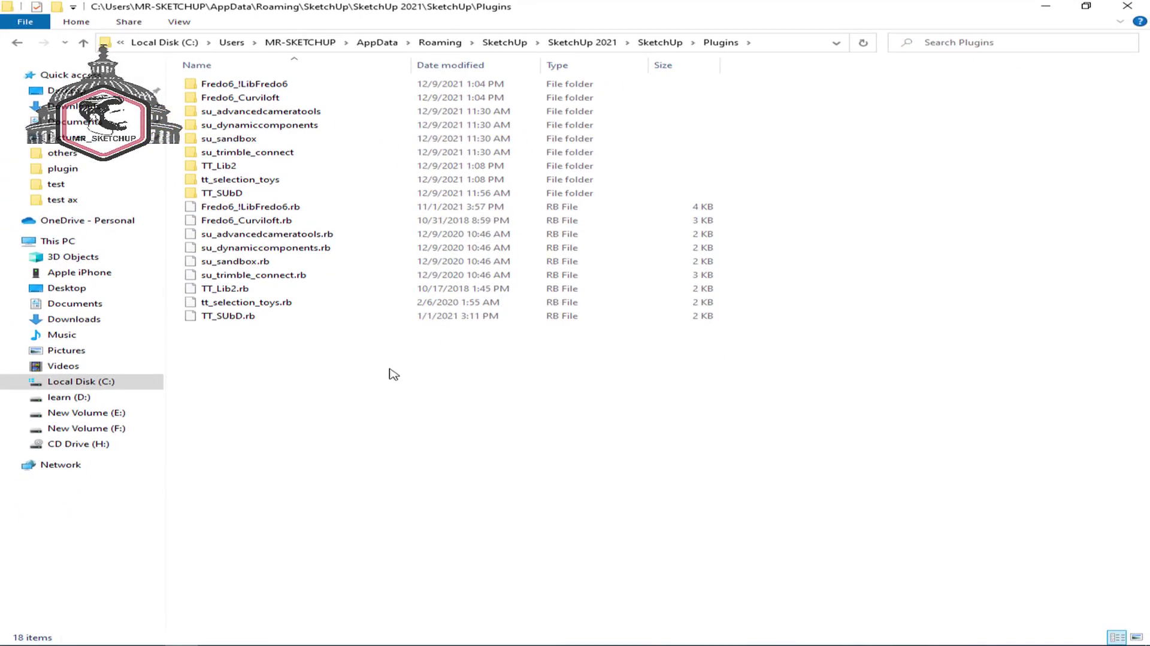
{"action": "right_click", "coordinate": [390, 369]}
{"action": "left_click", "coordinate": [486, 460]}
{"action": "left_click", "coordinate": [489, 466]}
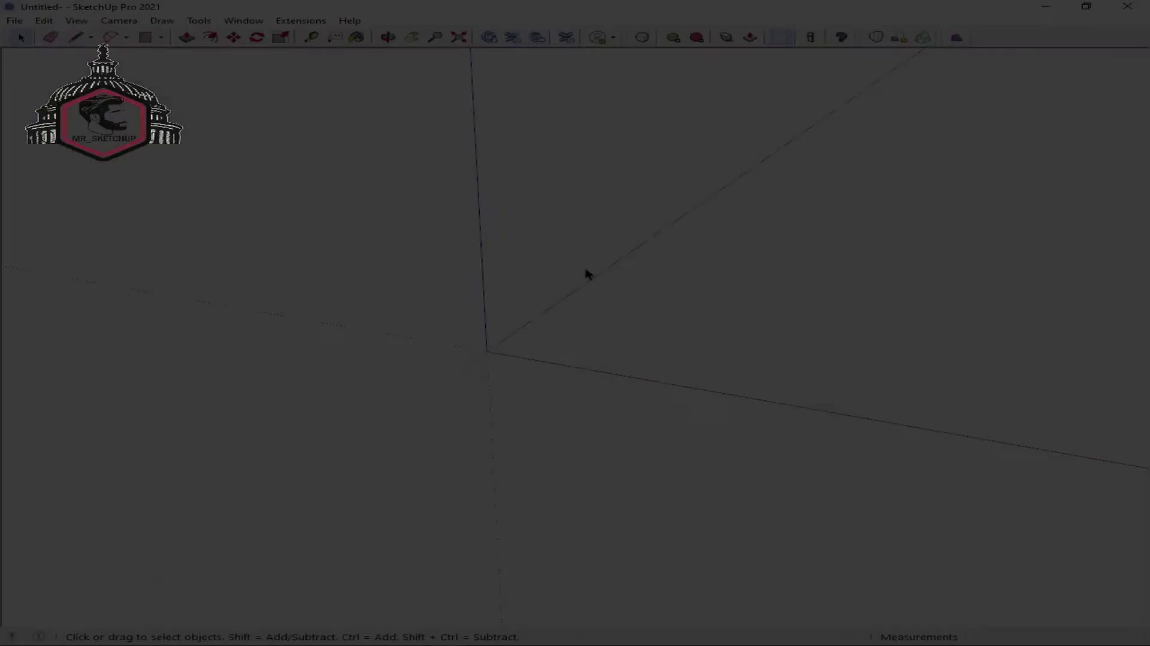
- Draw a 10 m × 10 m rectangle at the origin and delete its face, keeping the edges
{"action": "key", "text": "r"}
{"action": "left_click", "coordinate": [487, 351]}
{"action": "type", "text": "10"}
{"action": "key", "text": "Return"}
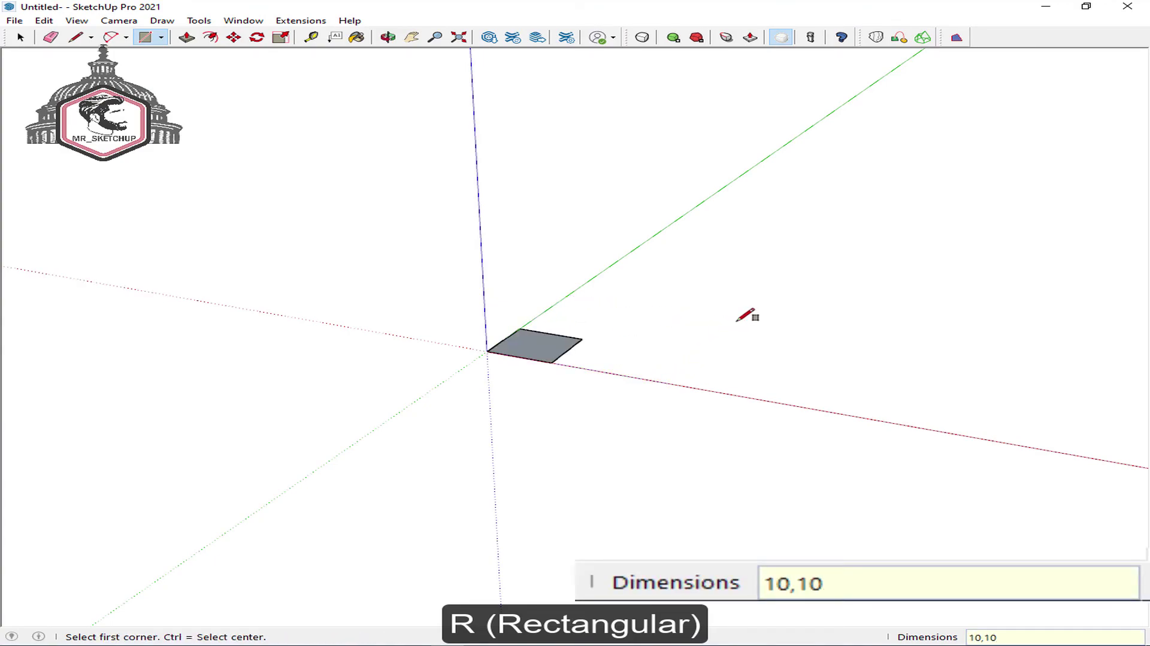
{"action": "key", "text": "space"}
{"action": "middle_click_drag", "start_coordinate": [470, 325], "coordinate": [536, 315]}
{"action": "scroll", "coordinate": [414, 297], "scroll_direction": "up", "scroll_amount": 2}
{"action": "left_click_drag", "start_coordinate": [385, 267], "coordinate": [717, 475]}
{"action": "scroll", "coordinate": [659, 456], "scroll_direction": "up", "scroll_amount": 2}
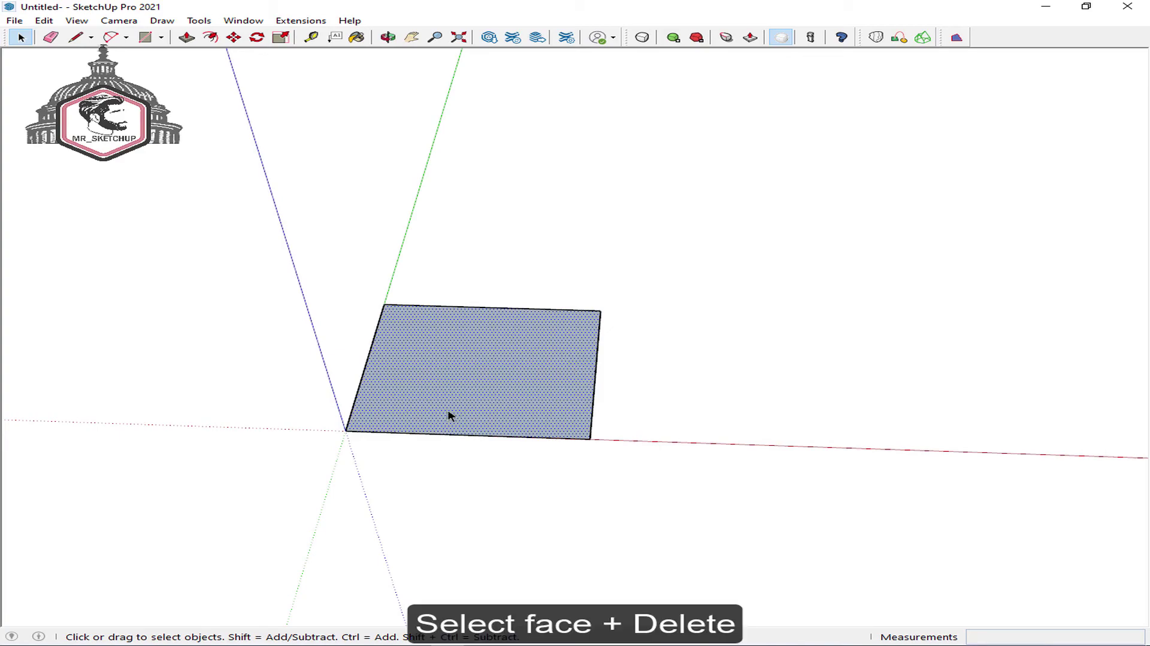
{"action": "key", "text": "Delete"}
- Copy the square 10 m to the right as an x2 array, forming a row of three
{"action": "left_click_drag", "start_coordinate": [246, 217], "coordinate": [642, 518]}
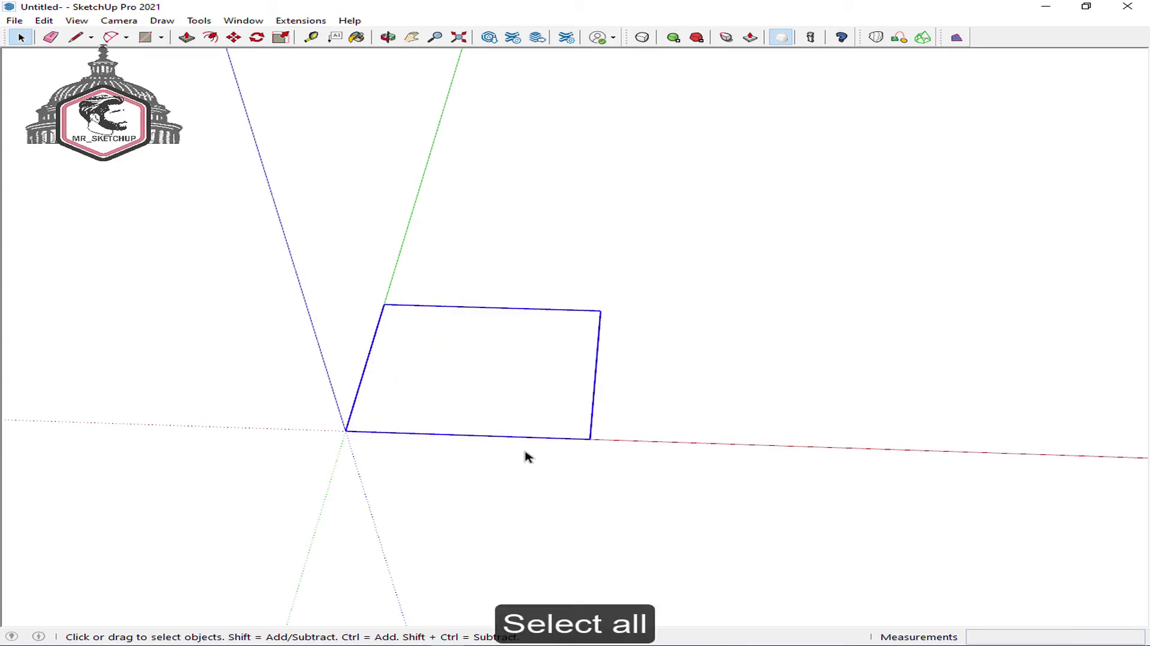
{"action": "key", "text": "m"}
{"action": "key", "text": "ctrl"}
{"action": "left_click", "coordinate": [346, 430]}
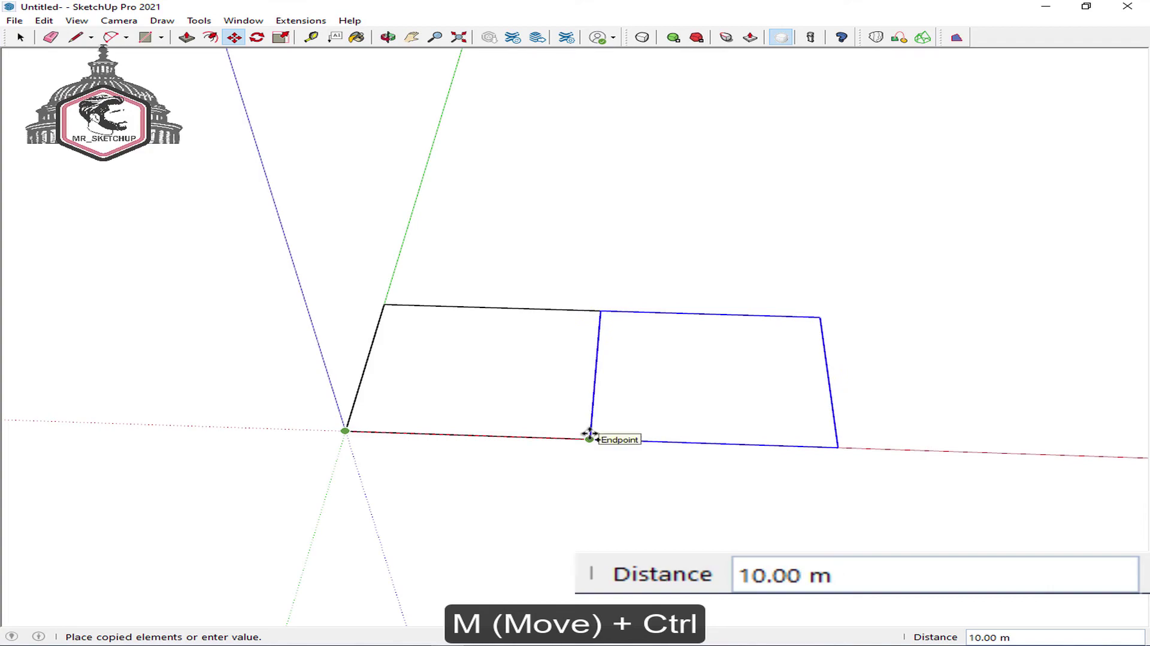
{"action": "left_click", "coordinate": [591, 433]}
{"action": "type", "text": "x2"}
{"action": "key", "text": "Return"}
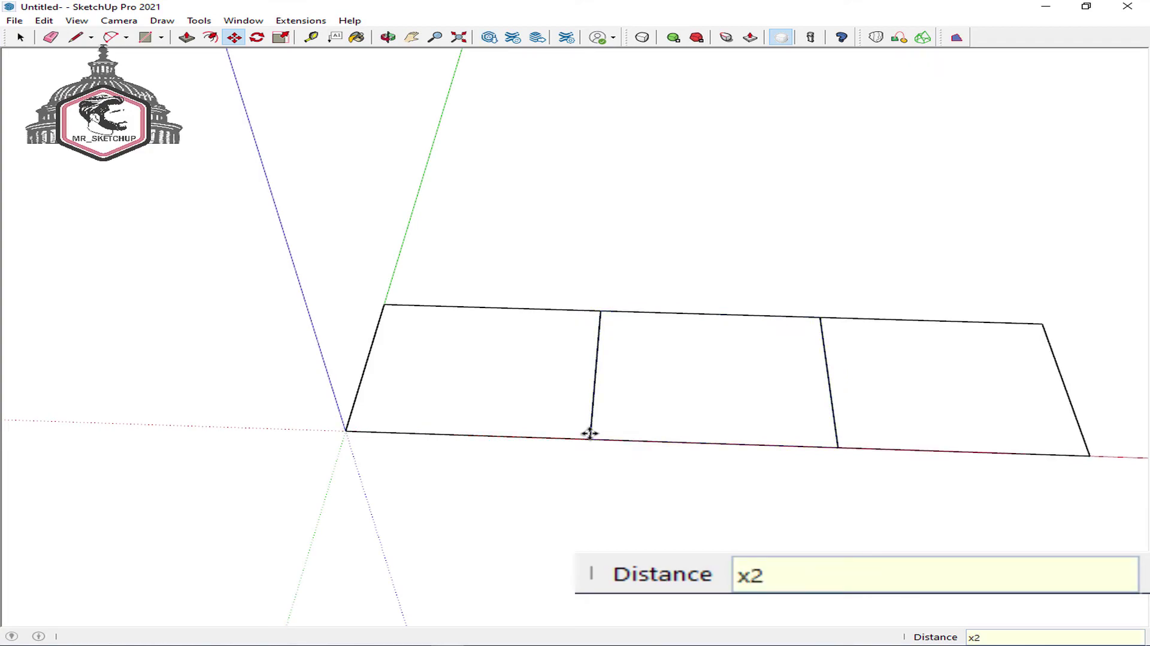
{"action": "scroll", "coordinate": [589, 433], "scroll_direction": "down", "scroll_amount": 2}
{"action": "key", "text": "space"}
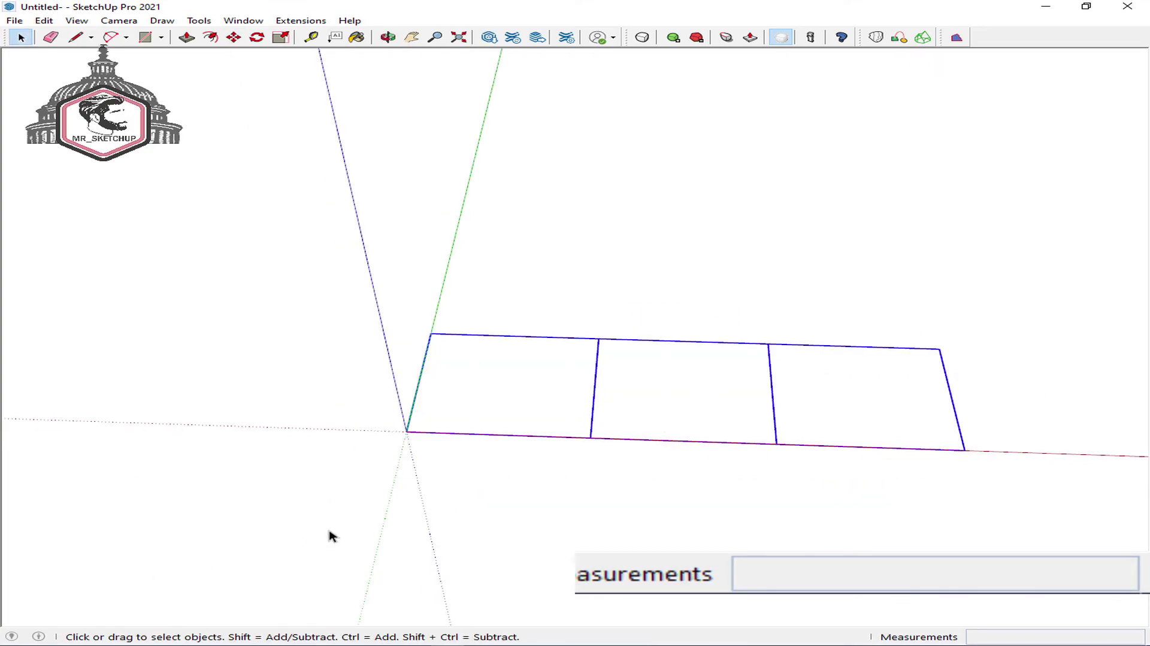
- Copy the row 10 m upward as an x2 array, completing the 3×3 grid
{"action": "key", "text": "m"}
{"action": "key", "text": "ctrl"}
{"action": "left_click", "coordinate": [965, 448]}
{"action": "left_click", "coordinate": [939, 349]}
{"action": "type", "text": "x2"}
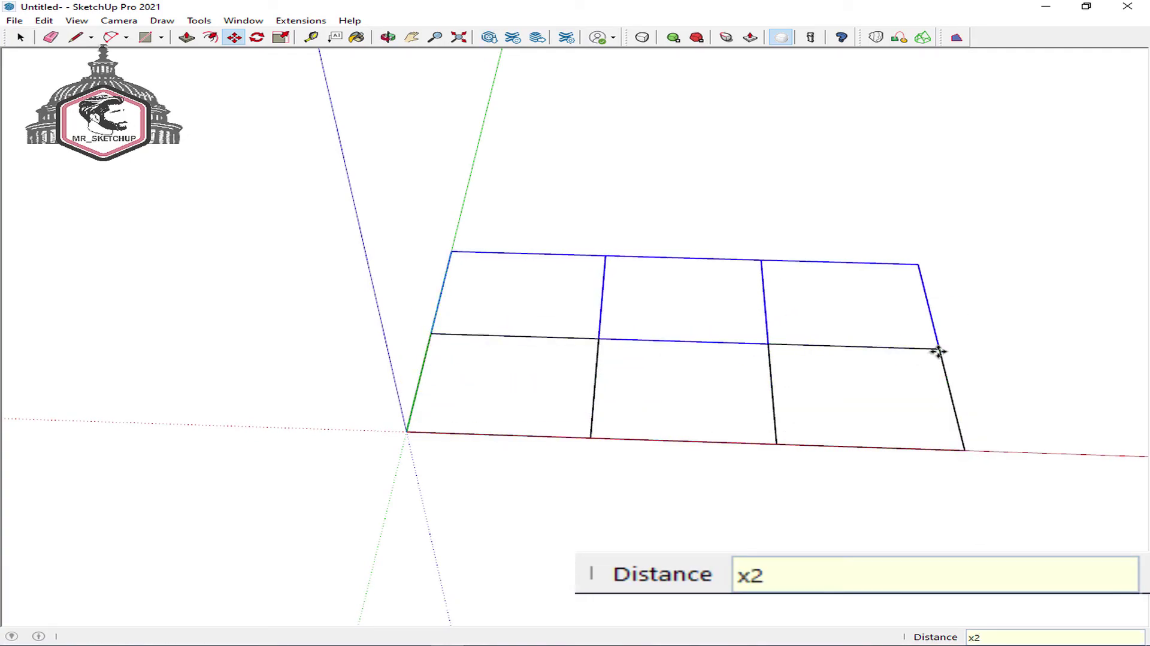
{"action": "key", "text": "Return"}
{"action": "key", "text": "space"}
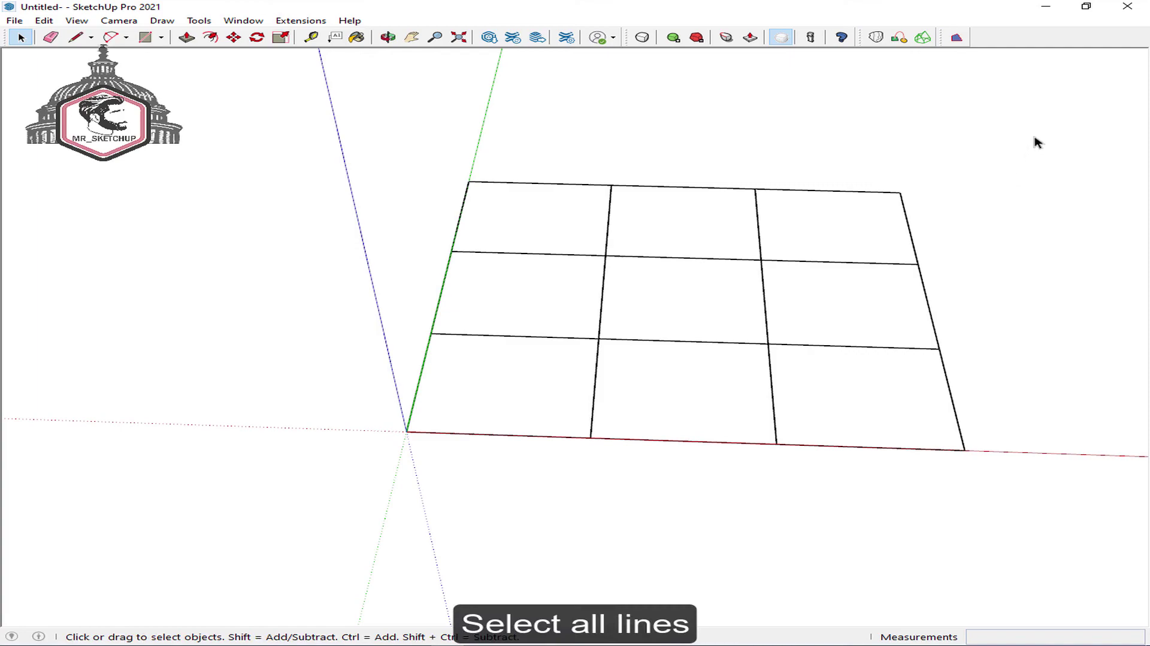
- Select all grid edges, run s4u Make Face, and verify all nine faces exist
{"action": "left_click_drag", "start_coordinate": [472, 455], "coordinate": [470, 457]}
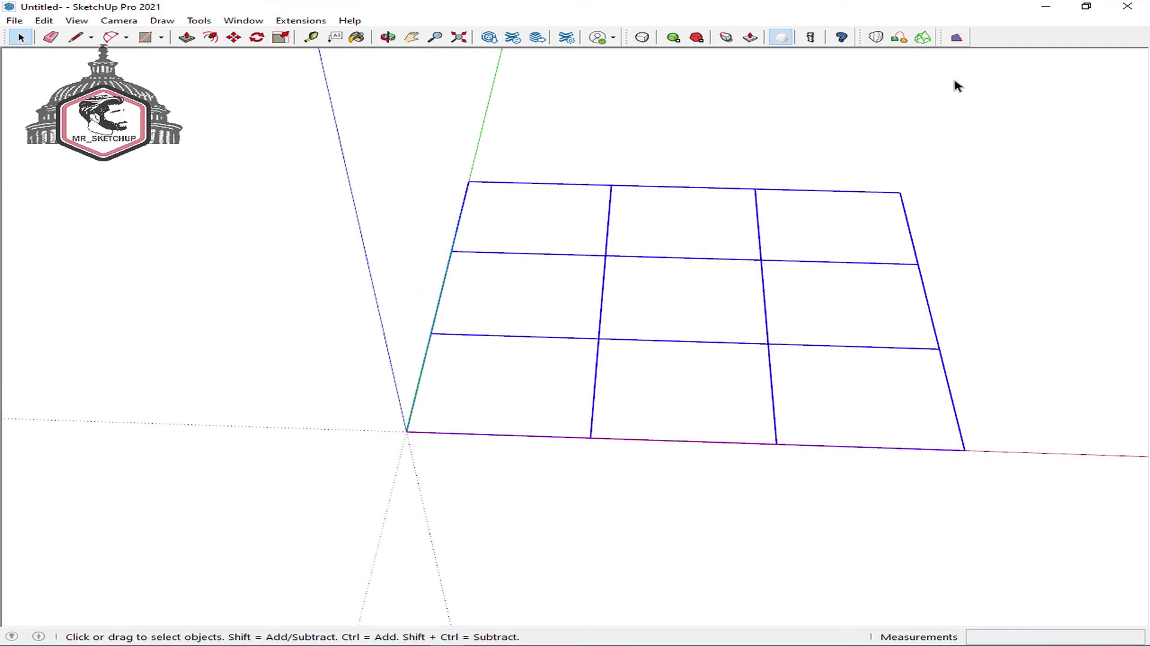
{"action": "left_click", "coordinate": [958, 40]}
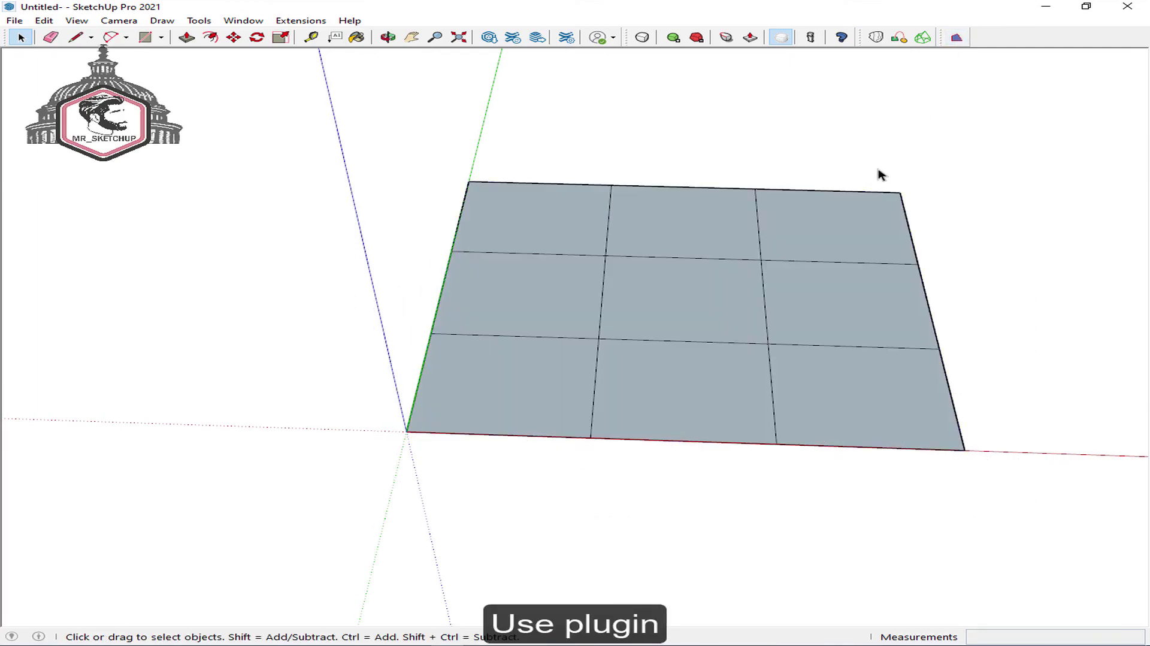
{"action": "left_click", "coordinate": [821, 236]}
{"action": "left_click", "coordinate": [671, 241]}
{"action": "left_click", "coordinate": [554, 234]}
{"action": "left_click", "coordinate": [540, 300]}
{"action": "left_click", "coordinate": [640, 300]}
{"action": "left_click", "coordinate": [534, 385]}
{"action": "left_click", "coordinate": [689, 385]}
{"action": "left_click", "coordinate": [842, 379]}
{"action": "left_click", "coordinate": [797, 327]}
{"action": "left_click", "coordinate": [691, 309]}
- Reverse the top-left face to white and orient all faces to match
{"action": "left_click", "coordinate": [503, 224]}
{"action": "middle_click_drag", "start_coordinate": [503, 224], "coordinate": [512, 300]}
{"action": "key", "text": "shift+r"}
{"action": "key", "text": "shift+o"}
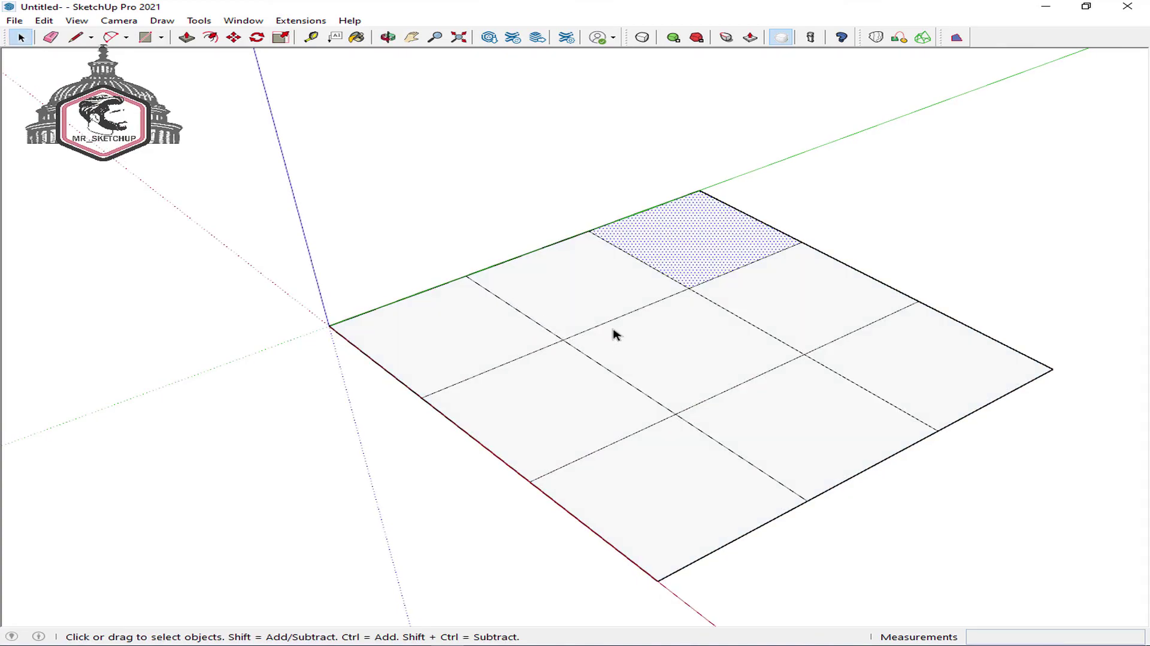